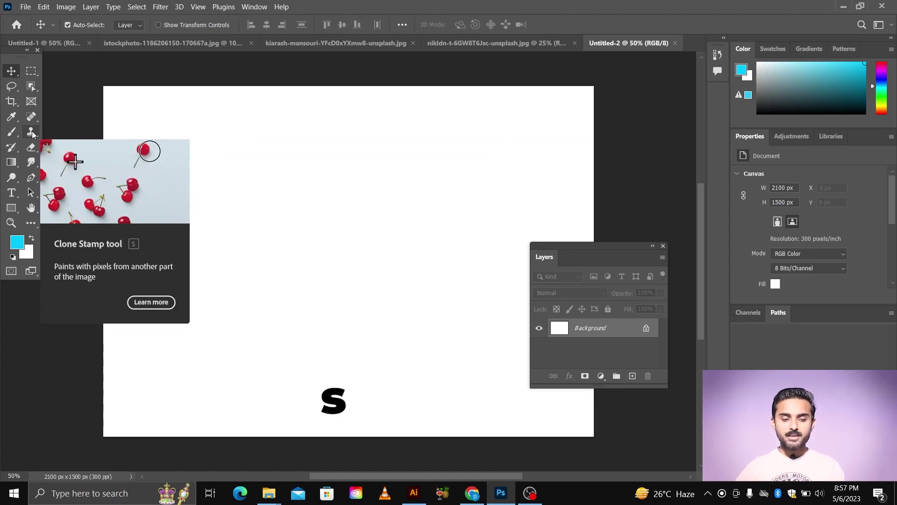
Step: Select the Clone Stamp tool on the blank Untitled-2 canvas
key(s)
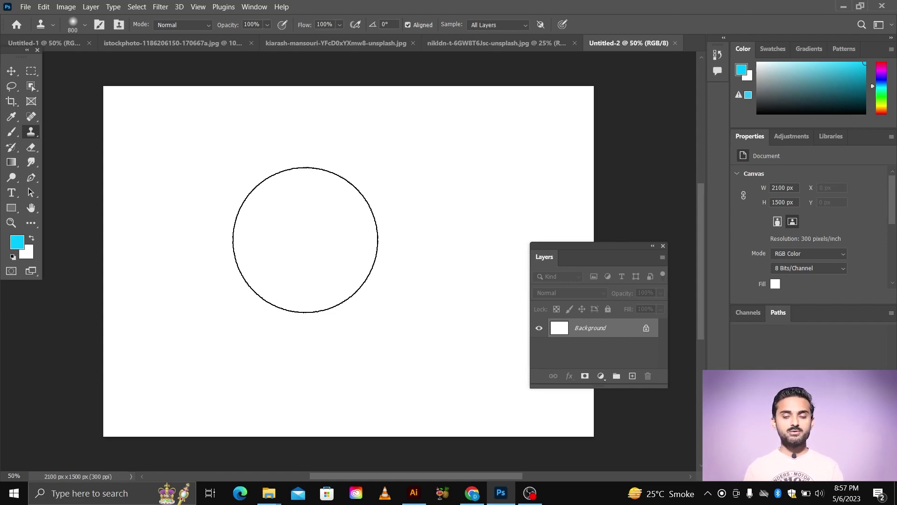
Step: Shrink, enlarge, then shrink the Clone Stamp brush again with the bracket keys, leaving the canvas blank
key(bracketleft)
key(bracketleft)
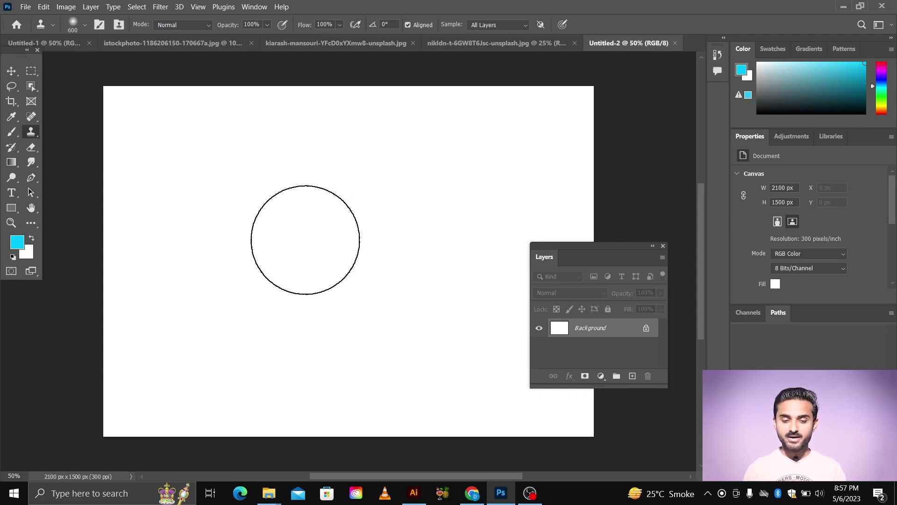
key(bracketleft)
key(bracketleft)
key(bracketleft)
key(bracketleft)
key(bracketleft)
key(bracketleft)
key(bracketleft)
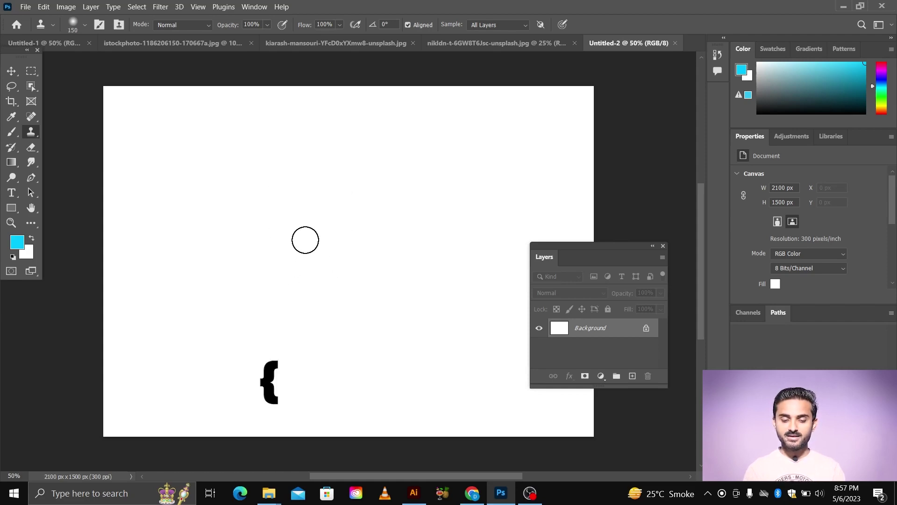
key(bracketright)
key(bracketright)
key(bracketright)
key(bracketright)
key(bracketright)
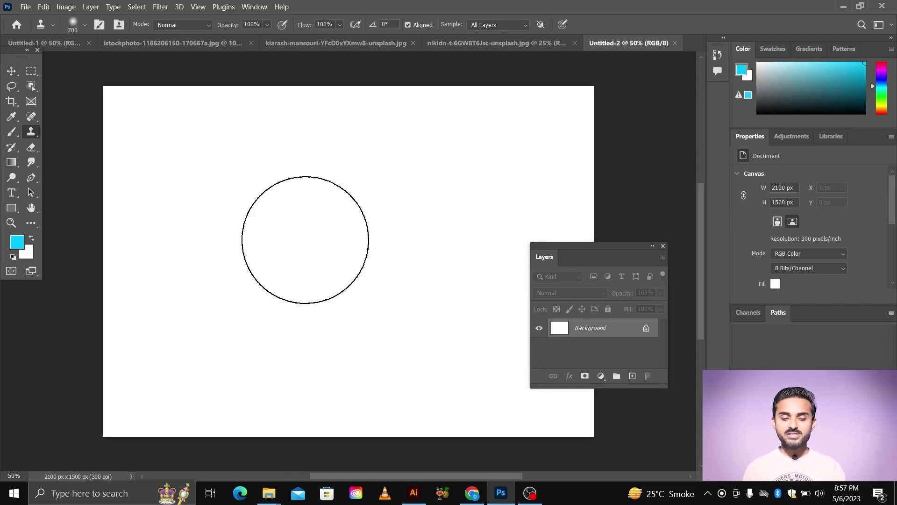
key(bracketright)
key(bracketright)
key(bracketright)
key(bracketleft)
key(bracketleft)
key(bracketleft)
key(bracketleft)
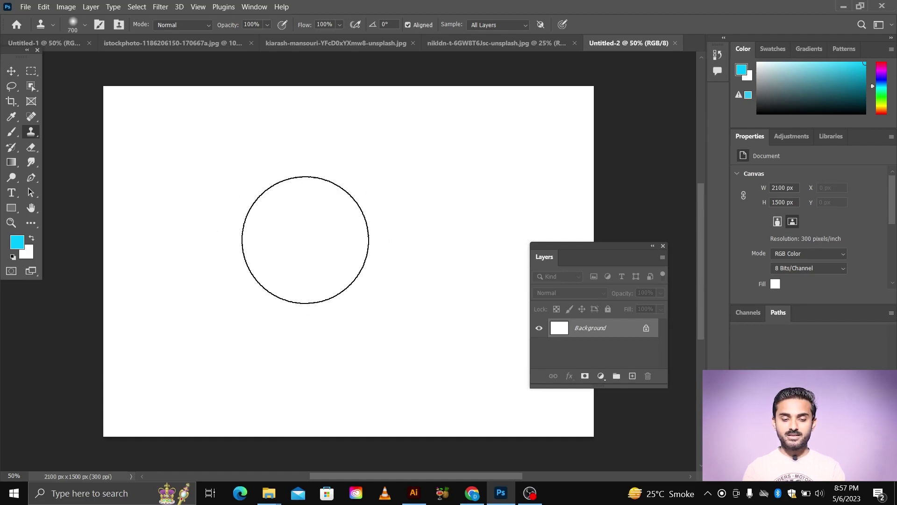
key(bracketleft)
key(bracketleft)
key(bracketleft)
key(bracketleft)
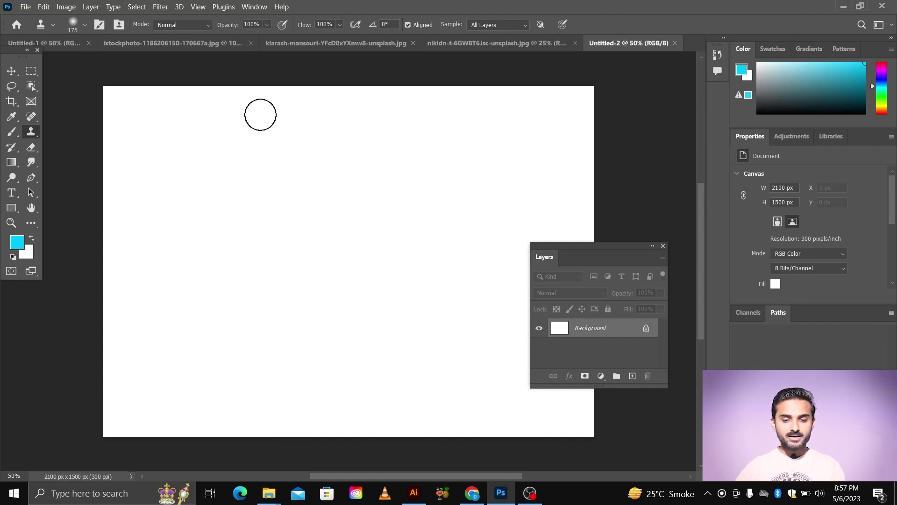
Step: Cycle through the open documents to the ocean photo with the yacht
click(56, 43)
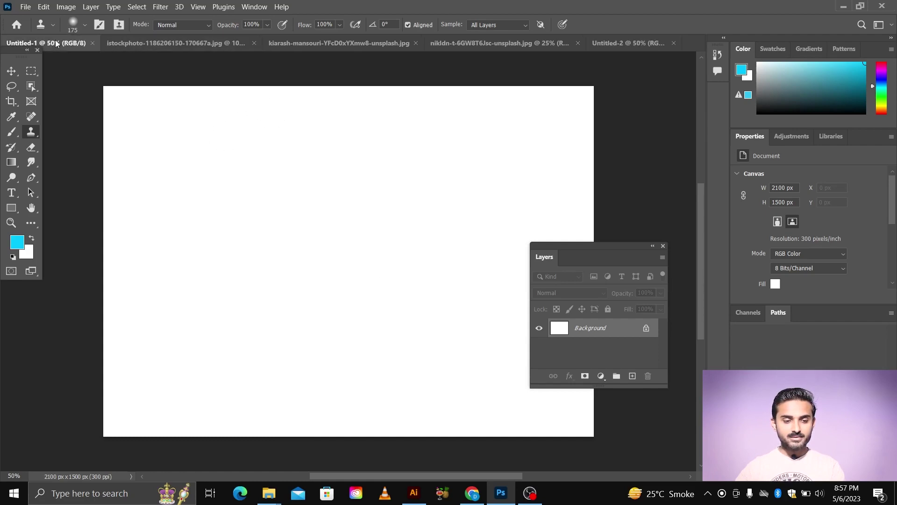
click(188, 43)
click(326, 45)
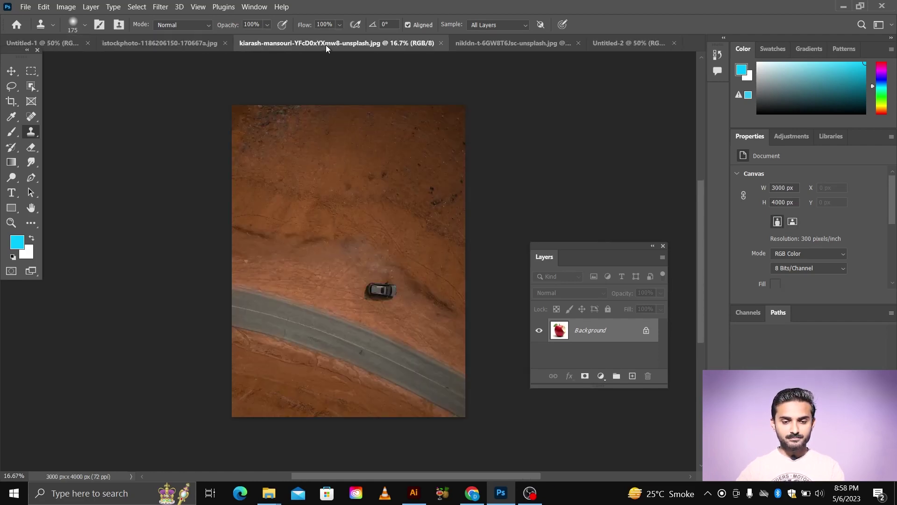
click(500, 46)
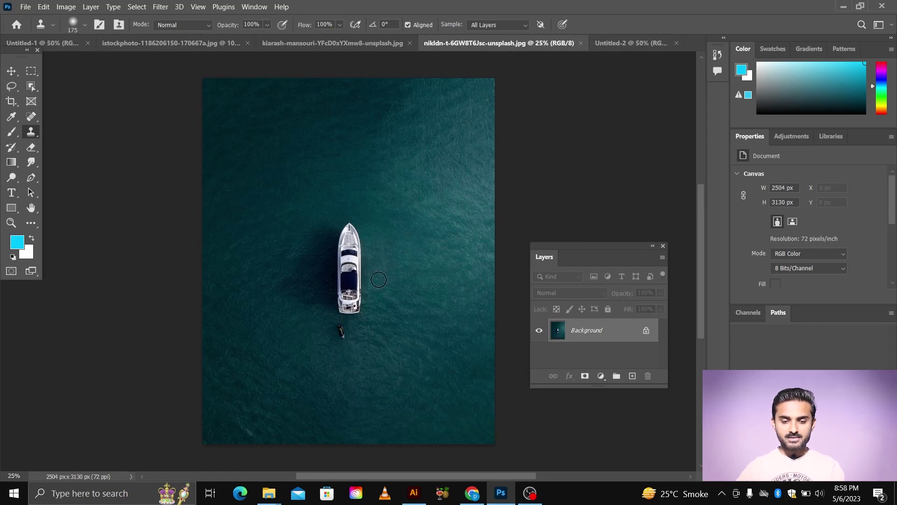
Step: Zoom the yacht photo and move the floating Layers panel higher
scroll(410, 335, up, 2)
scroll(409, 335, up, 2)
scroll(409, 334, up, 1)
scroll(409, 335, down, 2)
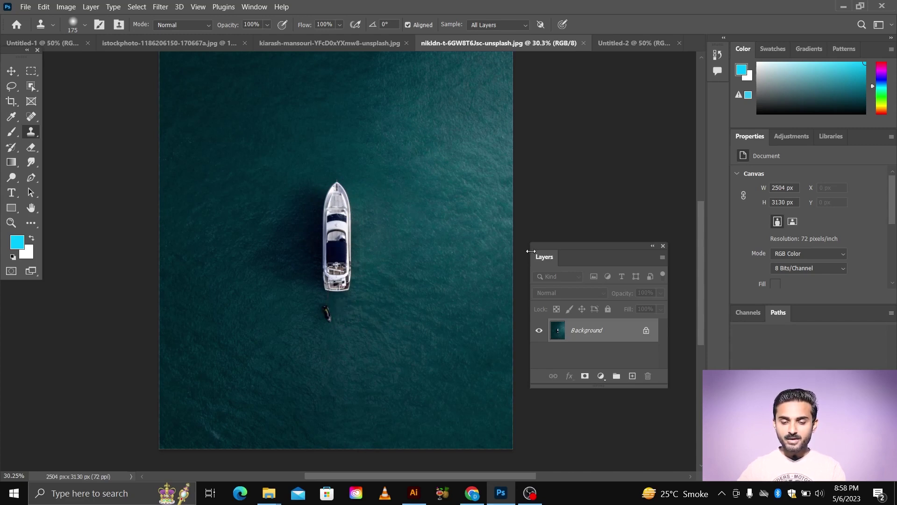
drag(540, 245, 552, 206)
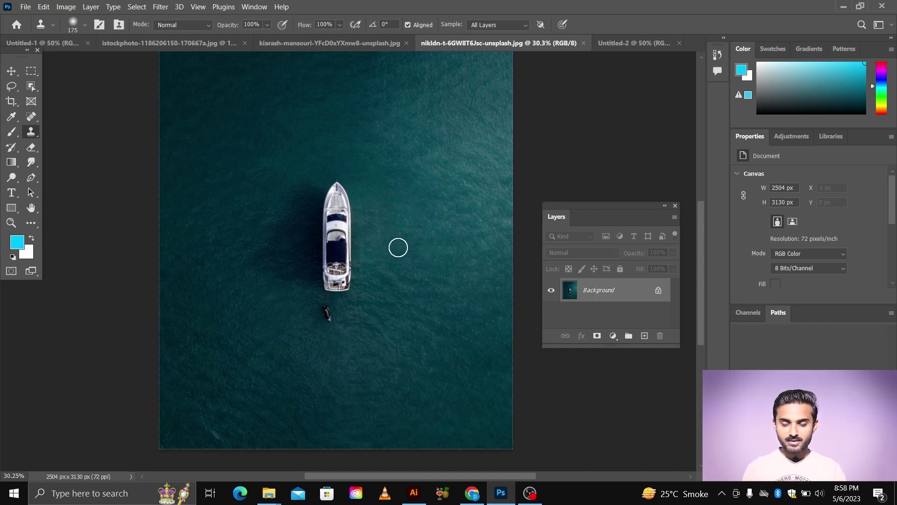
Step: Enlarge the Clone Stamp brush to 1200 and try stamping beside the yacht, triggering the no-source error
key(bracketright)
key(bracketright)
key(bracketright)
key(bracketright)
key(bracketright)
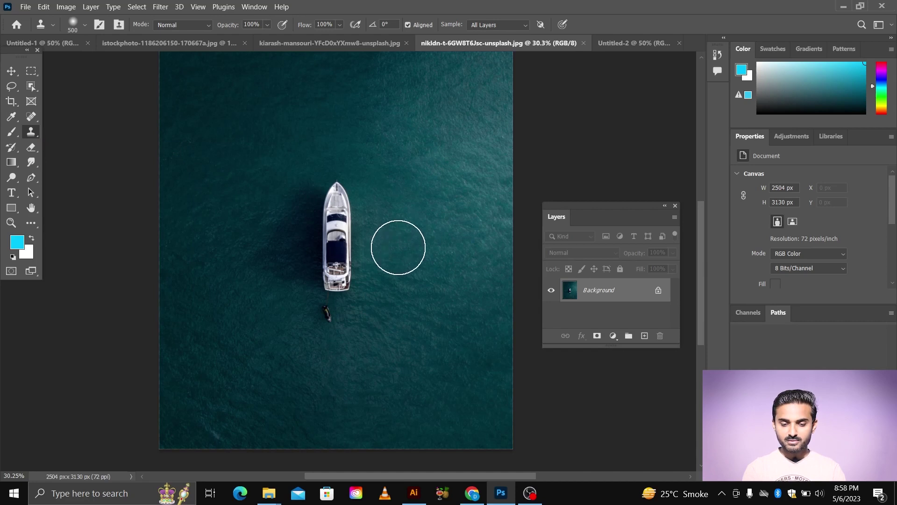
key(bracketright)
key(bracketright)
key(bracketright)
key(bracketright)
key(bracketright)
key(bracketright)
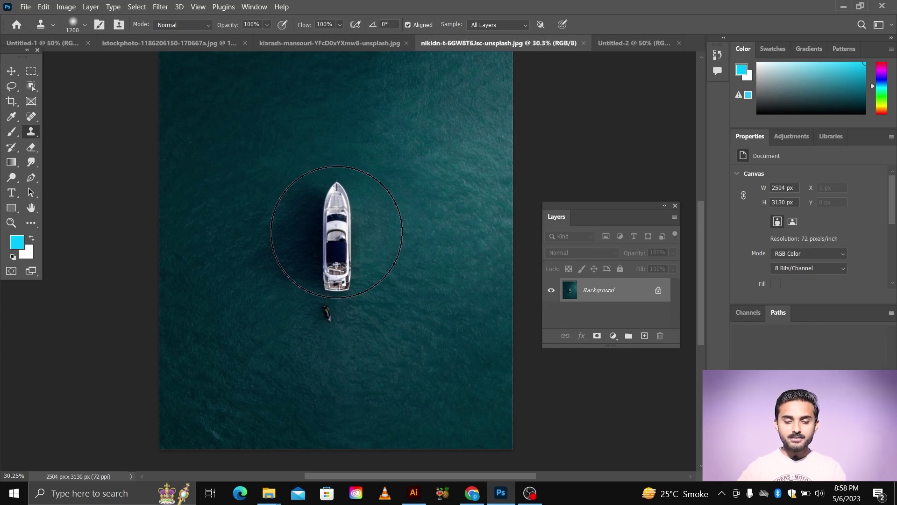
click(337, 232)
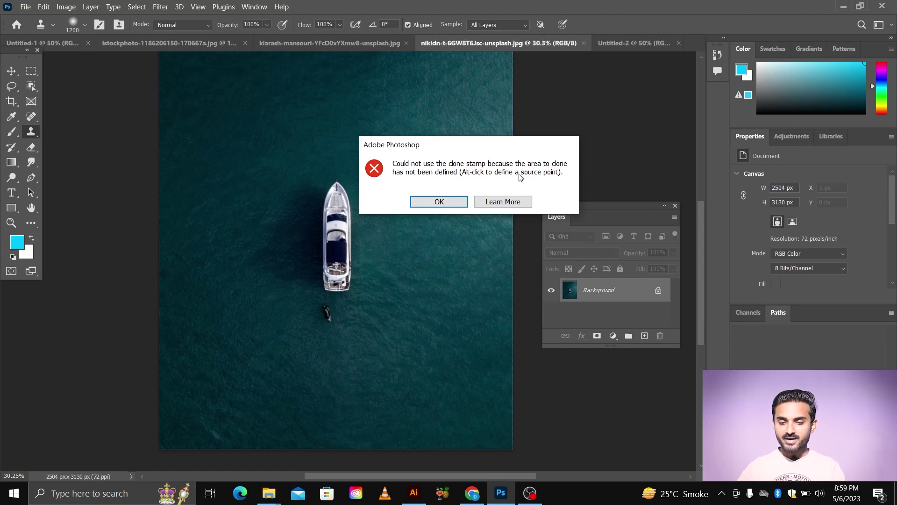
Step: Dismiss the missing-source error and preview a yacht copy beside the original
click(461, 202)
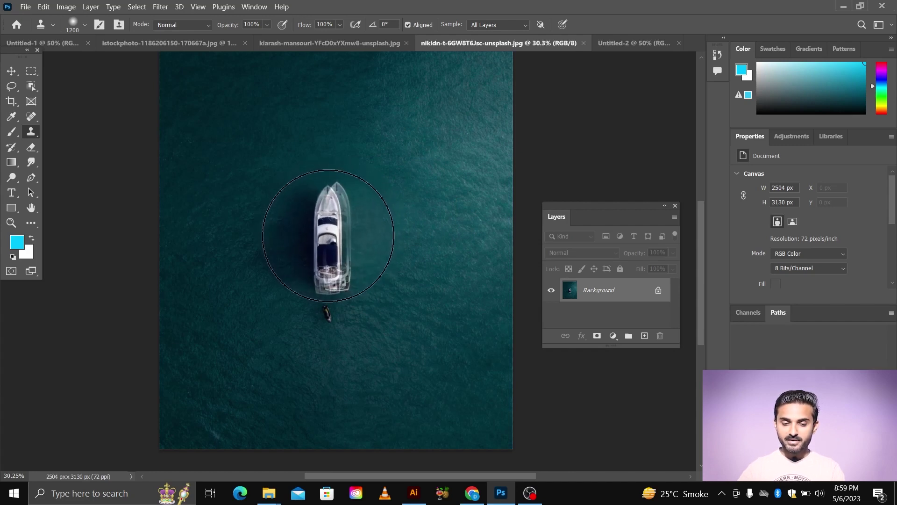
drag(328, 235, 341, 235)
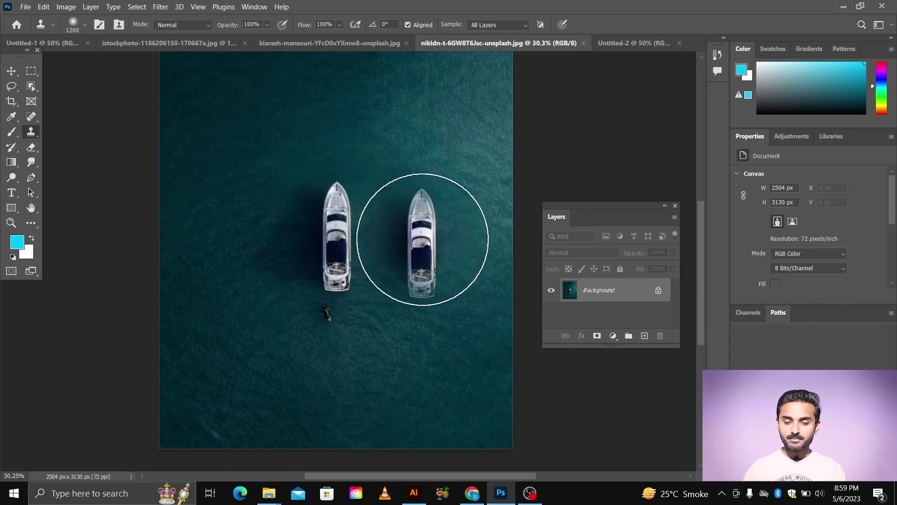
scroll(422, 239, down, 1)
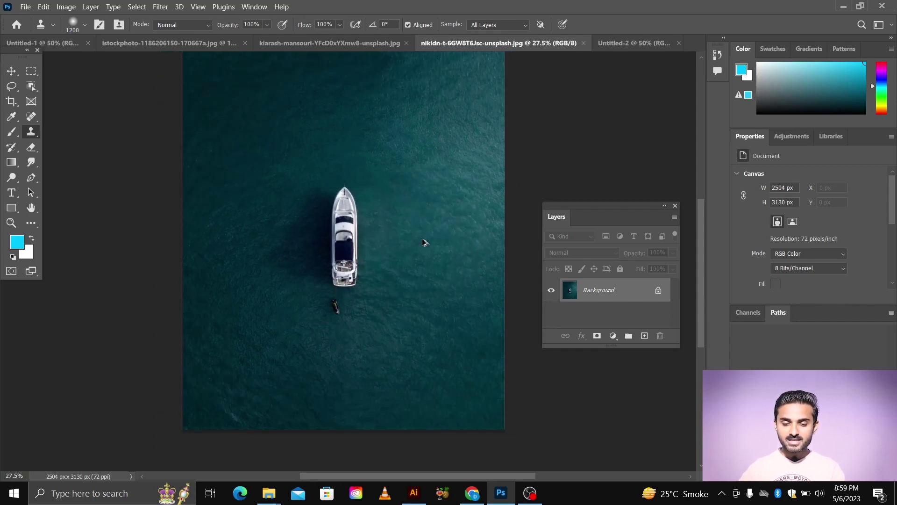
scroll(422, 239, down, 1)
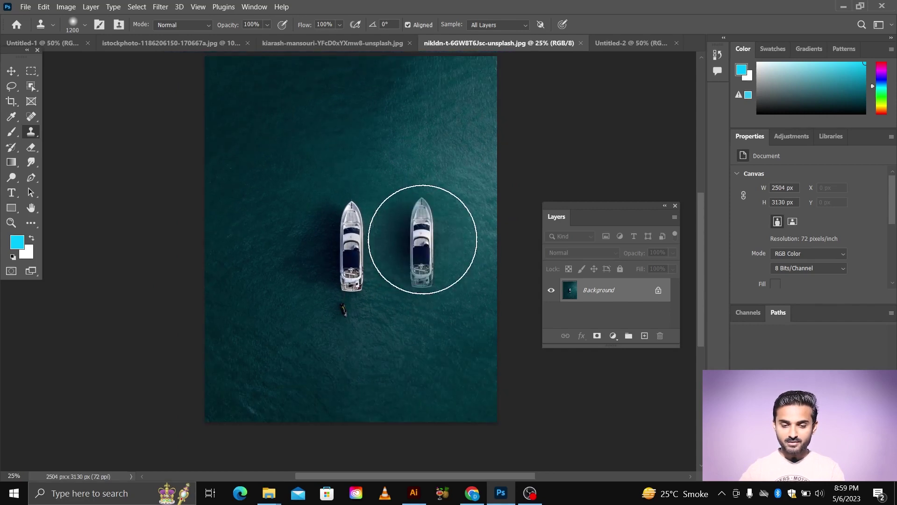
scroll(425, 234, up, 1)
scroll(398, 213, up, 1)
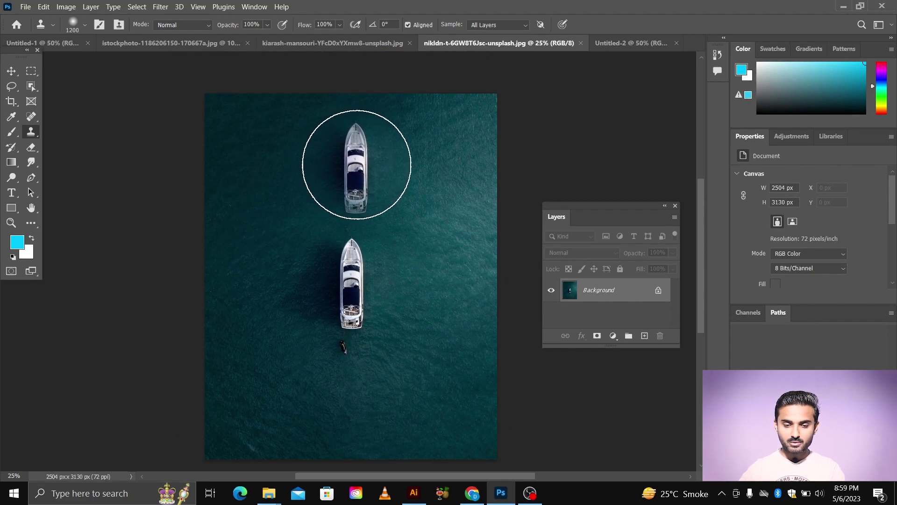
Step: Paint a cloned yacht above the original, undoing a stroke that faded its stern
drag(356, 162, 353, 164)
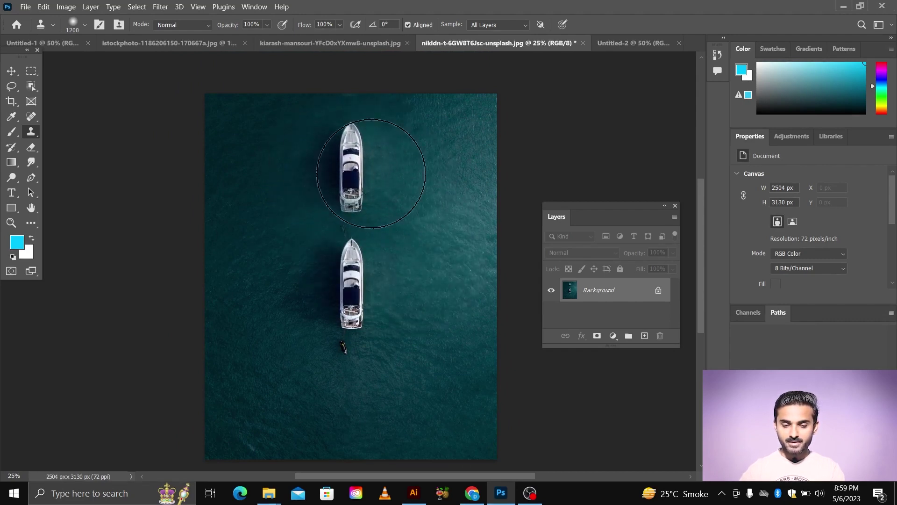
scroll(351, 172, down, 1)
scroll(354, 174, down, 1)
drag(353, 172, 348, 224)
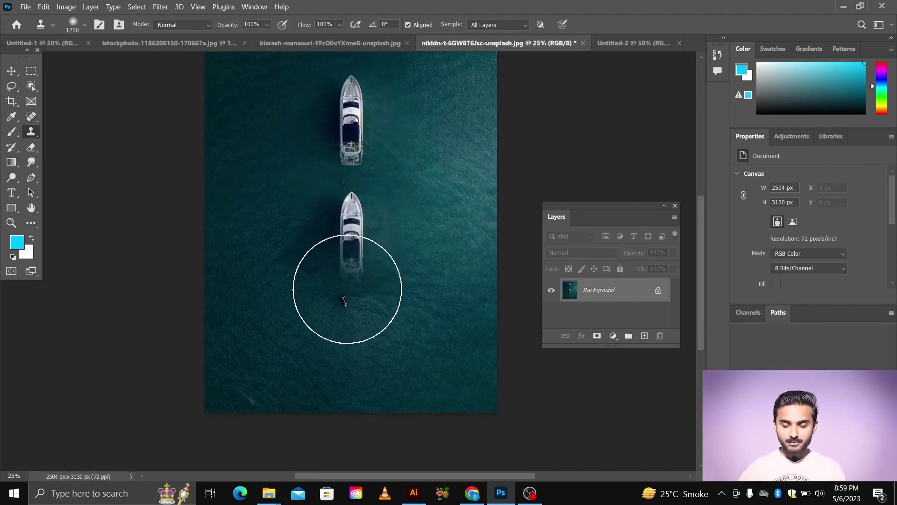
key(ctrl+z)
key(bracketleft)
key(bracketleft)
key(bracketleft)
key(bracketleft)
key(bracketleft)
key(bracketleft)
key(bracketleft)
key(bracketleft)
key(bracketleft)
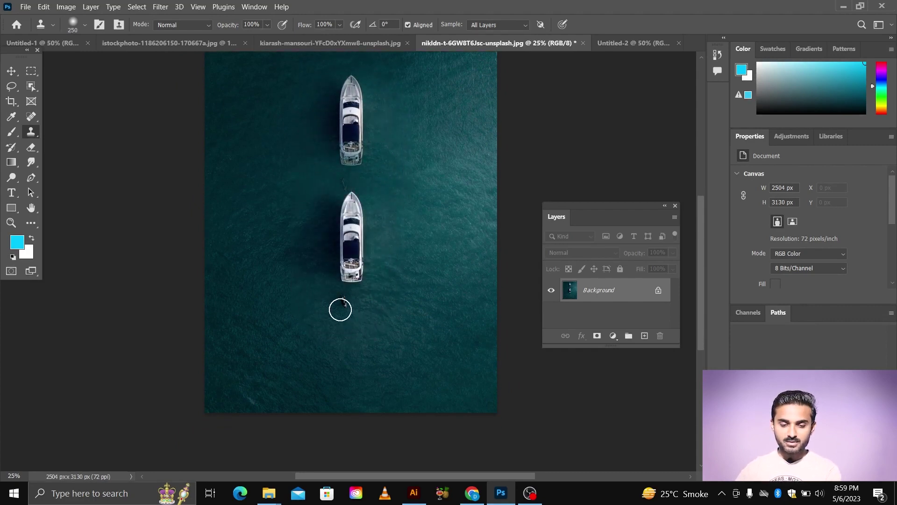
Step: Sample the jet ski and paint a second jet ski below and to the right
scroll(349, 312, up, 3)
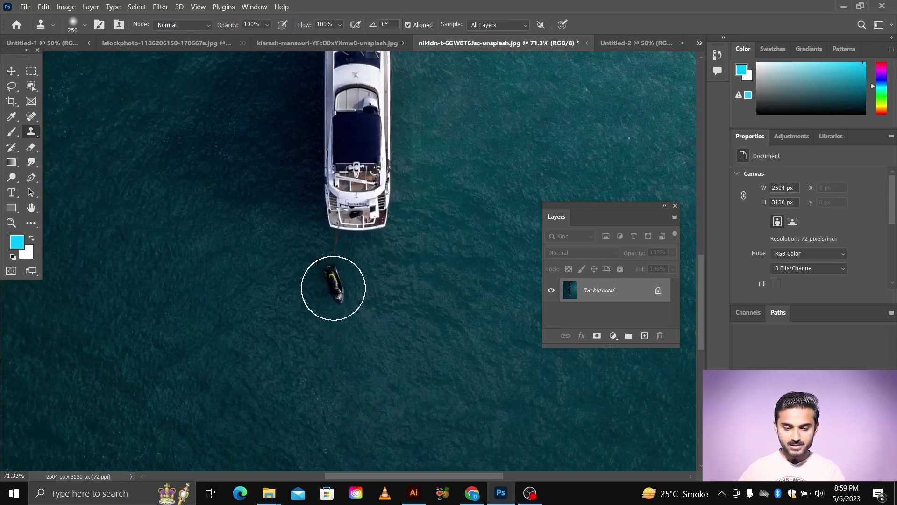
scroll(333, 289, up, 3)
key(alt)
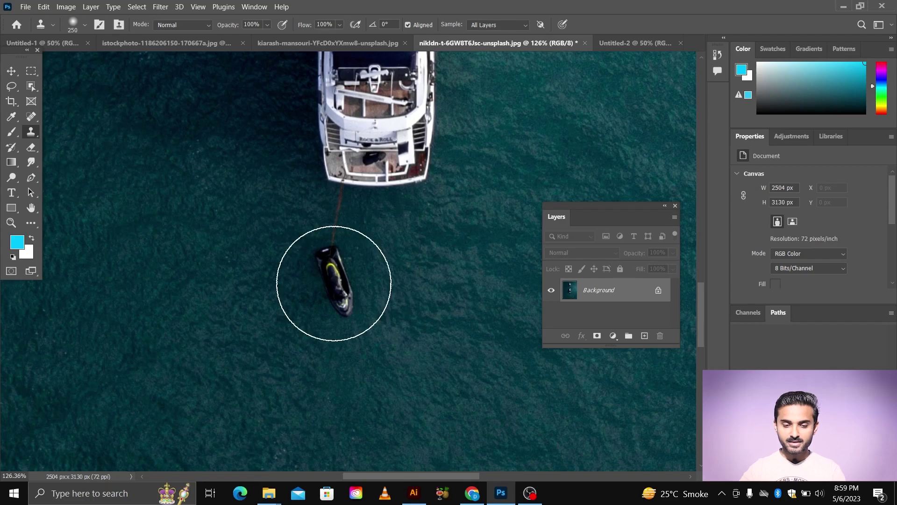
scroll(355, 290, down, 2)
scroll(355, 298, down, 2)
scroll(355, 297, down, 1)
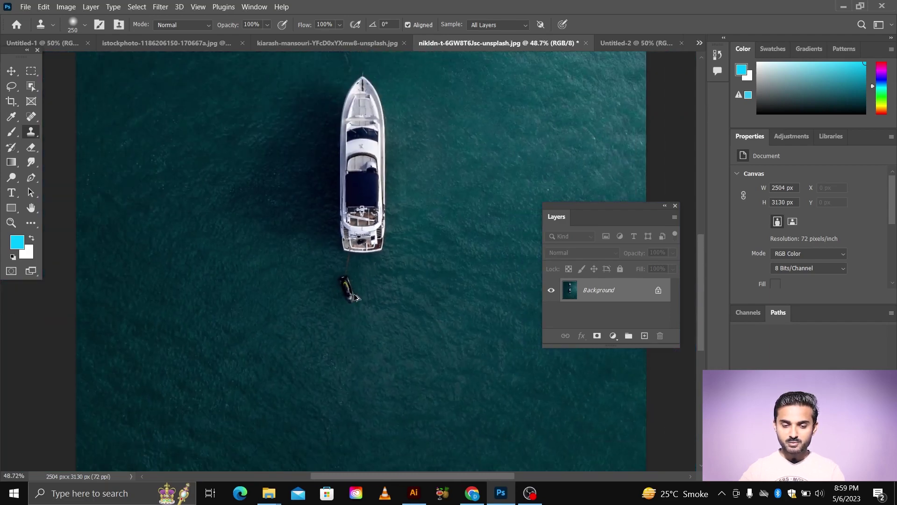
drag(353, 296, 394, 302)
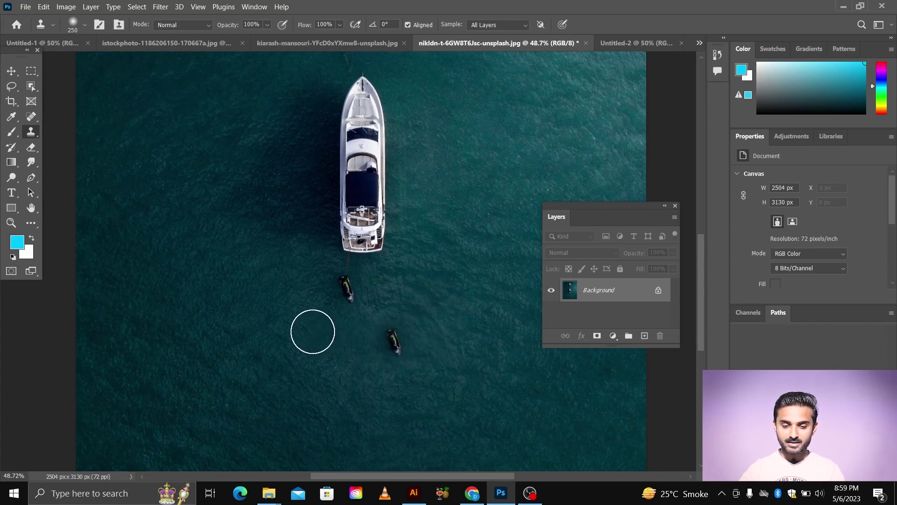
scroll(310, 330, down, 2)
scroll(276, 320, down, 1)
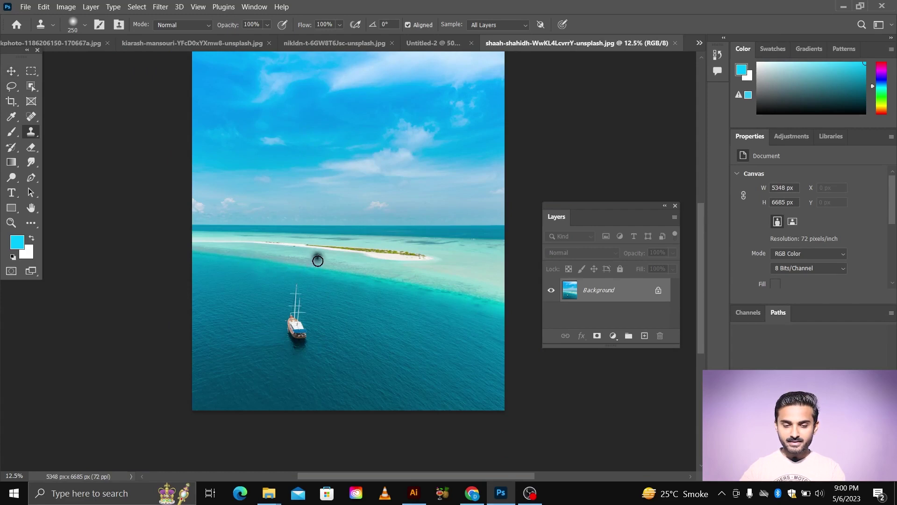
Step: Close the edited ocean boats photo without saving its changes
scroll(250, 308, up, 2)
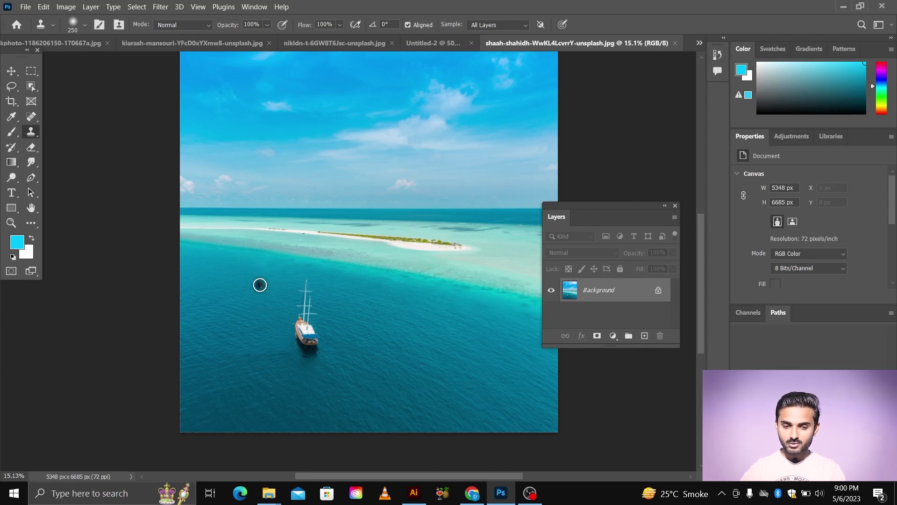
click(350, 46)
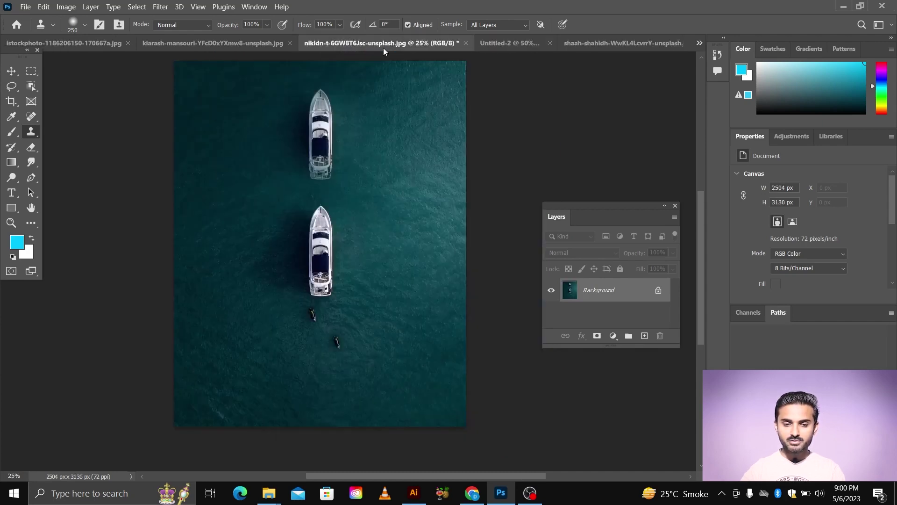
click(466, 44)
click(464, 194)
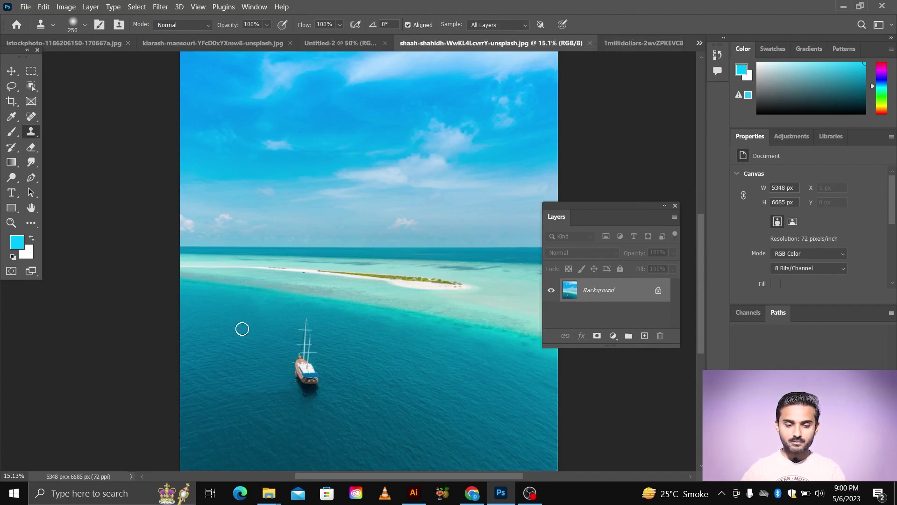
scroll(254, 322, down, 2)
scroll(254, 322, down, 2)
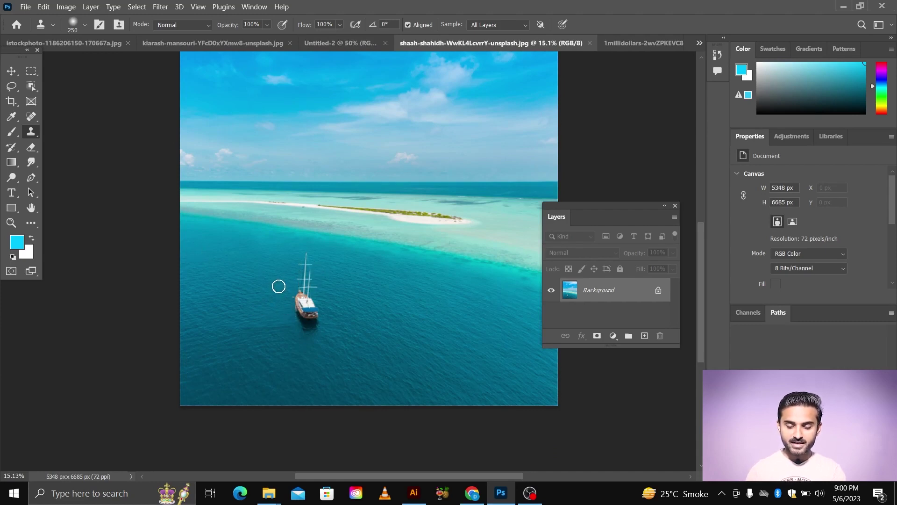
Step: Enlarge the clone brush to 1500, sample the sailboat, and test-paint copies, undoing both
key(bracketright)
key(bracketright)
key(bracketright)
key(bracketright)
key(bracketright)
key(bracketright)
key(bracketright)
key(bracketright)
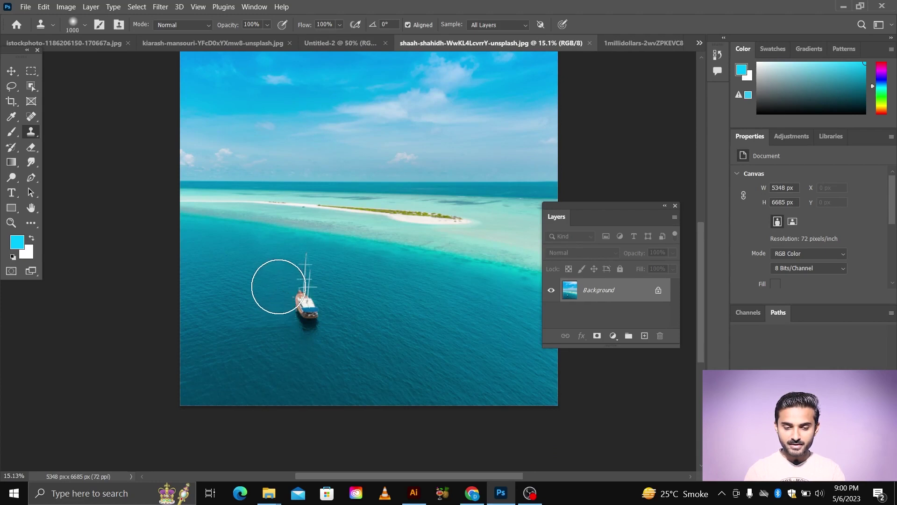
key(bracketright)
key(bracketright)
key(bracketright)
key(bracketright)
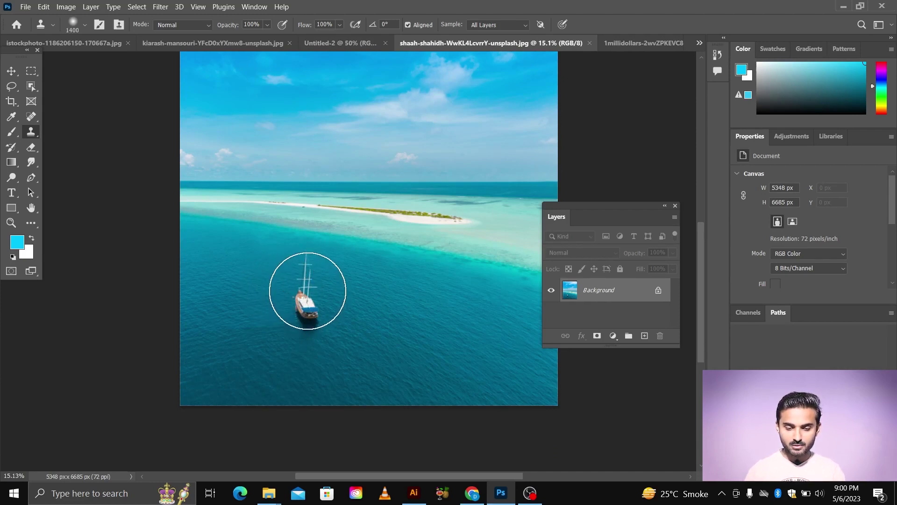
key(bracketright)
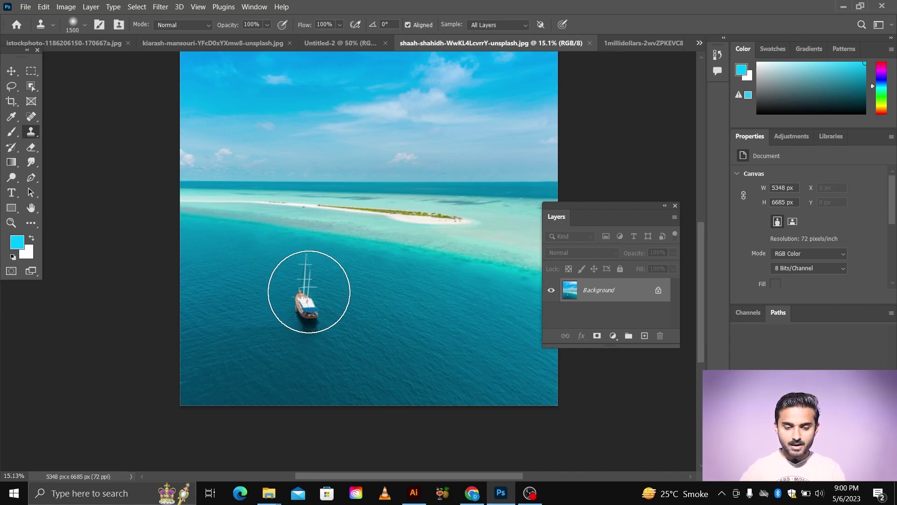
key(alt)
alt+click(308, 292)
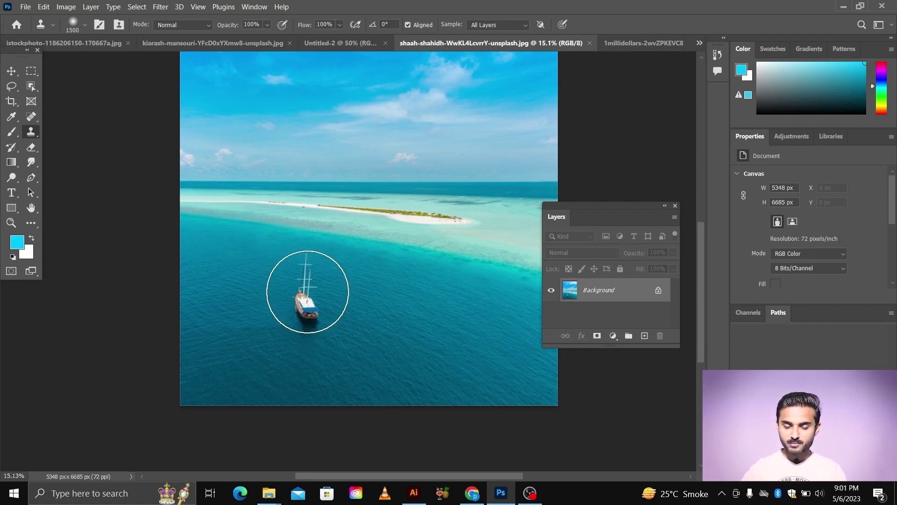
drag(444, 250, 509, 252)
key(ctrl+z)
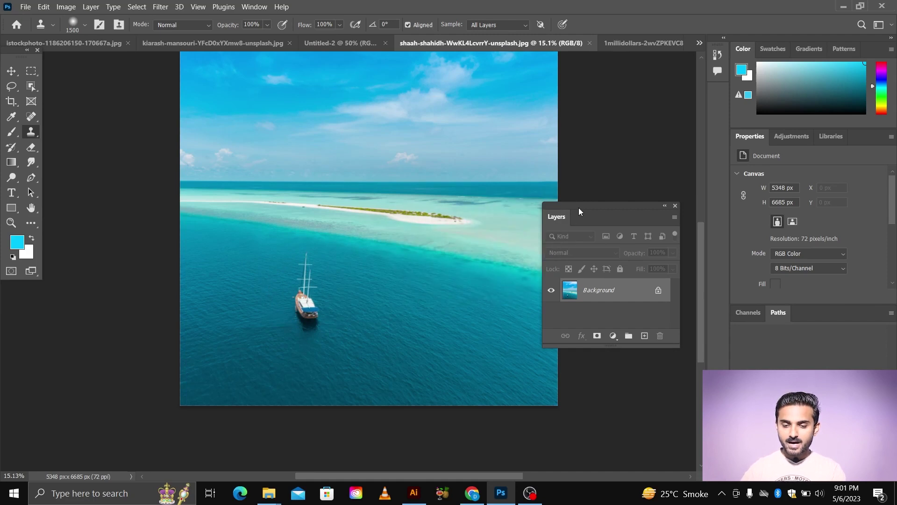
drag(432, 335, 424, 326)
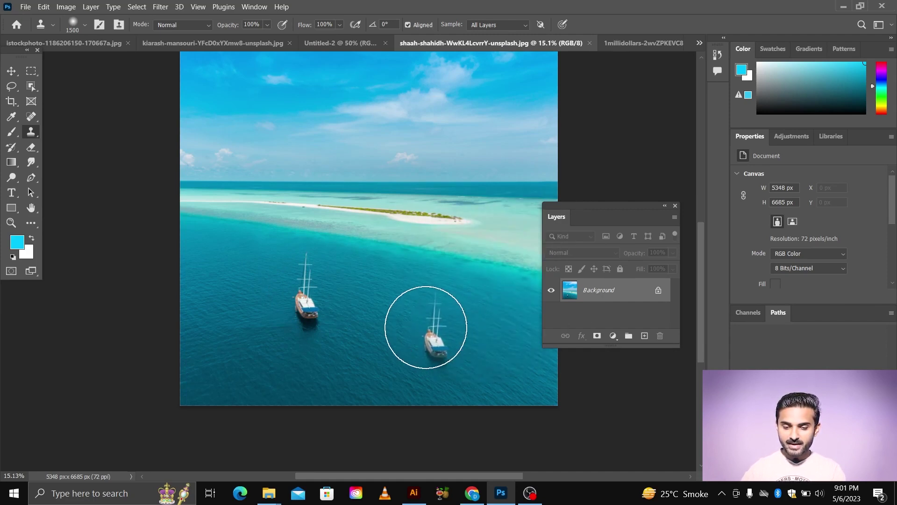
key(ctrl+z)
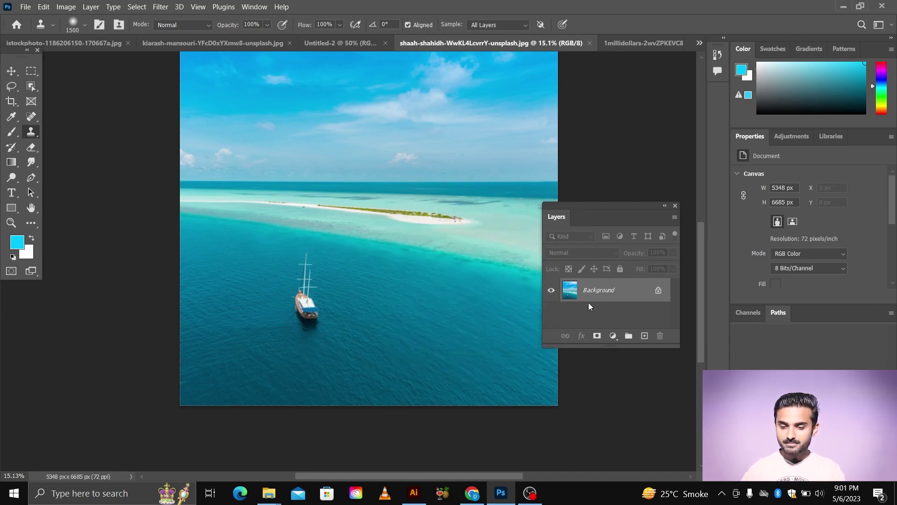
Step: Add Layer 1 and stamp a cloned sailboat right of the original, undoing a stray stroke
click(646, 337)
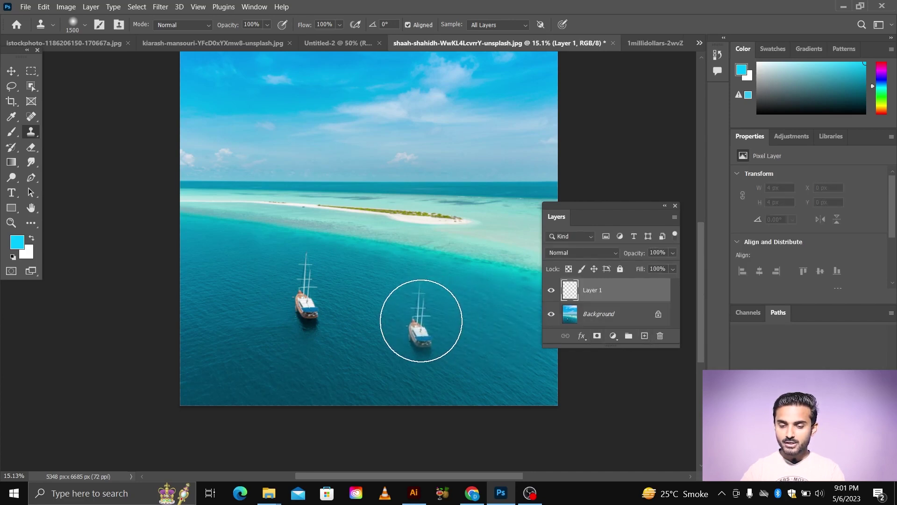
click(421, 320)
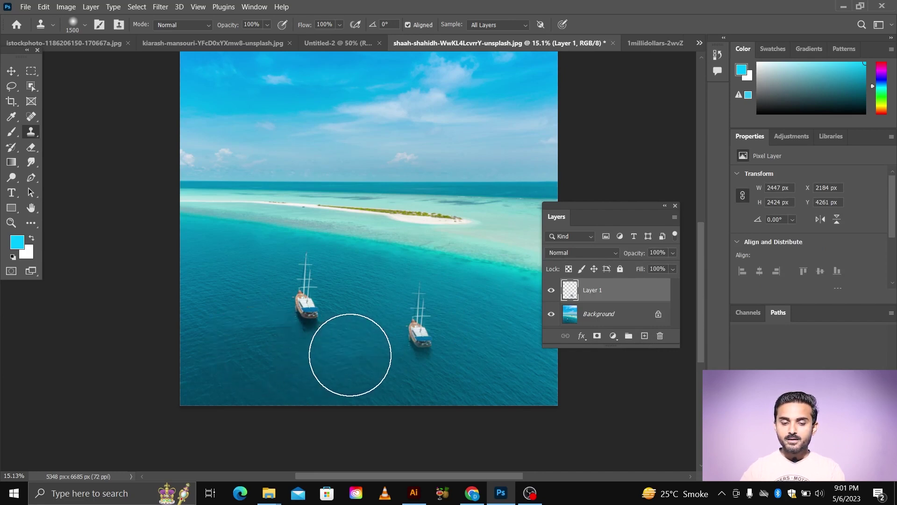
scroll(357, 337, right, 1)
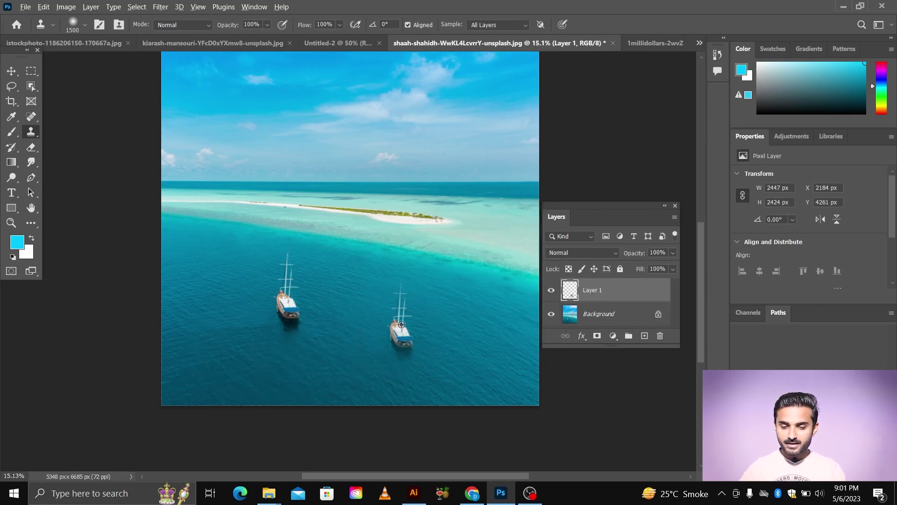
drag(310, 317, 287, 310)
key(ctrl+z)
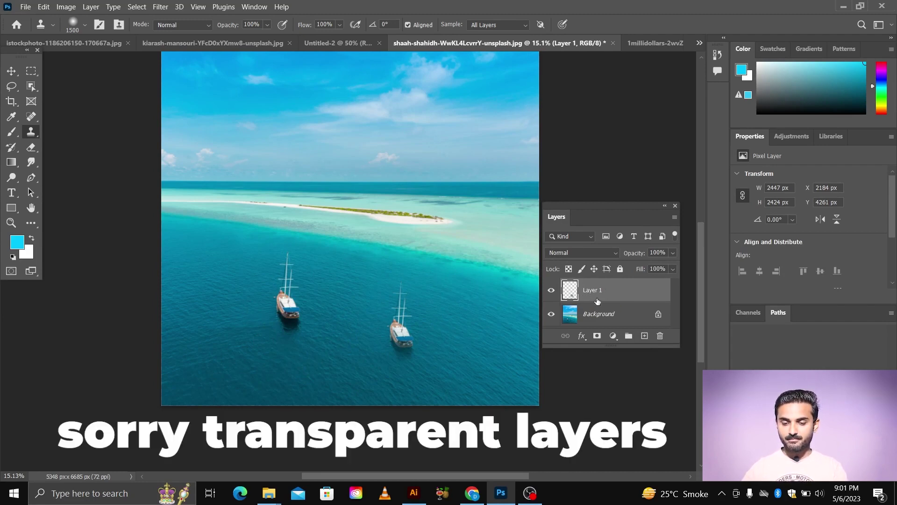
Step: Add an empty Layer 2, enlarge the Layers panel, and clone water over the left boat
click(644, 335)
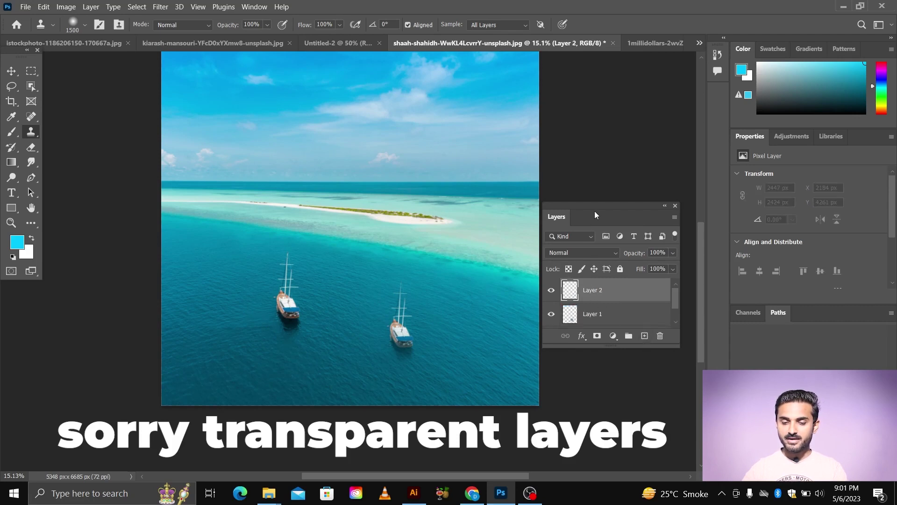
drag(596, 214, 590, 159)
drag(608, 291, 609, 366)
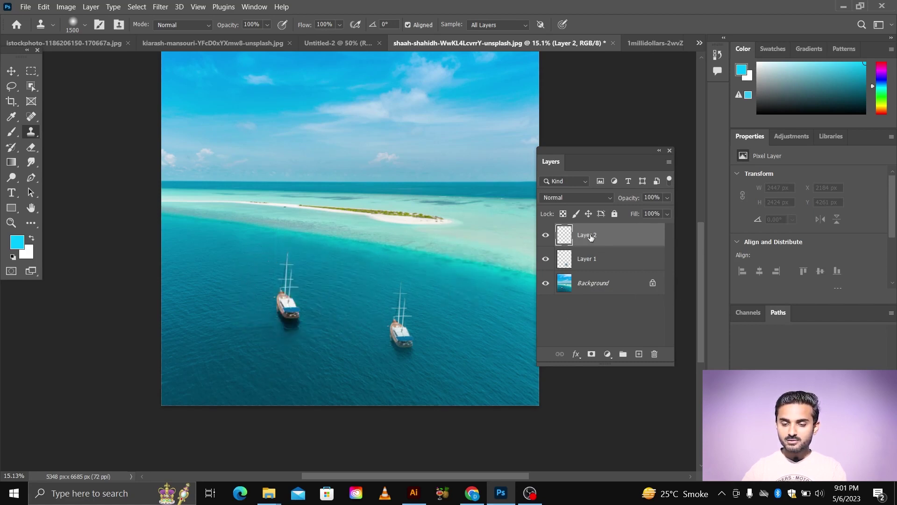
click(287, 294)
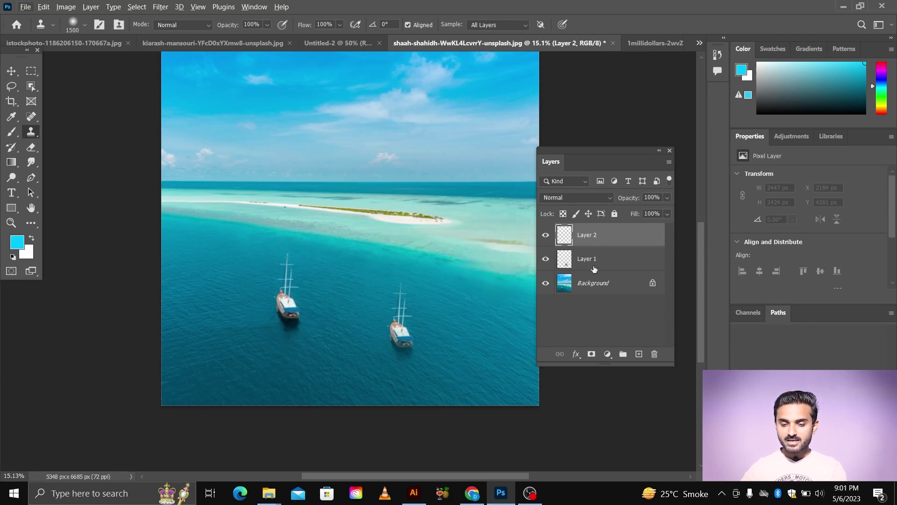
click(486, 25)
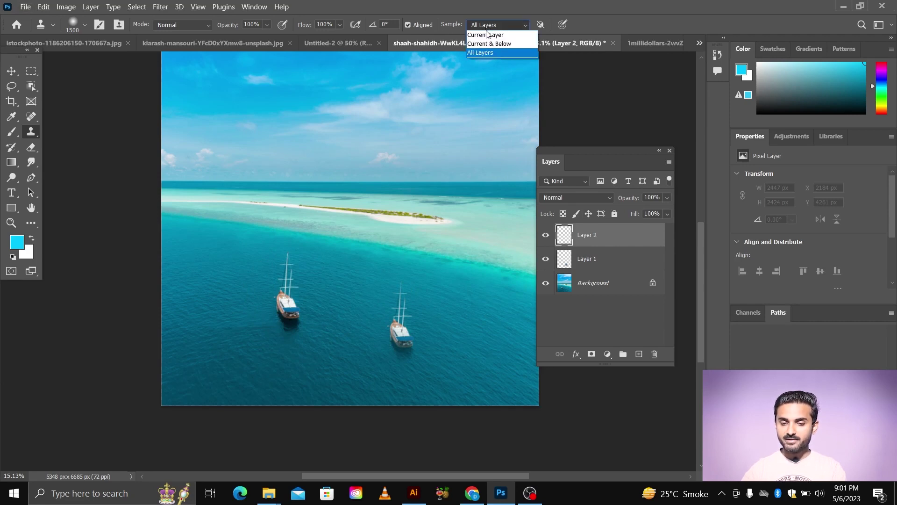
click(487, 34)
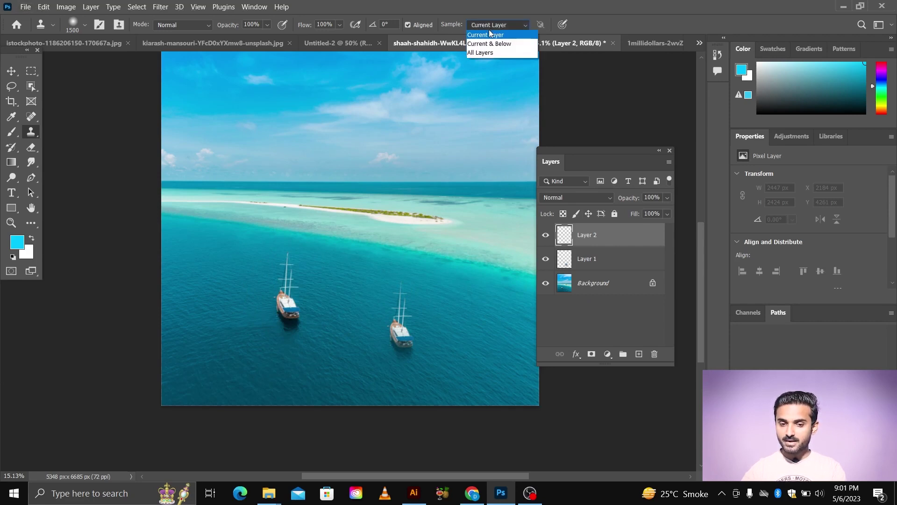
click(489, 53)
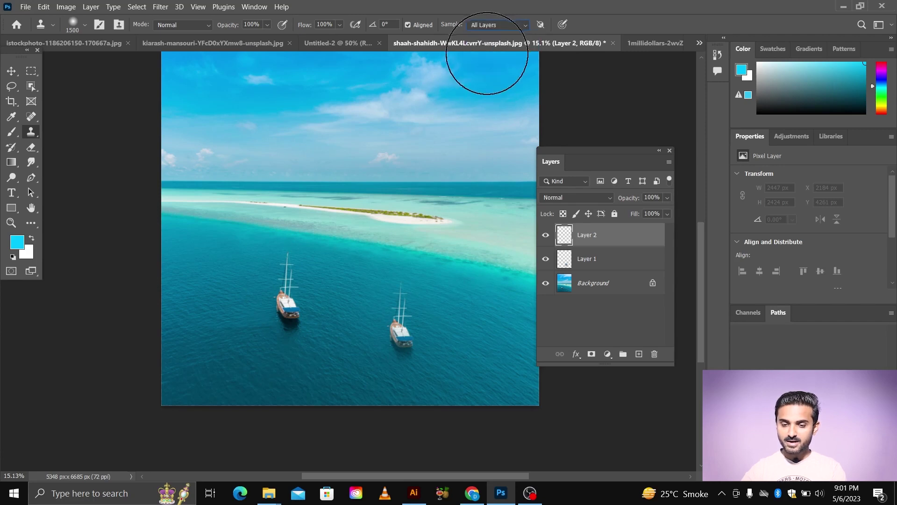
alt+click(286, 293)
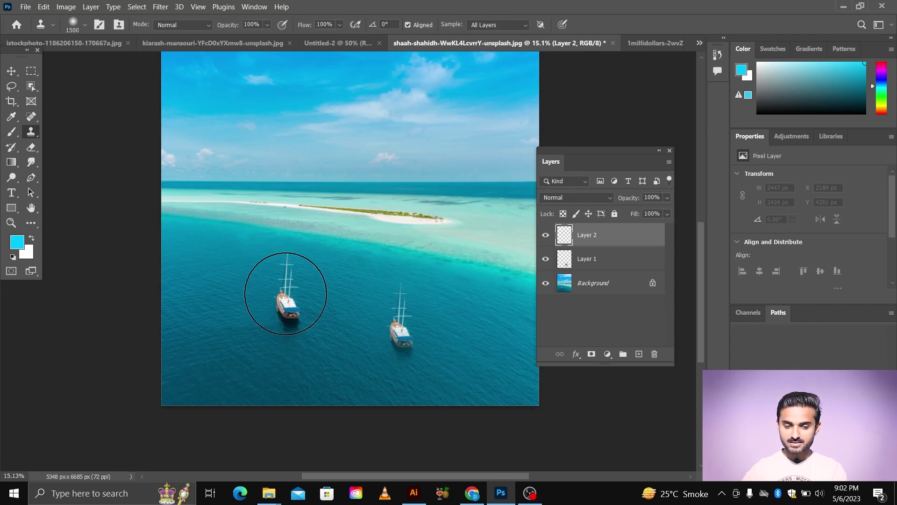
click(210, 273)
key(ctrl+z)
drag(365, 164, 412, 163)
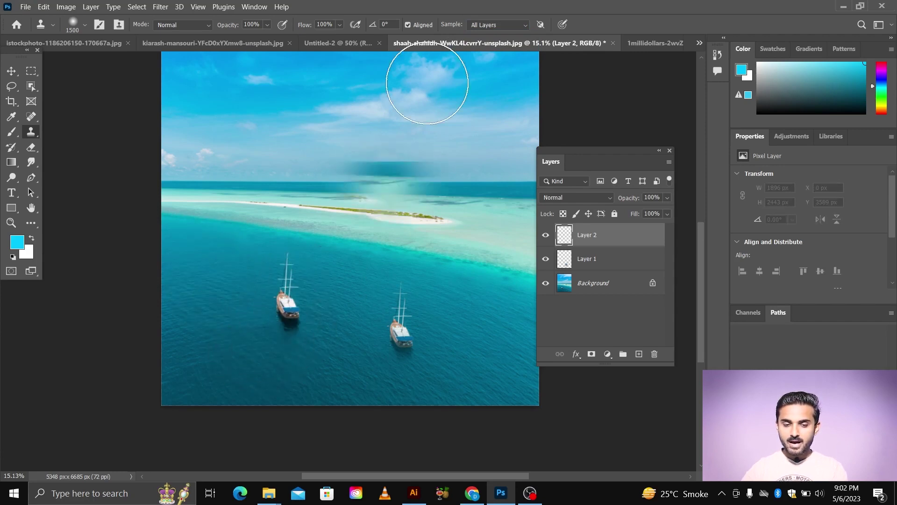
key(ctrl+z)
click(498, 25)
click(495, 39)
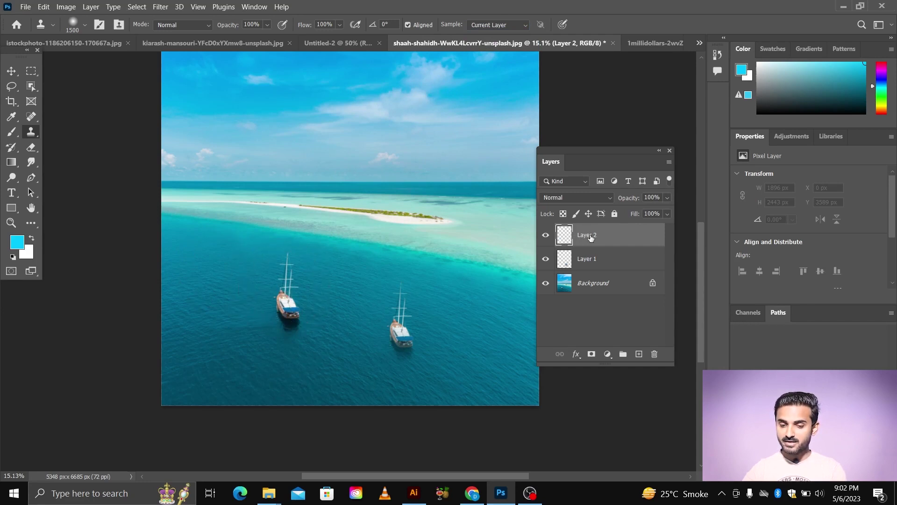
click(516, 25)
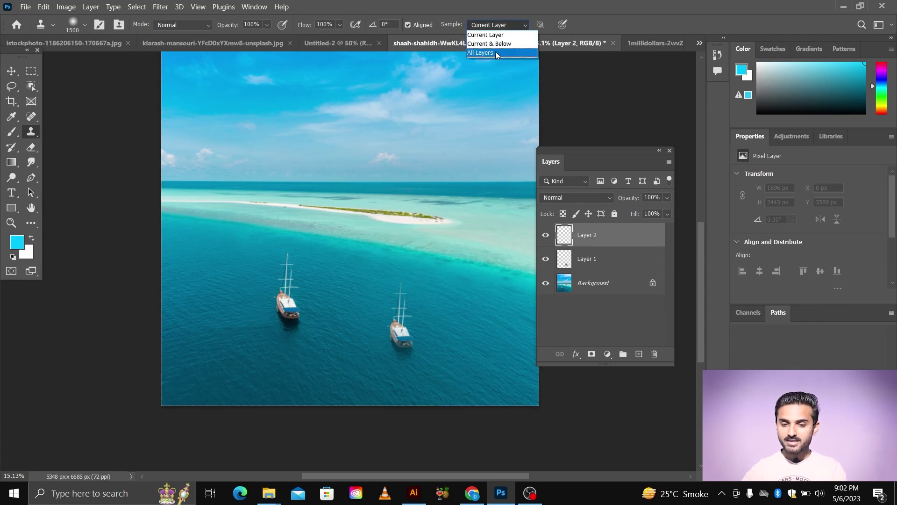
click(496, 53)
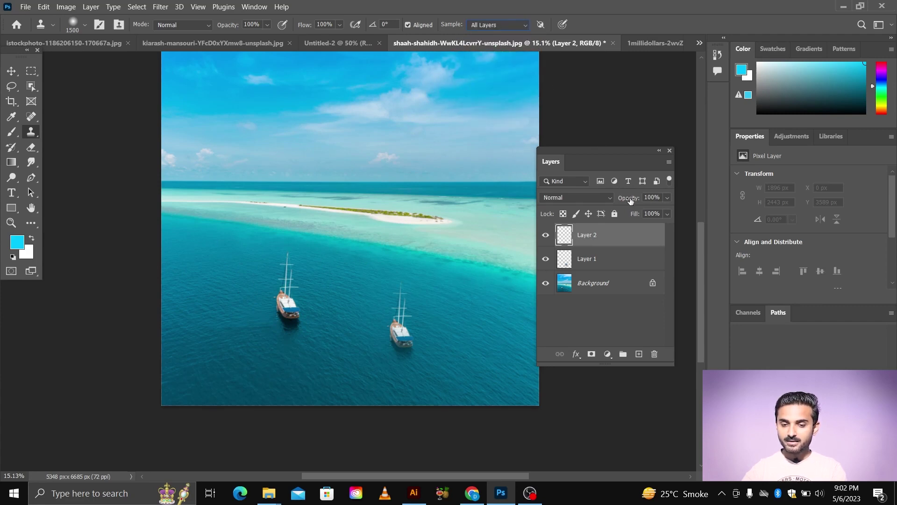
click(588, 258)
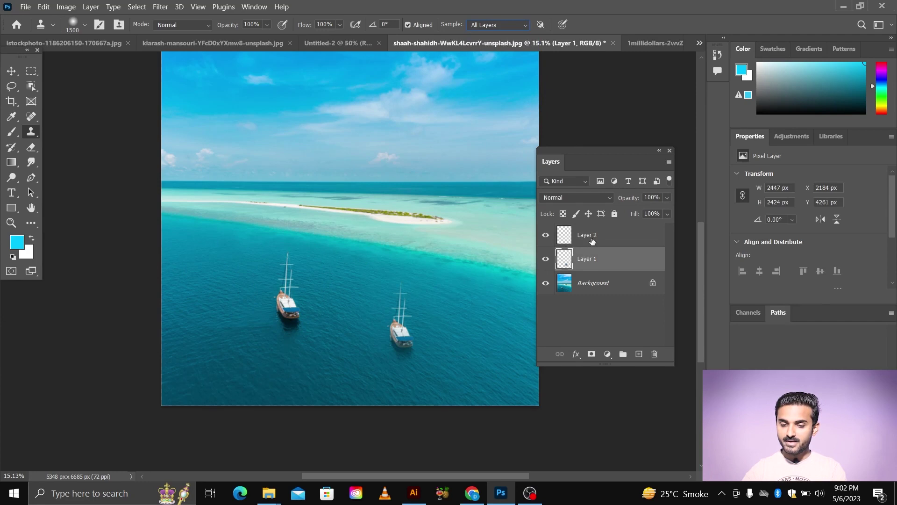
click(592, 241)
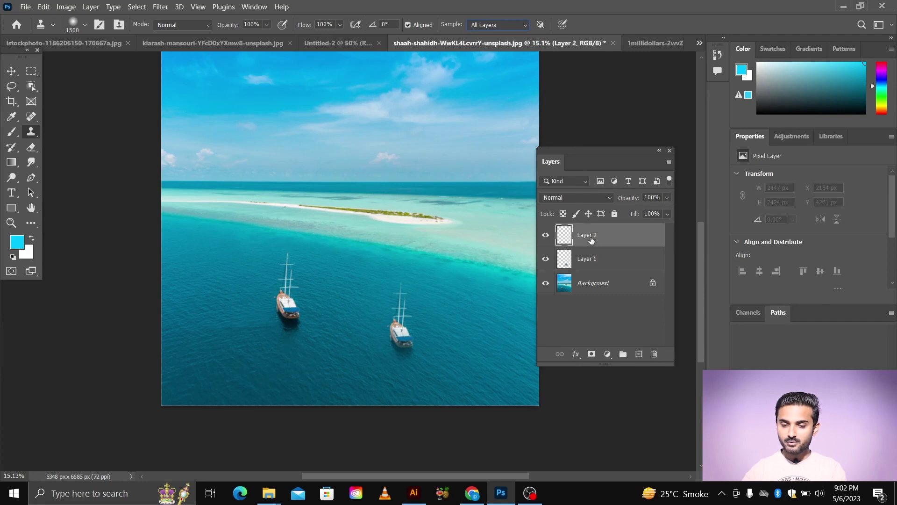
alt+click(287, 297)
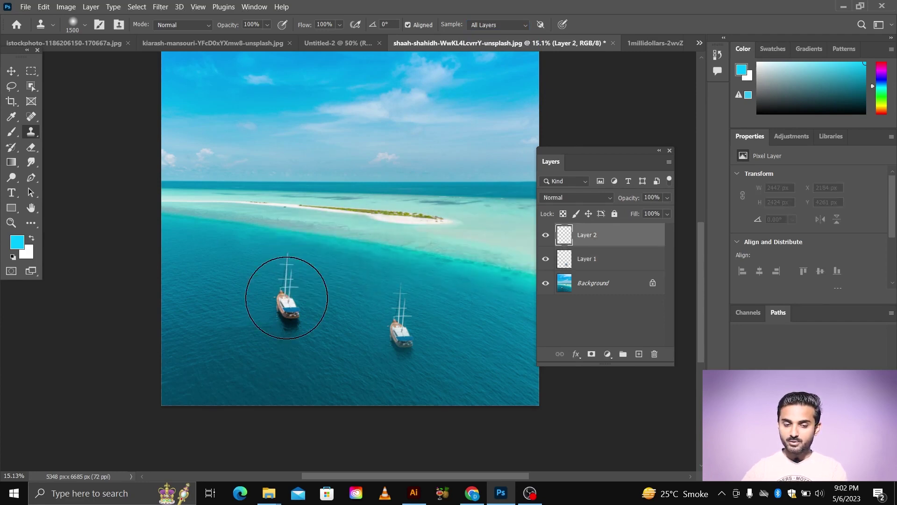
drag(225, 286, 207, 275)
key(ctrl+z)
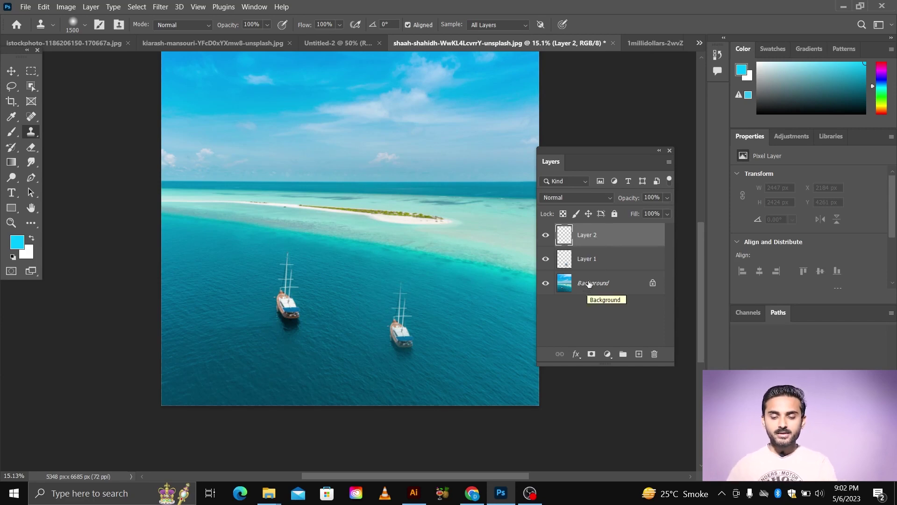
Step: Delete Layer 2 and Layer 1, confirming each prompt, leaving only the Background
click(655, 354)
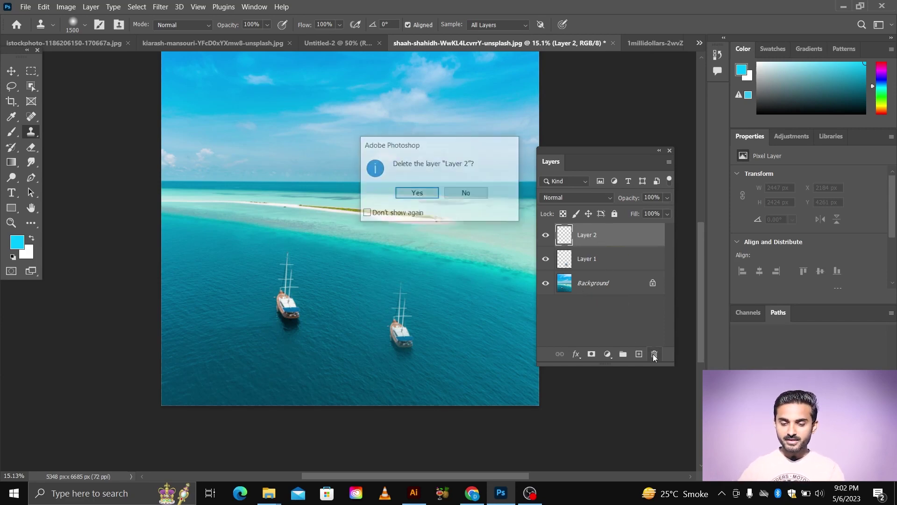
click(438, 193)
click(655, 354)
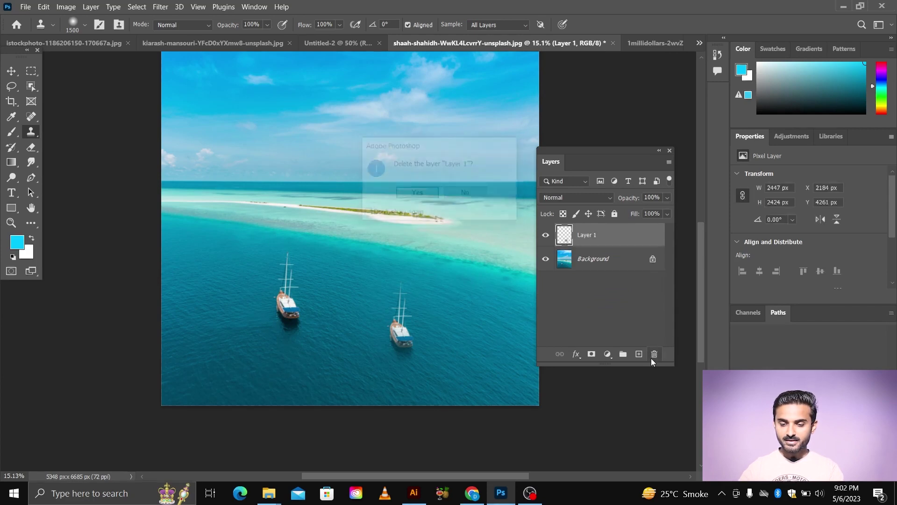
click(437, 193)
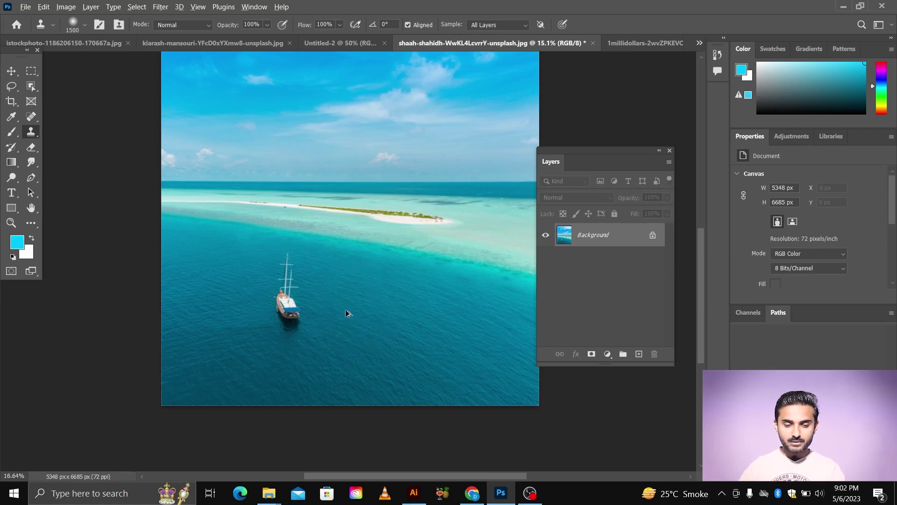
scroll(347, 309, up, 2)
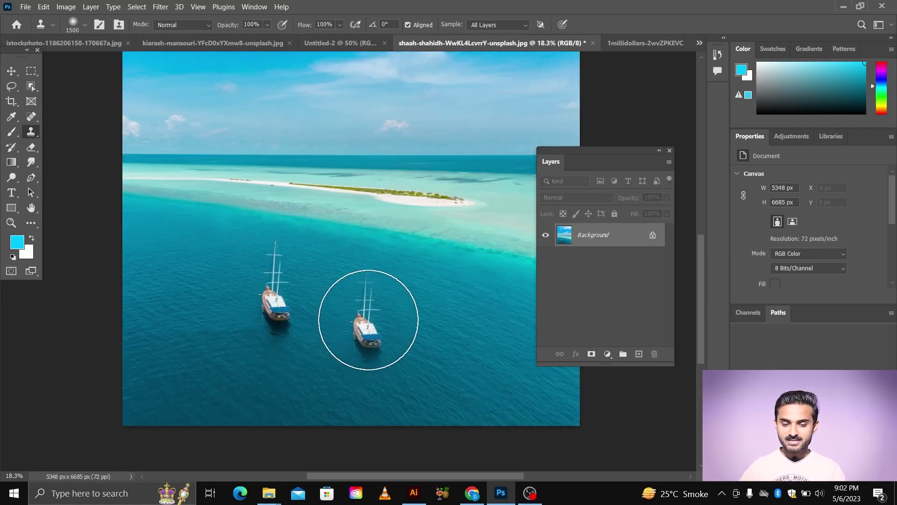
key(alt)
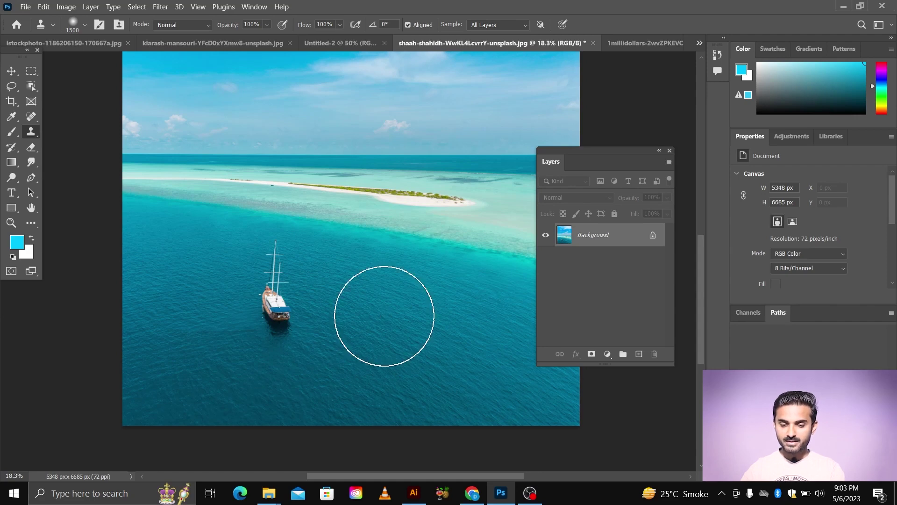
Step: Add Layer 1, clone sea water over the sailboat, and make the Background visible again
click(639, 355)
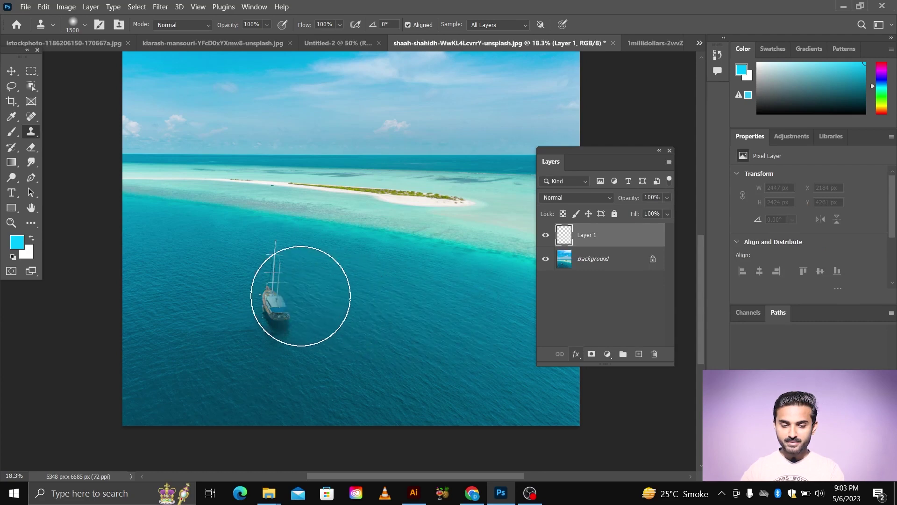
mouse_move(301, 295)
mouse_down()
mouse_move(275, 291)
mouse_move(274, 305)
mouse_move(270, 278)
mouse_up()
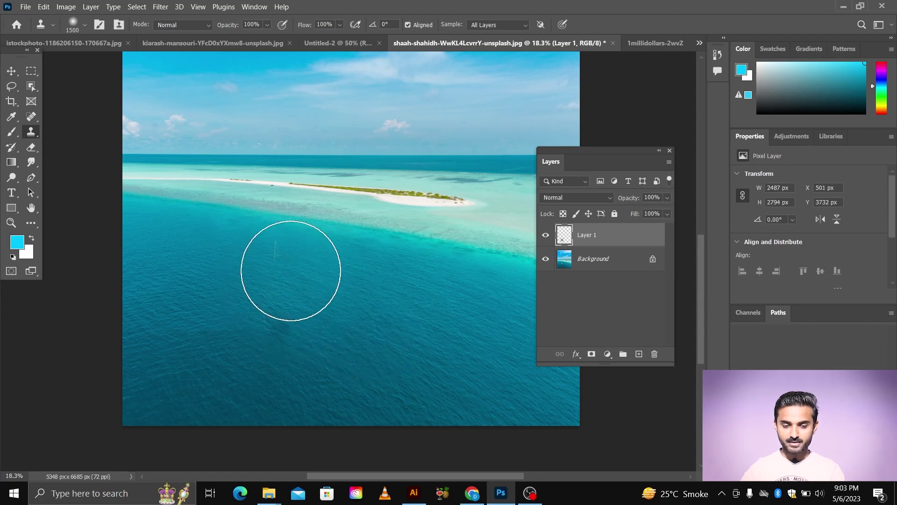
scroll(348, 346, down, 3)
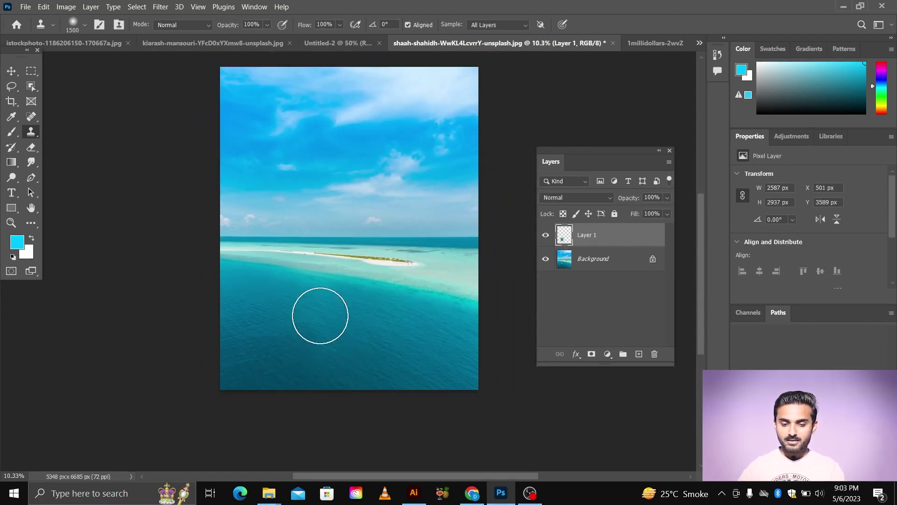
scroll(321, 314, up, 1)
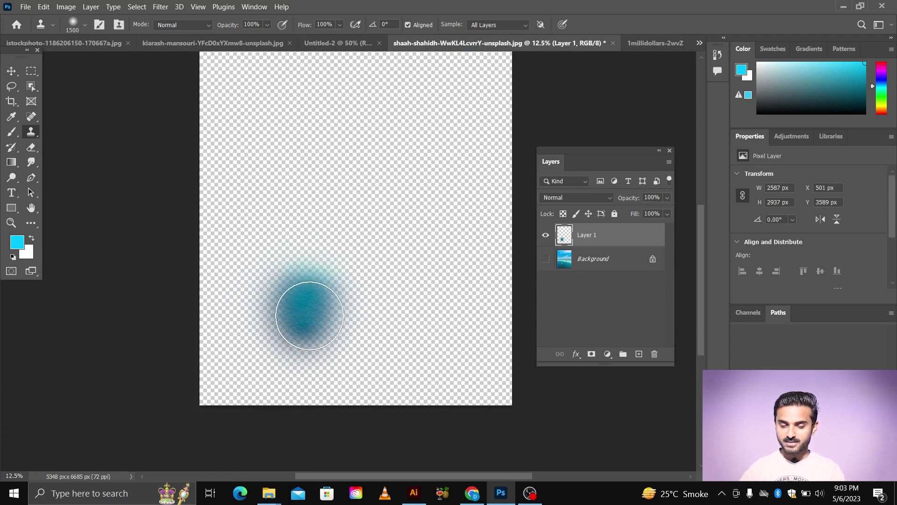
click(546, 258)
Step: Bring up the aerial desert road photo as the active document
key(e)
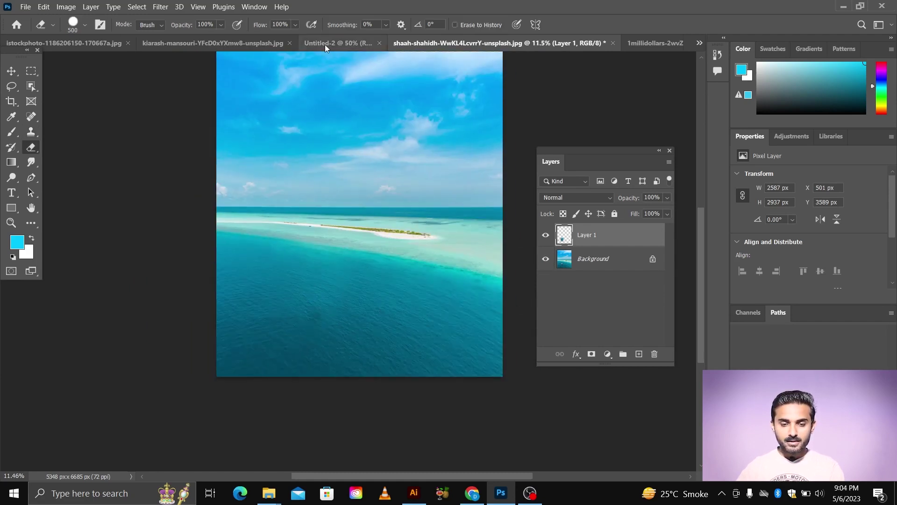
click(325, 44)
click(223, 46)
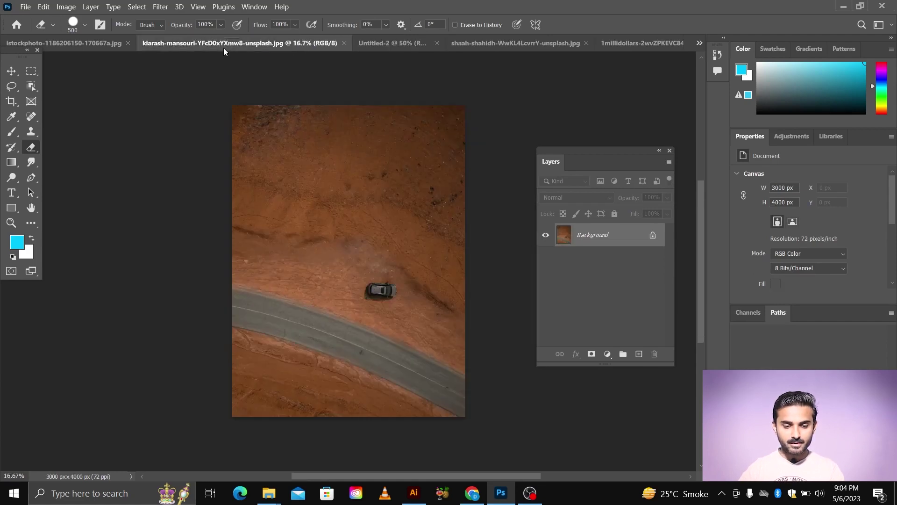
scroll(414, 253, up, 3)
scroll(415, 253, down, 3)
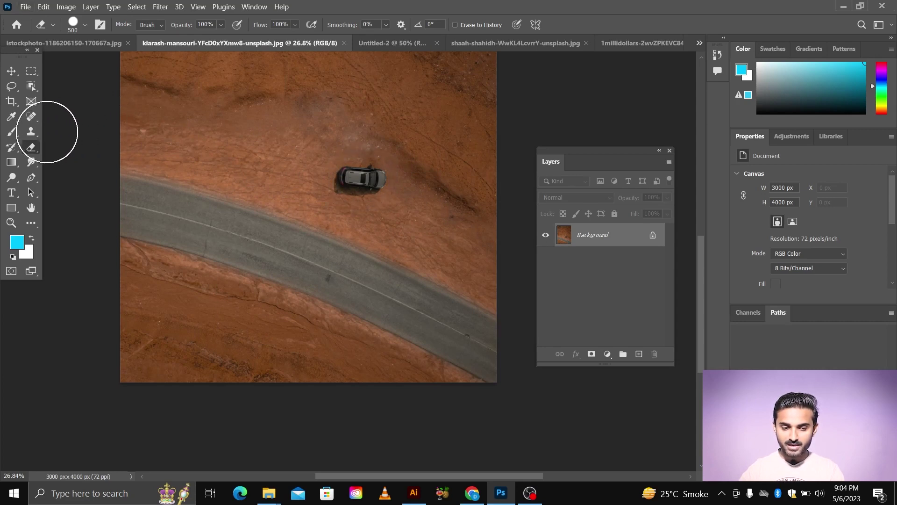
Step: Choose Clone Stamp, shrink the brush to 900, and sample the car as the source
click(35, 132)
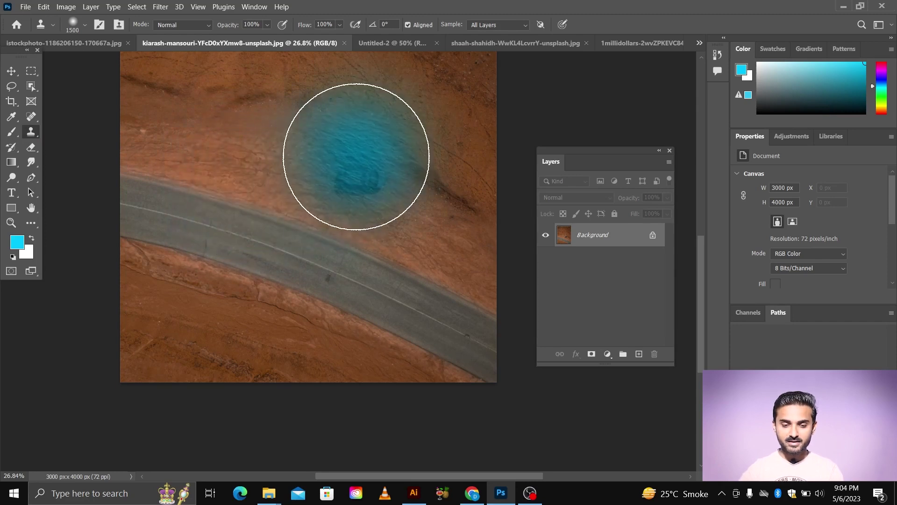
key(bracketleft)
key(bracketleft)
key(bracketleft)
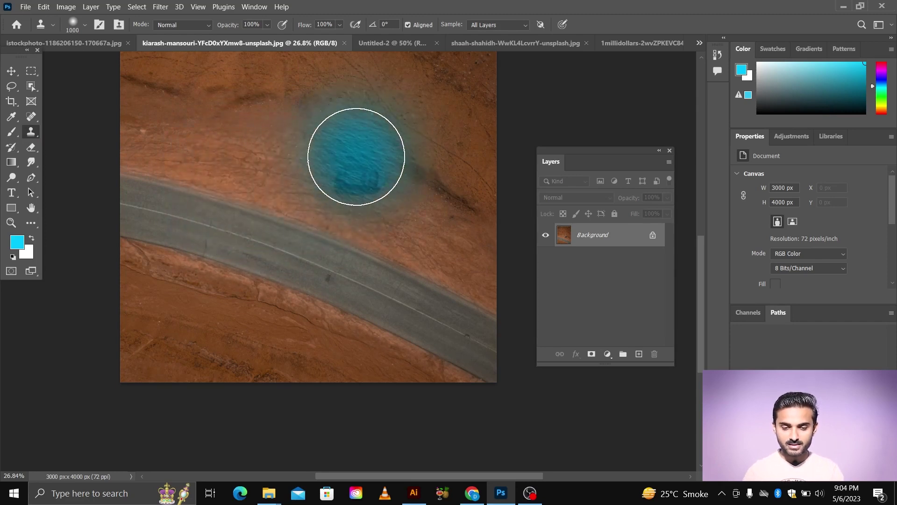
key(bracketleft)
key(bracketleft)
key(bracketleft)
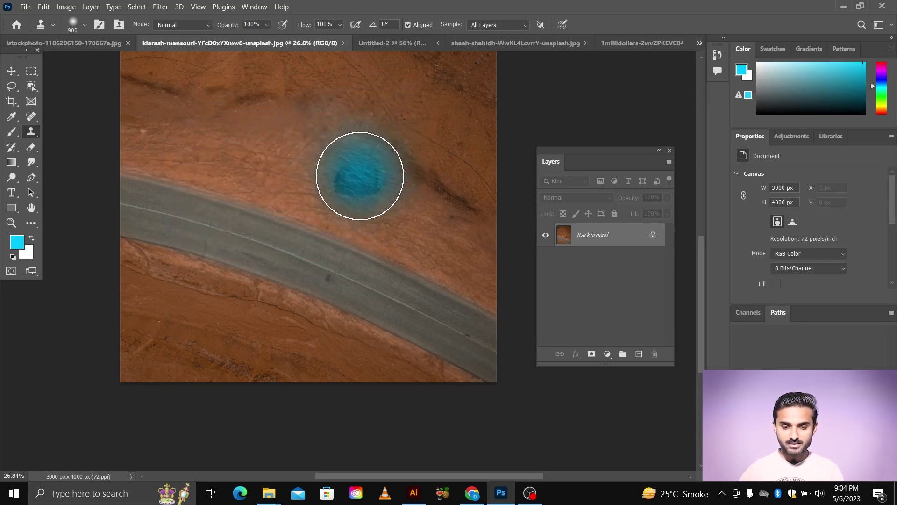
click(358, 161)
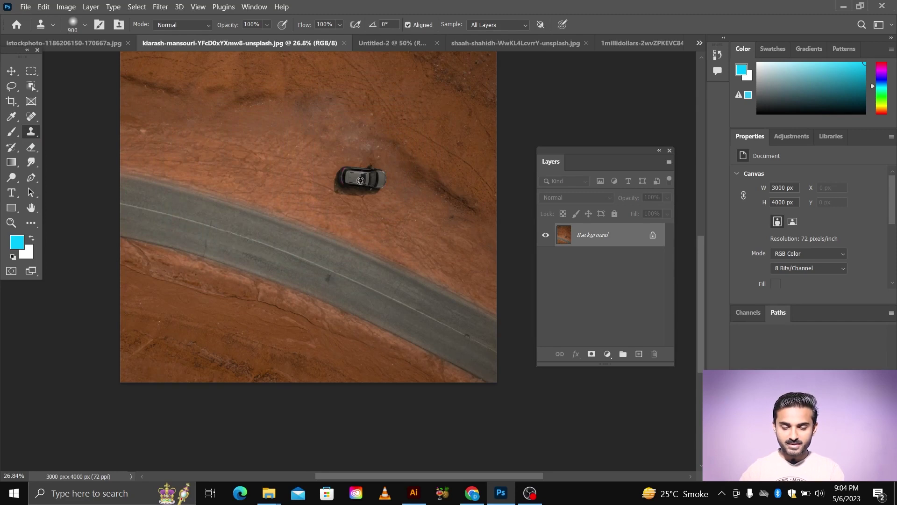
alt+click(361, 181)
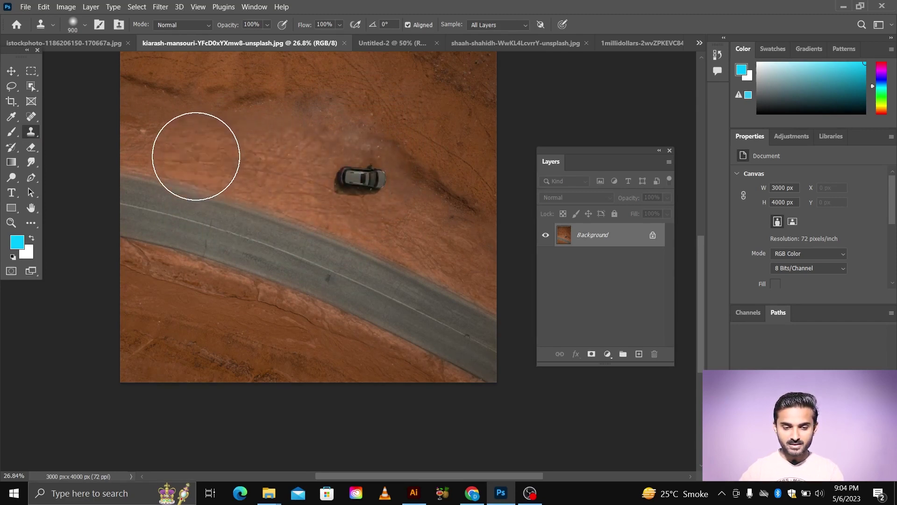
Step: Stamp a car copy onto the sand at left, undoing a stray clone stroke
click(196, 156)
alt+scroll(338, 250, down, 2)
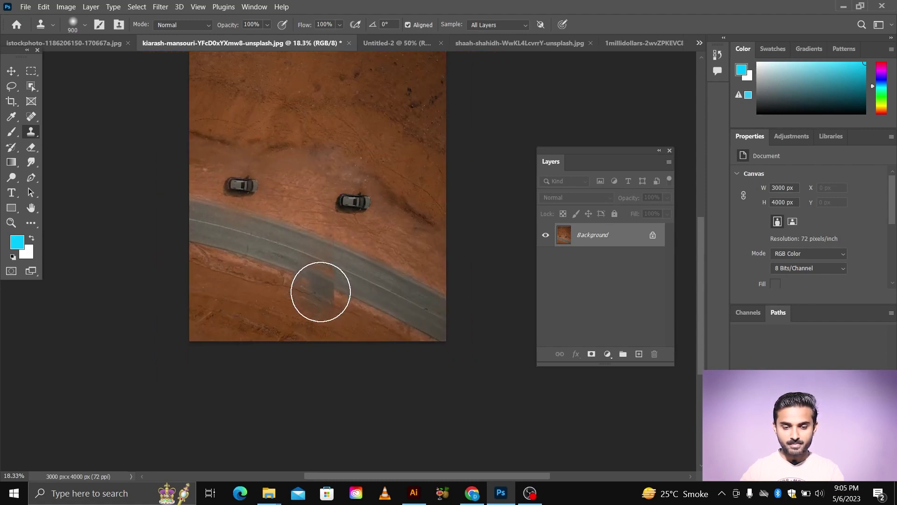
alt+scroll(202, 335, up, 1)
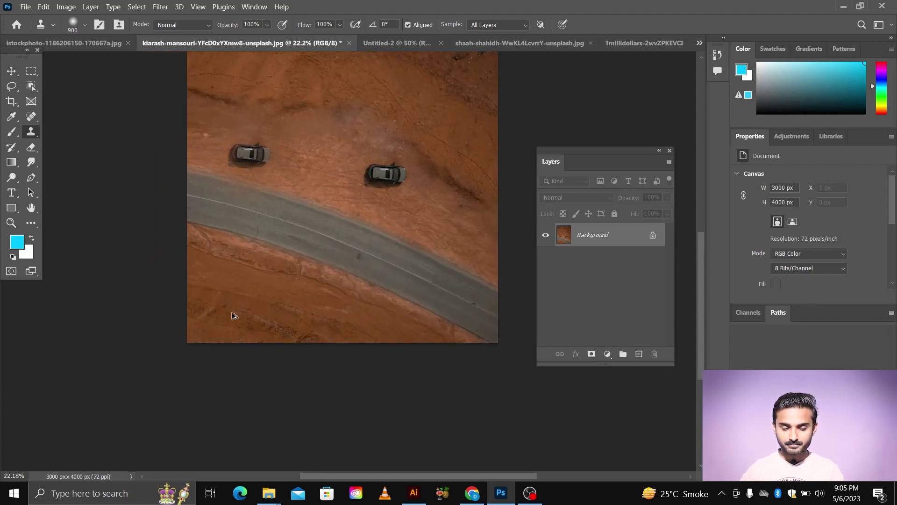
alt+scroll(234, 316, up, 2)
drag(424, 170, 393, 129)
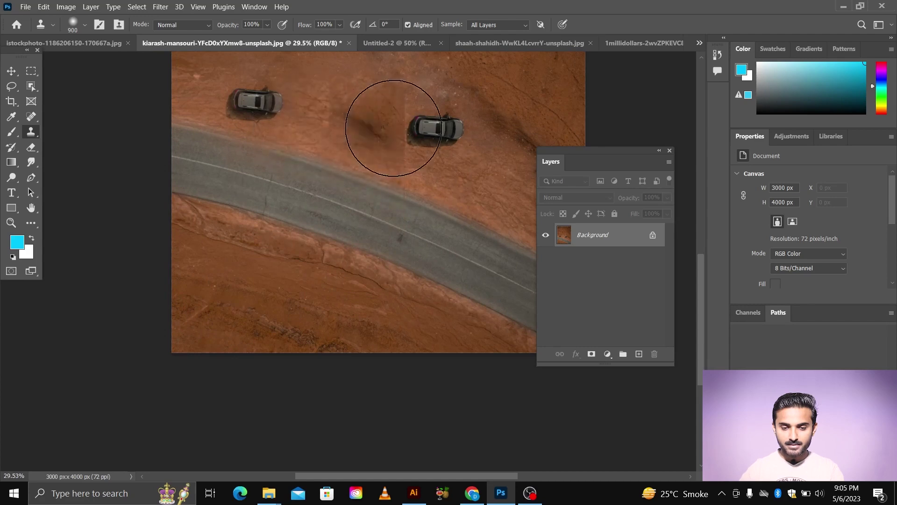
key(ctrl+z)
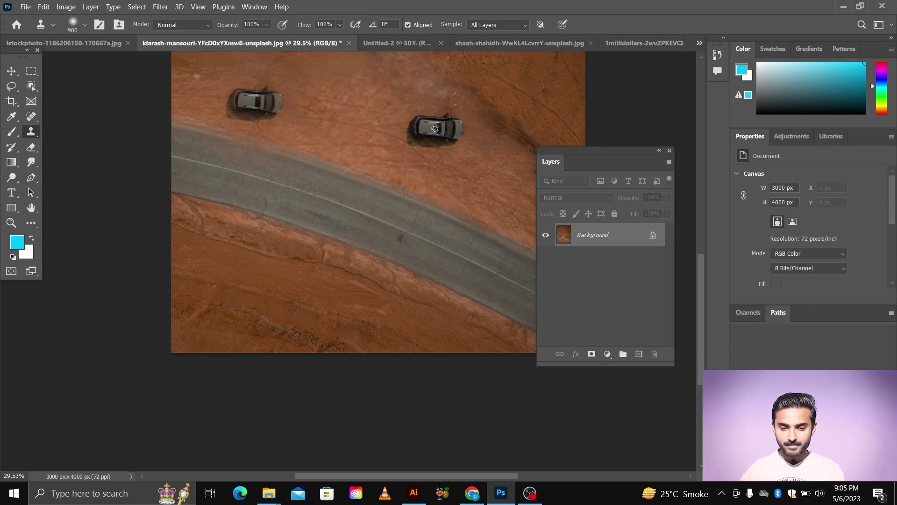
Step: Sample the second car and stamp a third car below the road at lower left
alt+click(435, 128)
drag(307, 286, 250, 307)
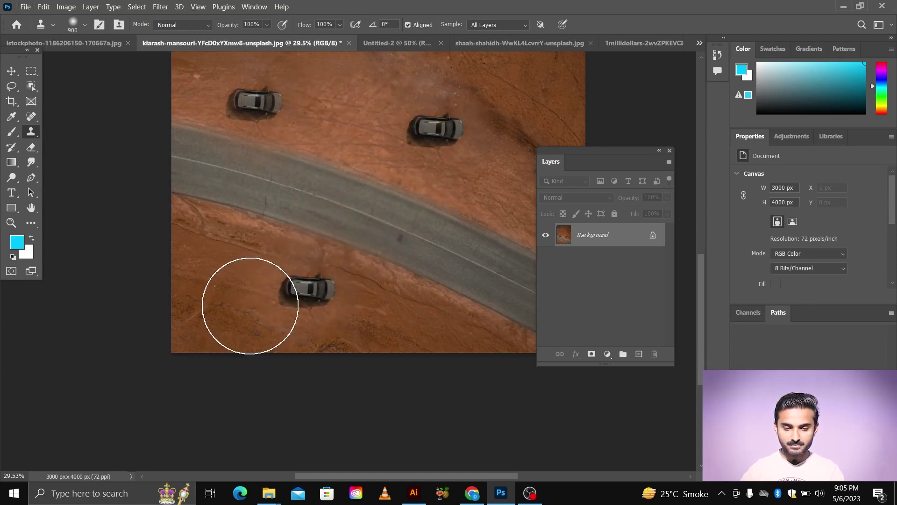
alt+scroll(78, 293, down, 2)
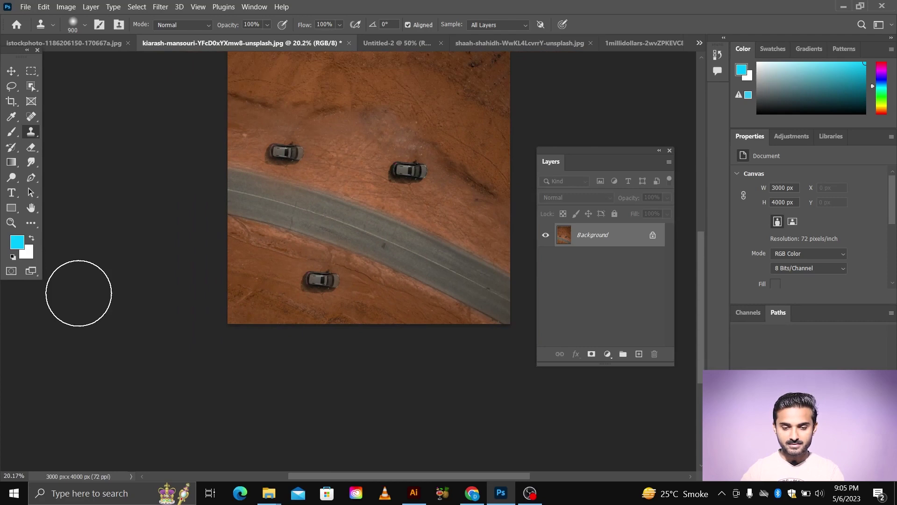
alt+scroll(245, 291, up, 2)
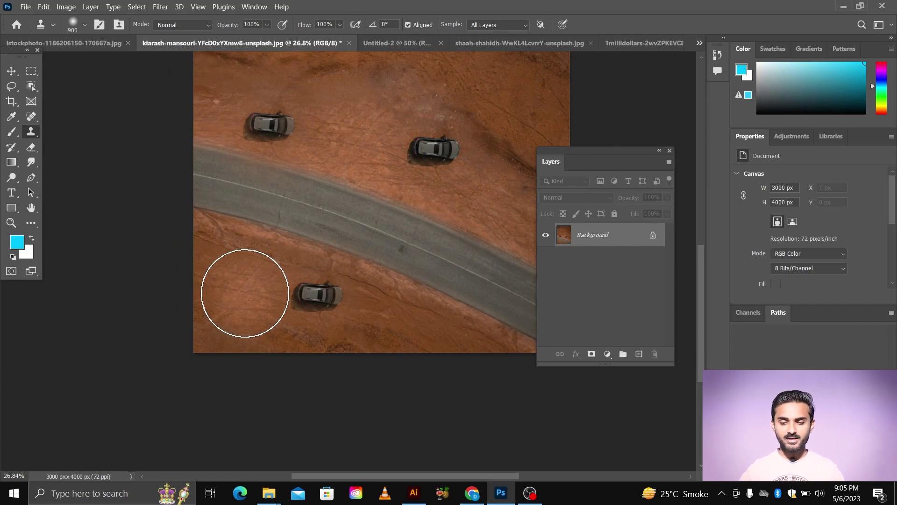
scroll(270, 271, up, 2)
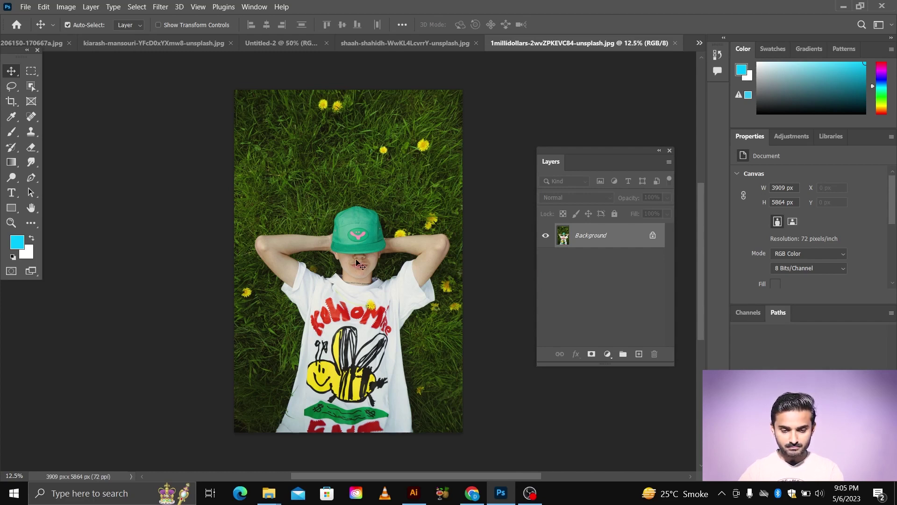
Step: Zoom into the grass photo, move the Layers panel right off it, and select Clone Stamp
scroll(357, 263, up, 2)
scroll(364, 261, up, 2)
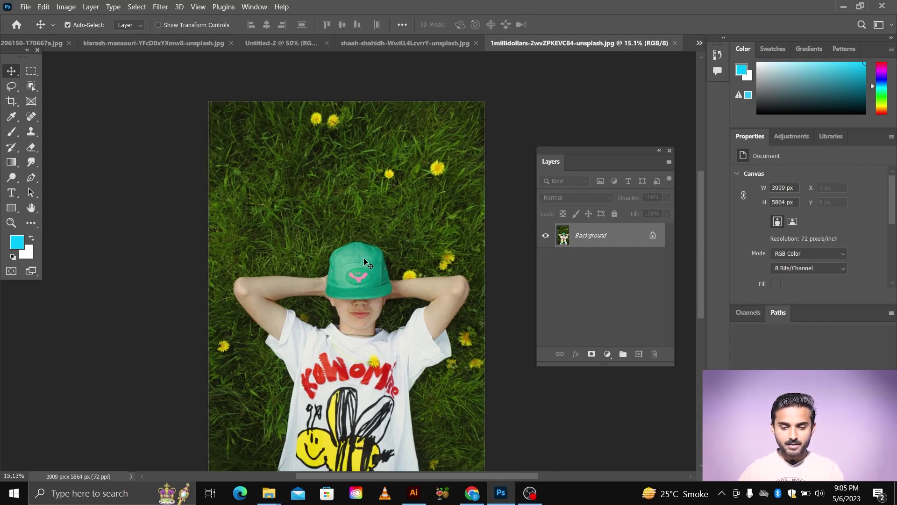
scroll(364, 262, up, 2)
scroll(324, 159, up, 3)
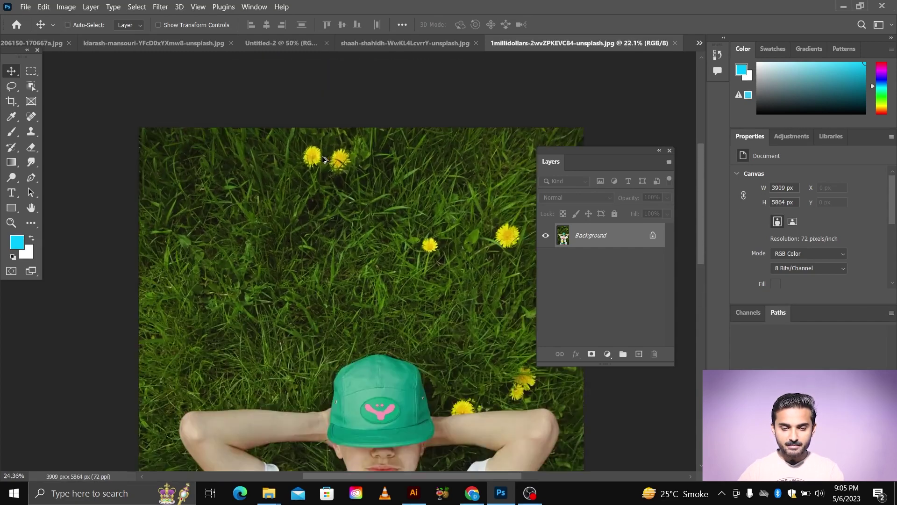
scroll(324, 159, up, 2)
scroll(311, 157, up, 2)
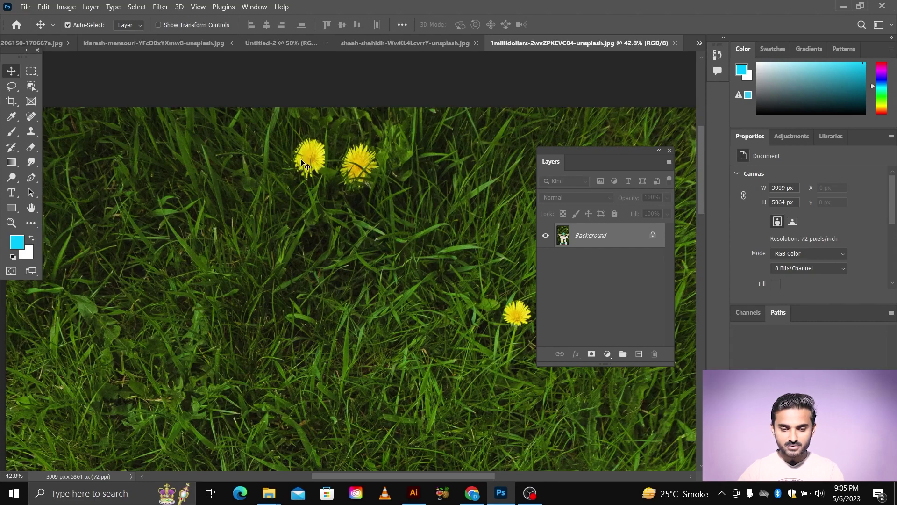
scroll(301, 162, down, 2)
scroll(308, 157, down, 1)
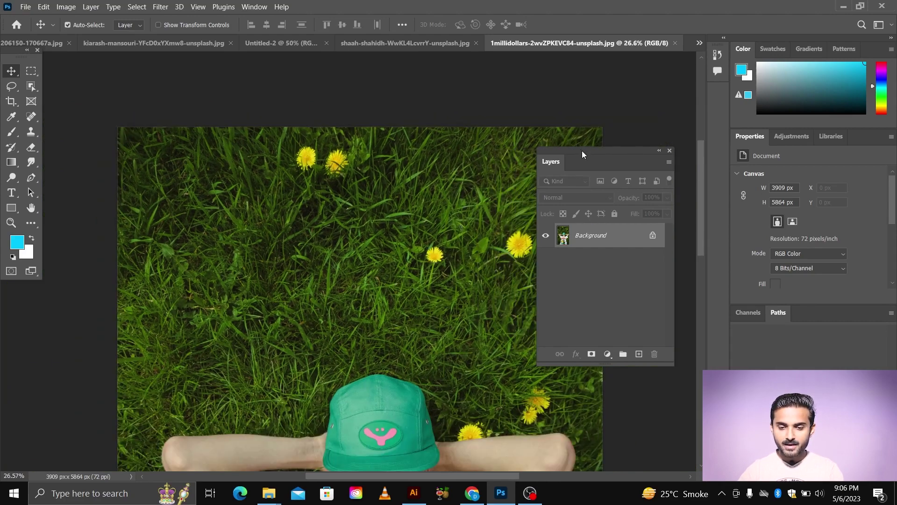
drag(582, 150, 667, 160)
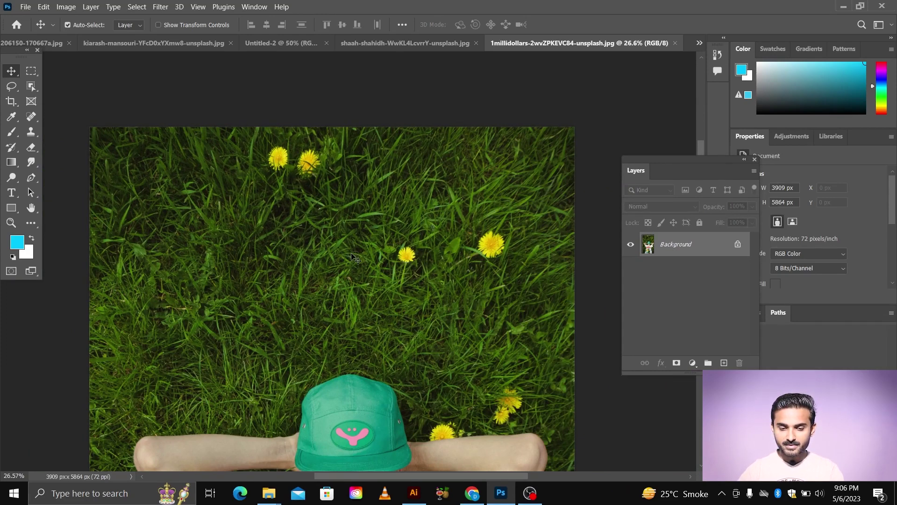
scroll(262, 233, down, 3)
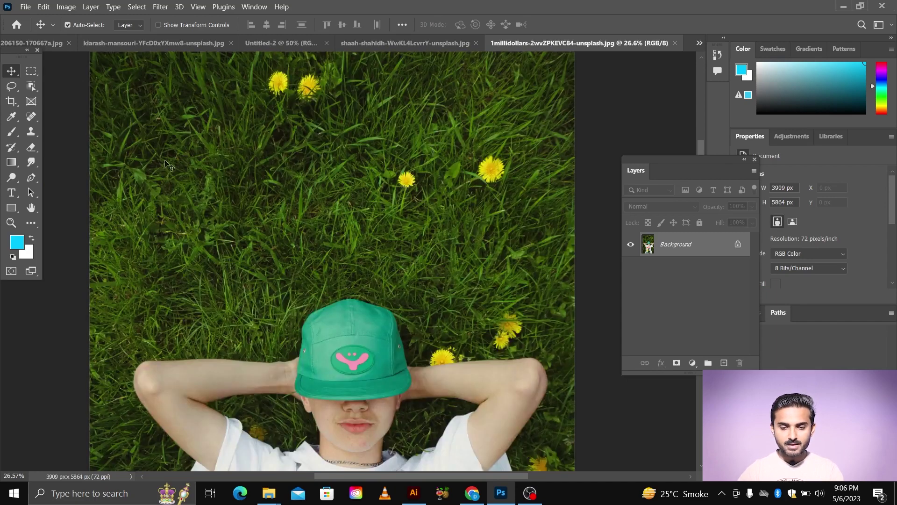
click(34, 131)
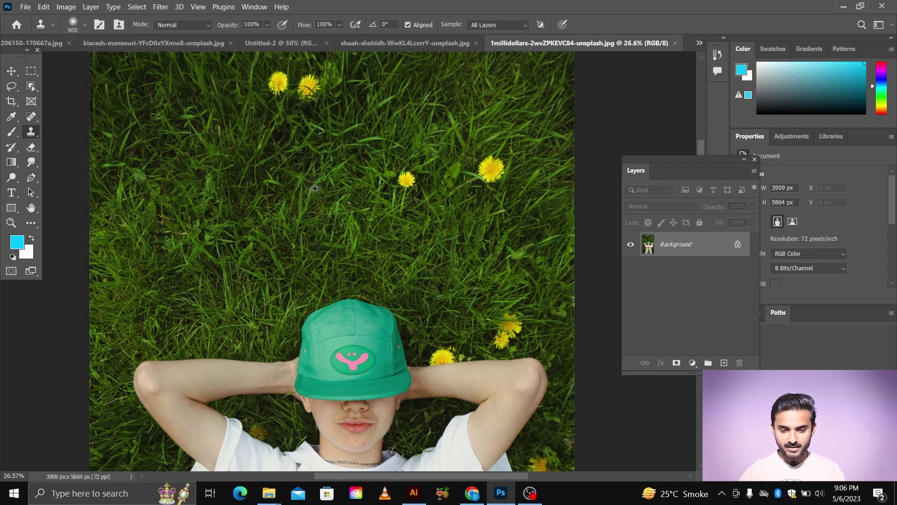
Step: Add a new Layer 1 and clone grass over the middle and right dandelions
mouse_move(315, 189)
mouse_down()
mouse_move(268, 168)
mouse_move(299, 190)
mouse_up()
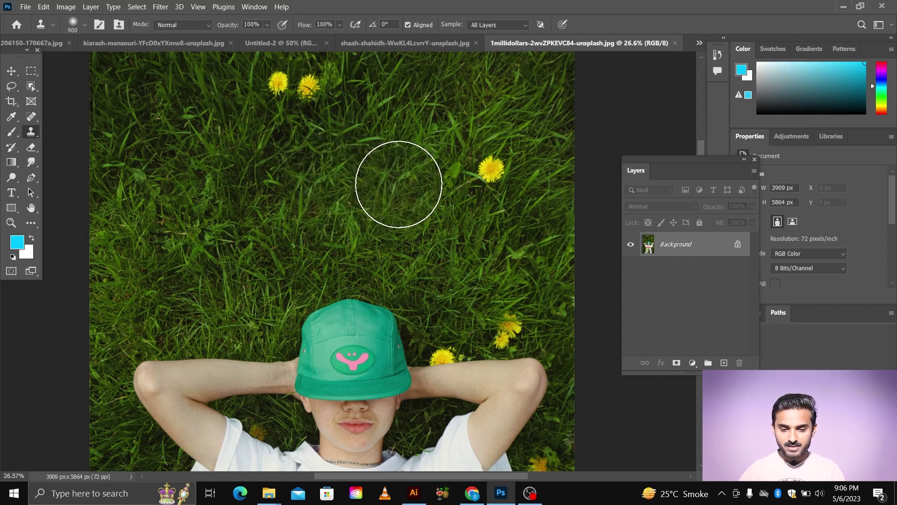
click(725, 363)
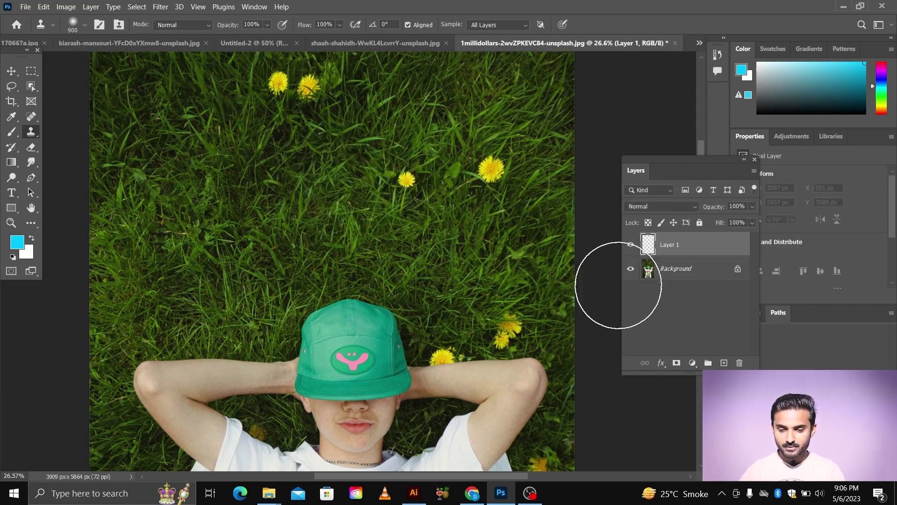
click(406, 180)
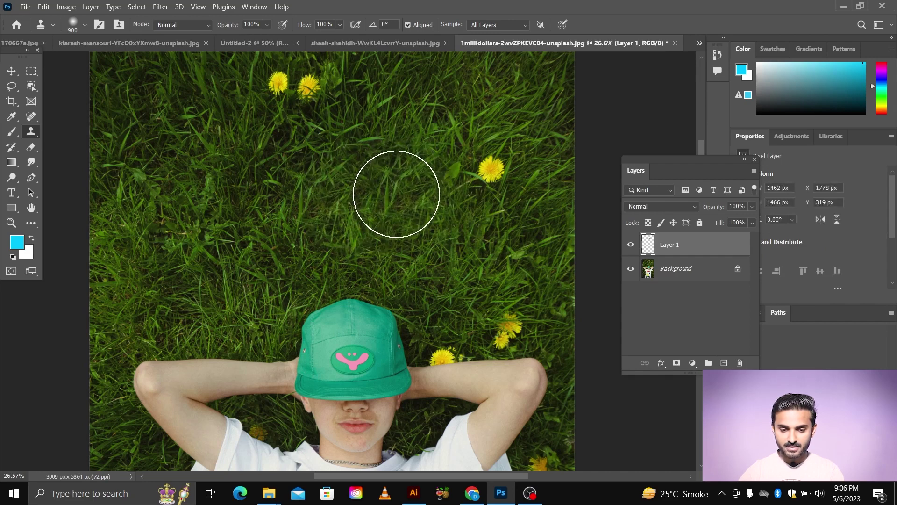
drag(475, 182, 491, 173)
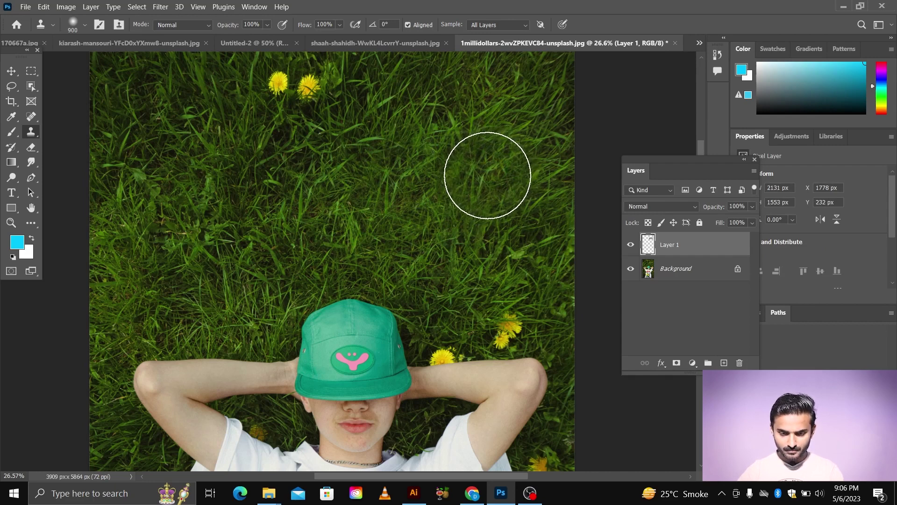
key(ctrl+z)
key(ctrl+z)
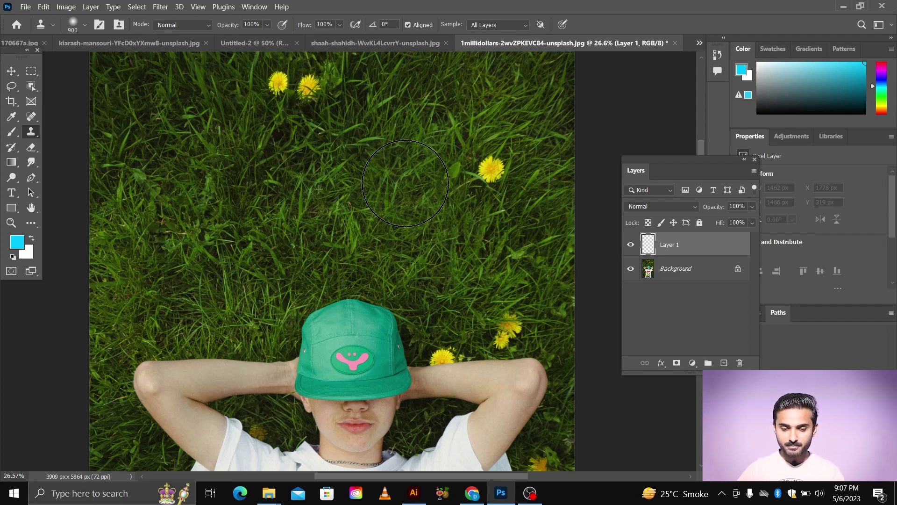
Step: Repaint grass over the right dandelion, undo a stray cap edge, and cover the top dandelions
drag(463, 168, 489, 170)
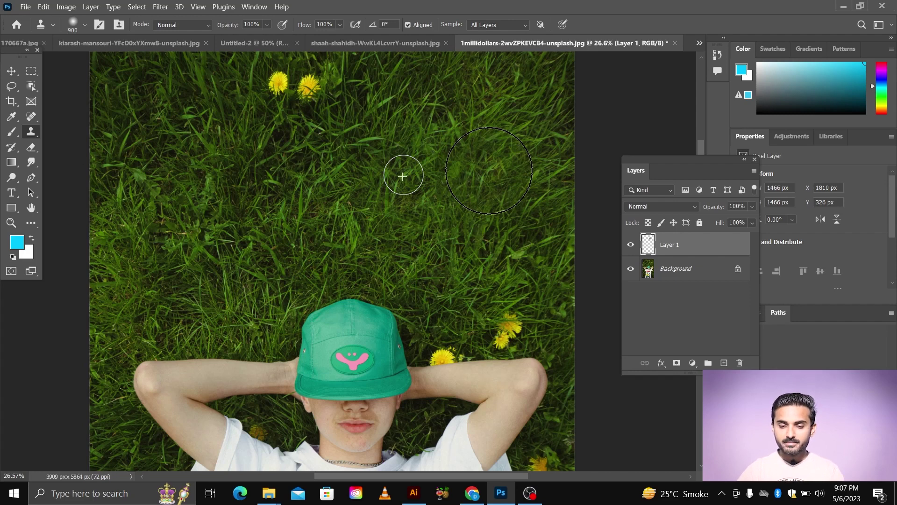
click(489, 171)
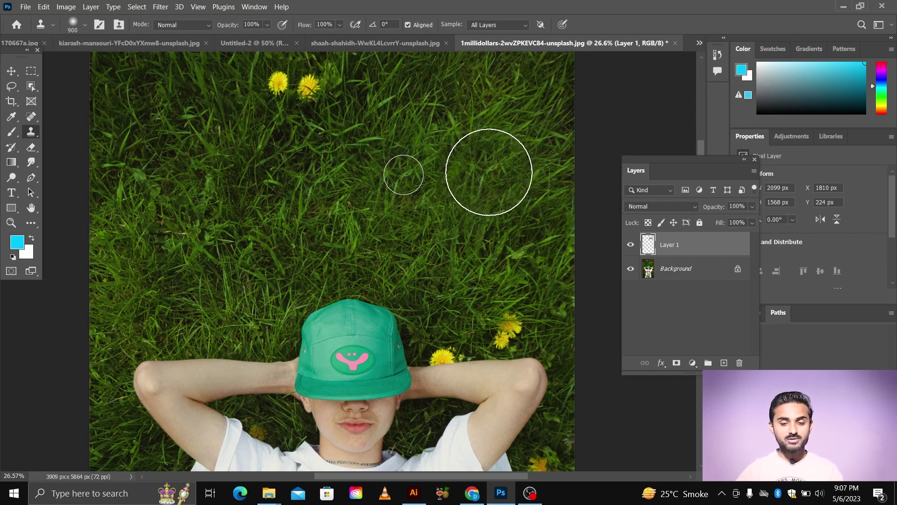
mouse_move(489, 171)
mouse_down()
mouse_move(501, 315)
mouse_move(481, 296)
mouse_up()
key(ctrl+z)
mouse_move(331, 114)
mouse_down()
mouse_move(268, 70)
mouse_move(286, 86)
mouse_move(267, 84)
mouse_move(280, 101)
mouse_move(291, 98)
mouse_move(275, 89)
mouse_up()
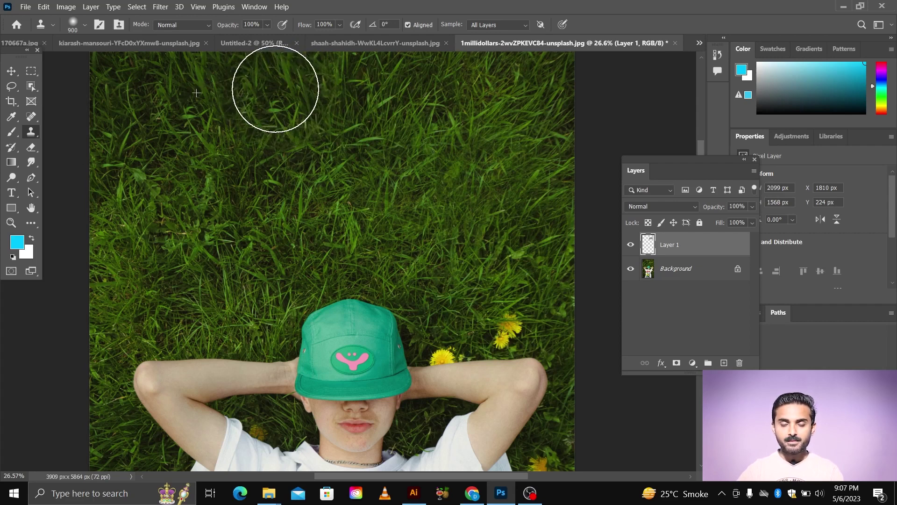
drag(275, 88, 275, 88)
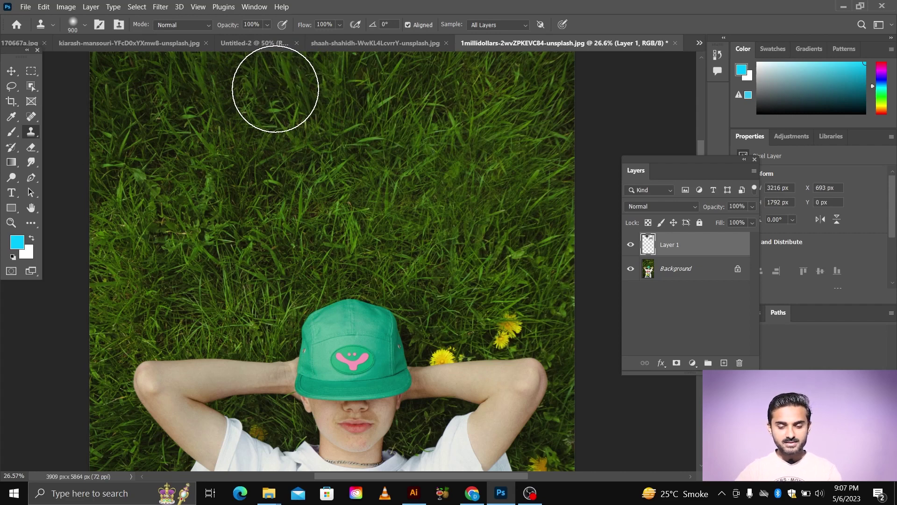
Step: Sample clean grass and cover the lower-left dandelion with it
scroll(275, 89, down, 1)
alt+scroll(302, 159, down, 2)
alt+scroll(305, 166, down, 2)
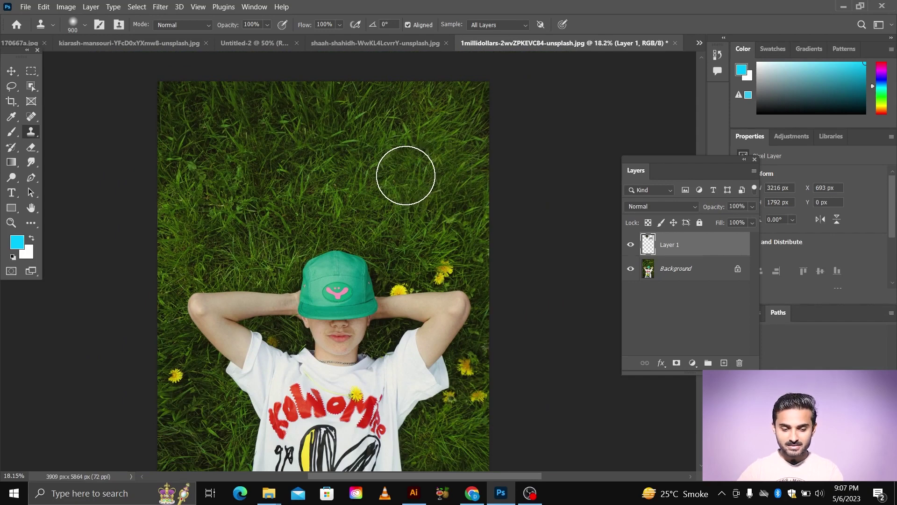
scroll(406, 175, down, 1)
alt+scroll(173, 328, up, 5)
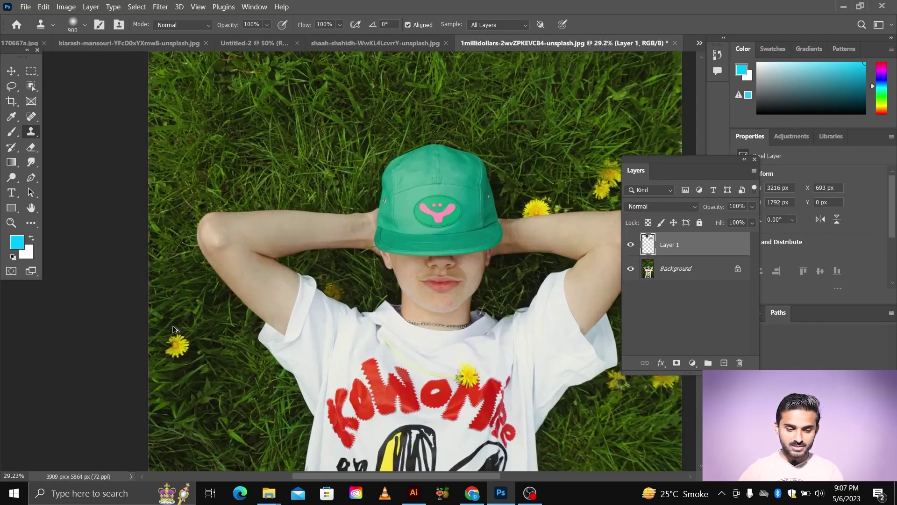
scroll(210, 304, down, 1)
scroll(190, 334, down, 1)
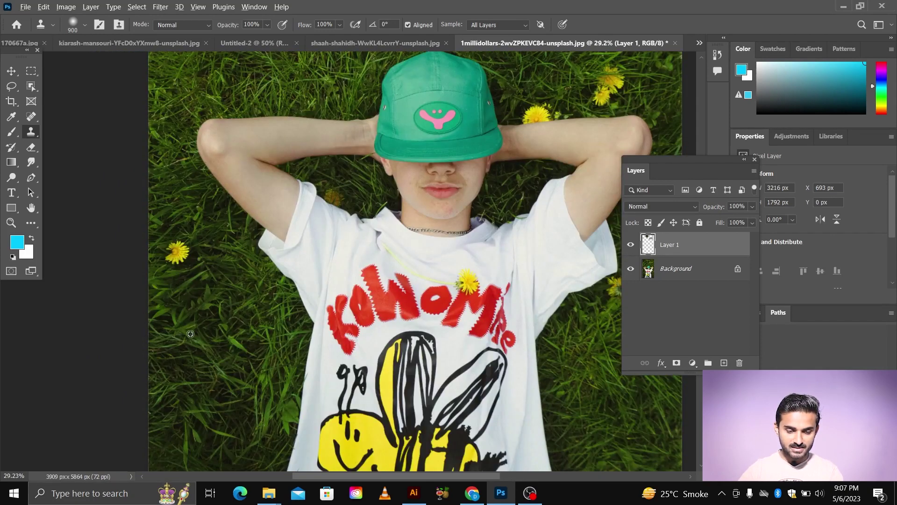
alt+click(205, 355)
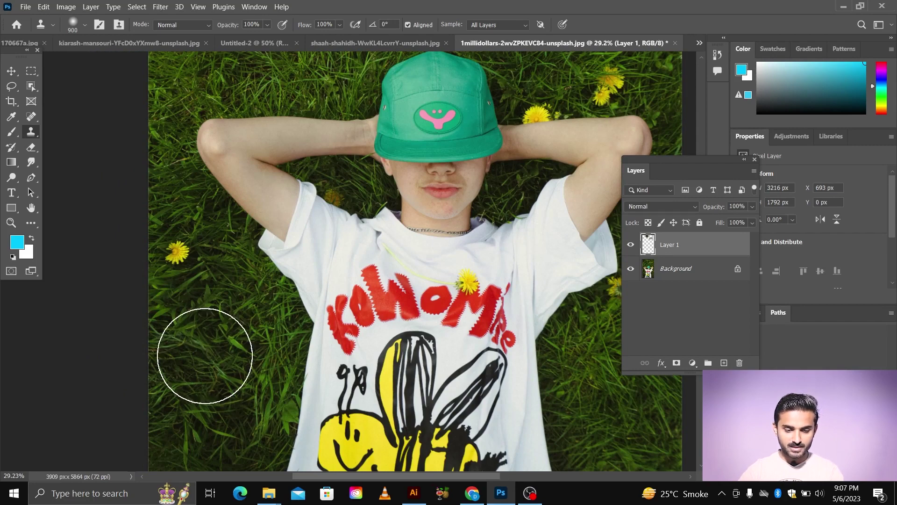
drag(184, 261, 177, 253)
Step: With a smaller brush, clone nearby grass over the dandelion beside the shirt
alt+scroll(178, 254, down, 5)
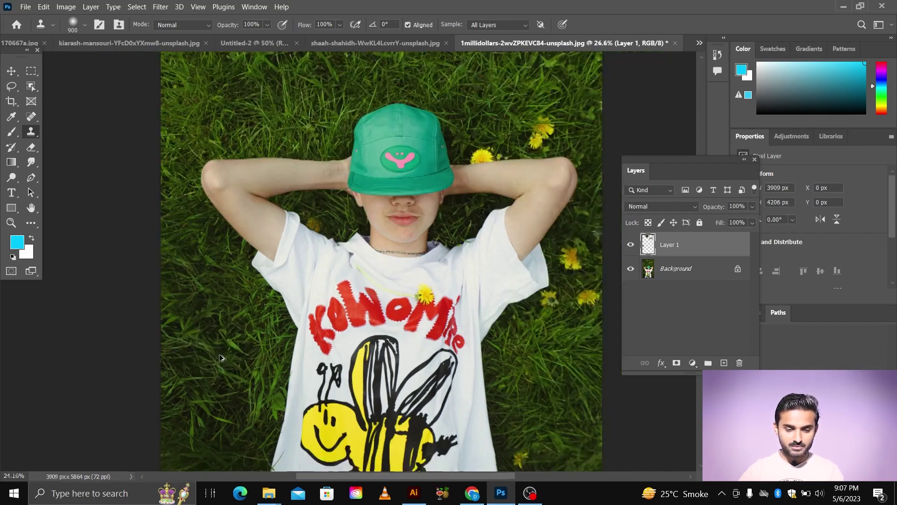
scroll(237, 356, down, 1)
alt+scroll(436, 436, up, 5)
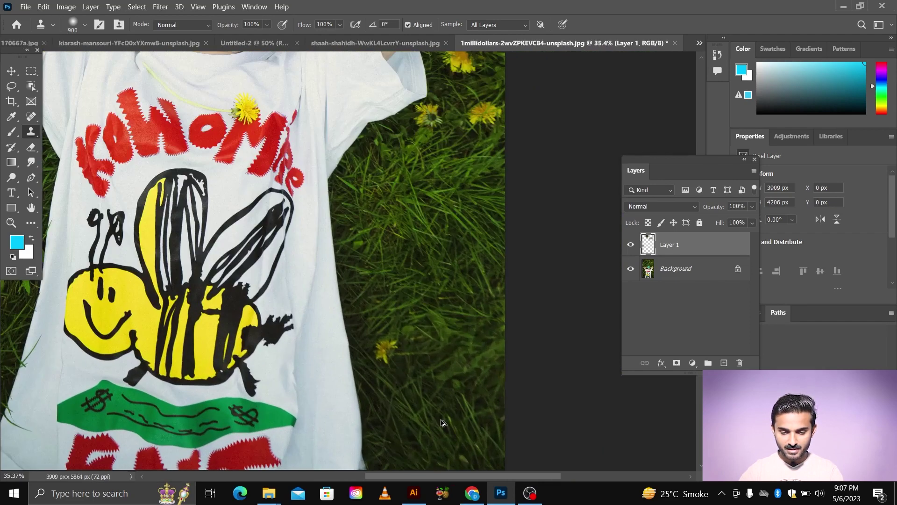
key(bracketleft)
key(bracketleft)
key(bracketleft)
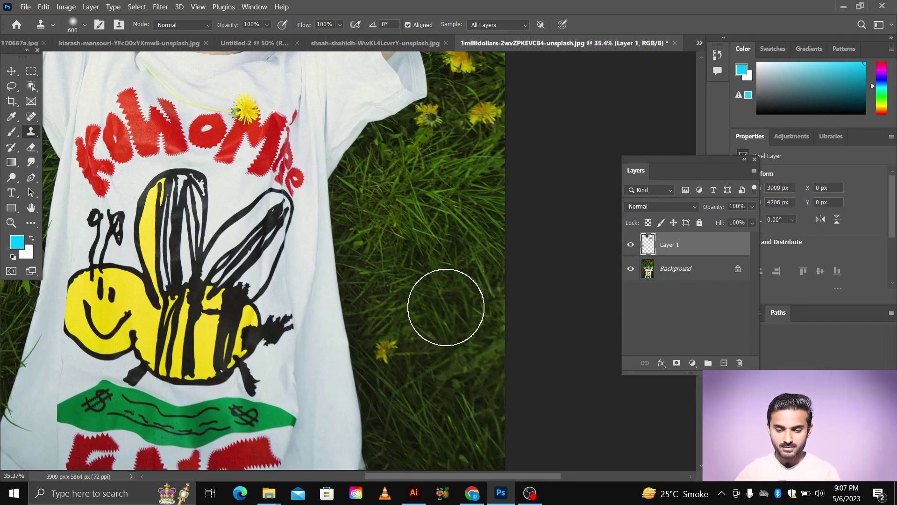
alt+click(436, 269)
drag(405, 315, 391, 352)
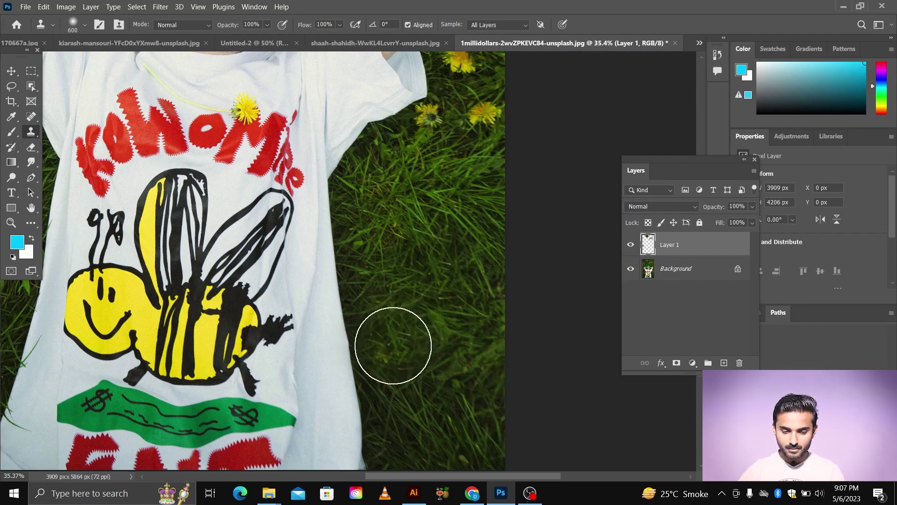
click(392, 353)
alt+scroll(406, 367, down, 5)
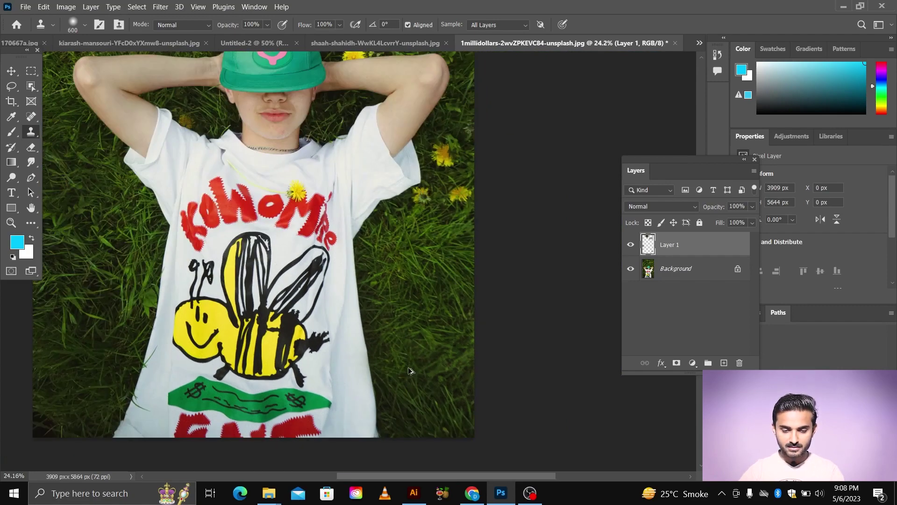
scroll(410, 369, down, 1)
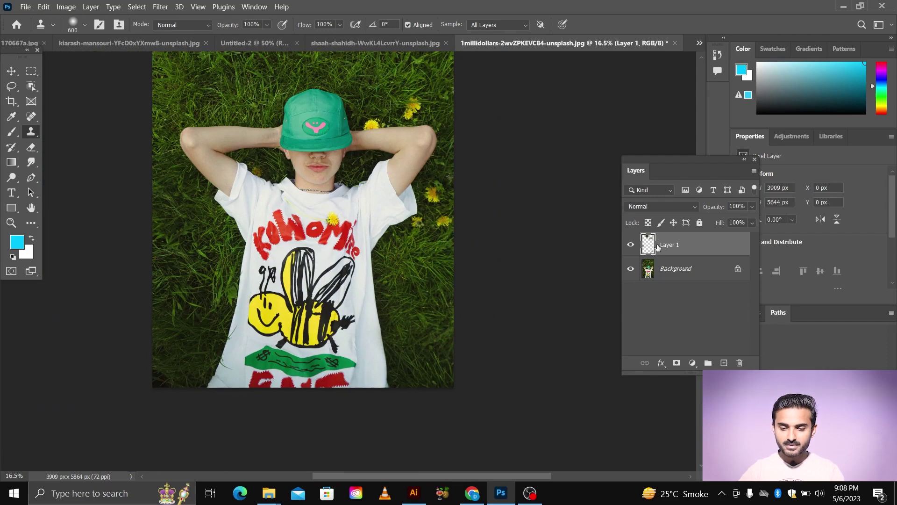
Step: Hide the Background layer and thicken the top, middle and right cloned grass patches
click(631, 268)
scroll(648, 255, up, 1)
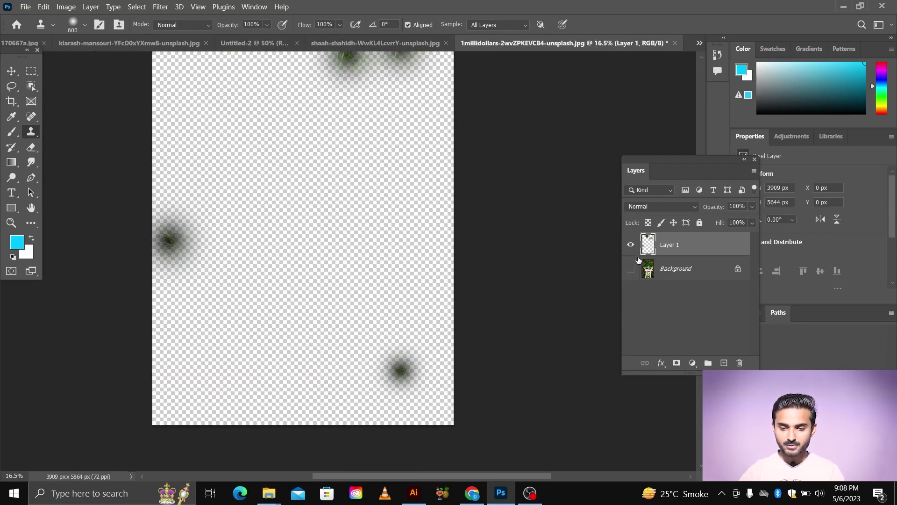
scroll(640, 260, up, 1)
scroll(638, 266, up, 1)
scroll(638, 270, up, 1)
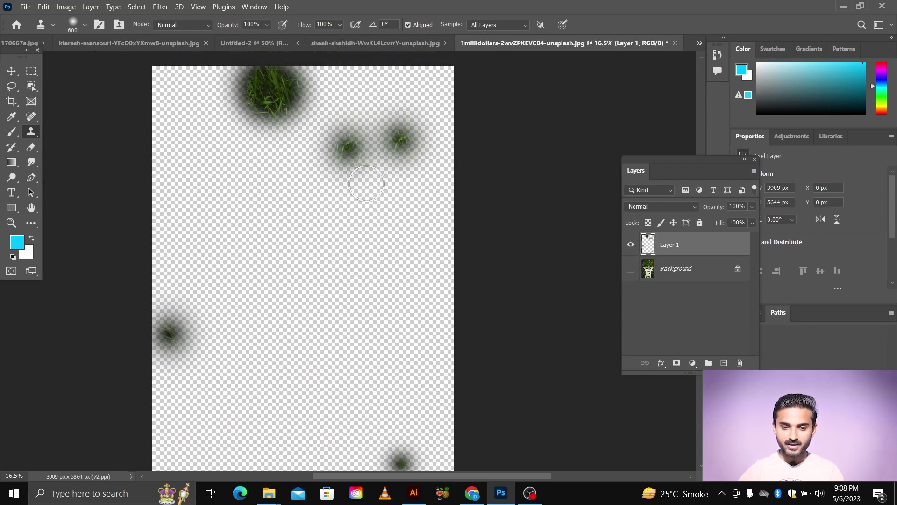
click(270, 96)
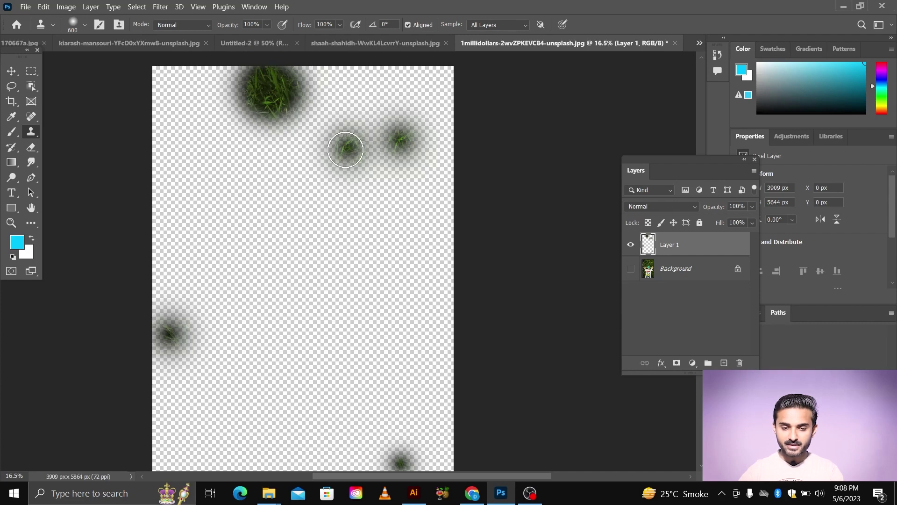
click(345, 149)
click(400, 139)
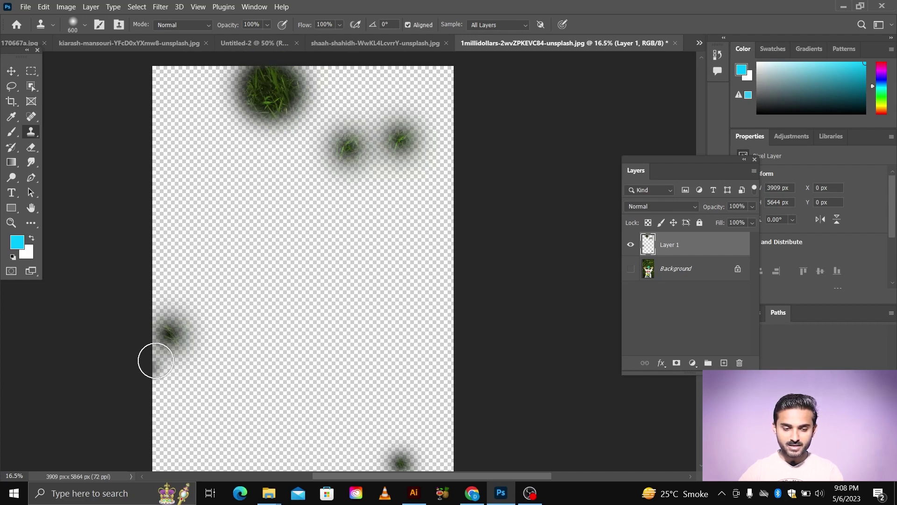
Step: Make the Background layer visible again
scroll(322, 342, down, 1)
scroll(411, 417, down, 3)
scroll(407, 415, down, 2)
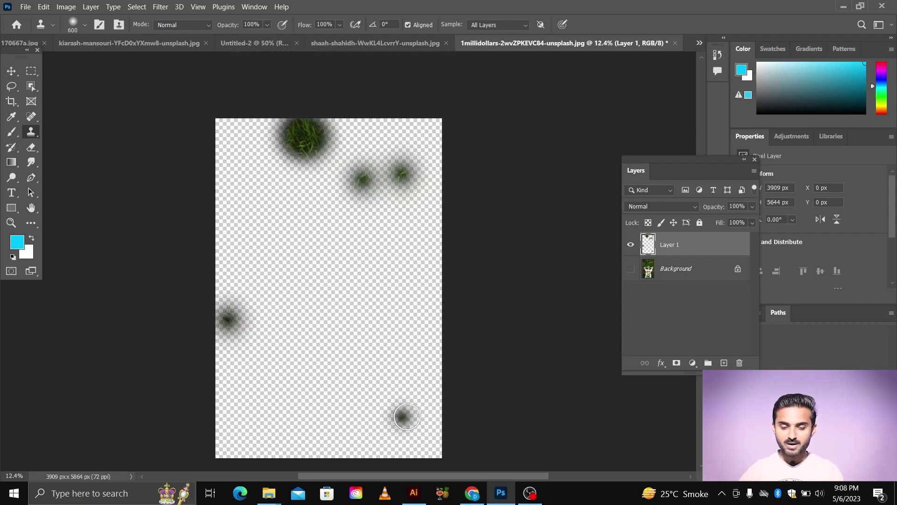
click(630, 269)
double_click(631, 276)
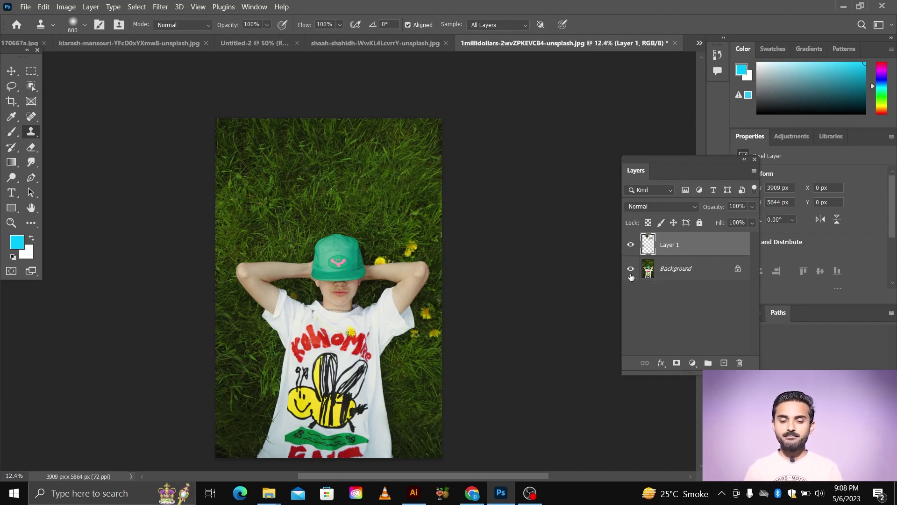
Step: Reselect Clone Stamp, sample clean grass, and cover the stray dandelions right of the cap
key(v)
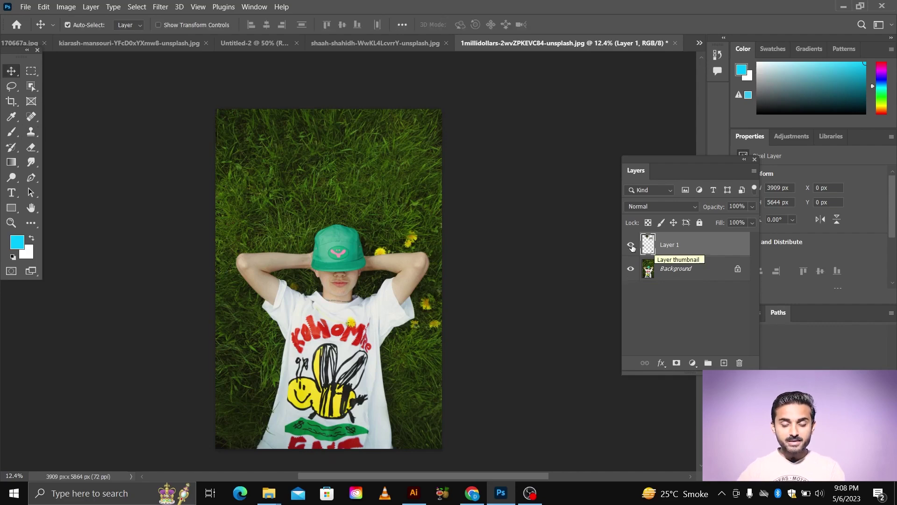
click(31, 132)
scroll(392, 215, up, 2)
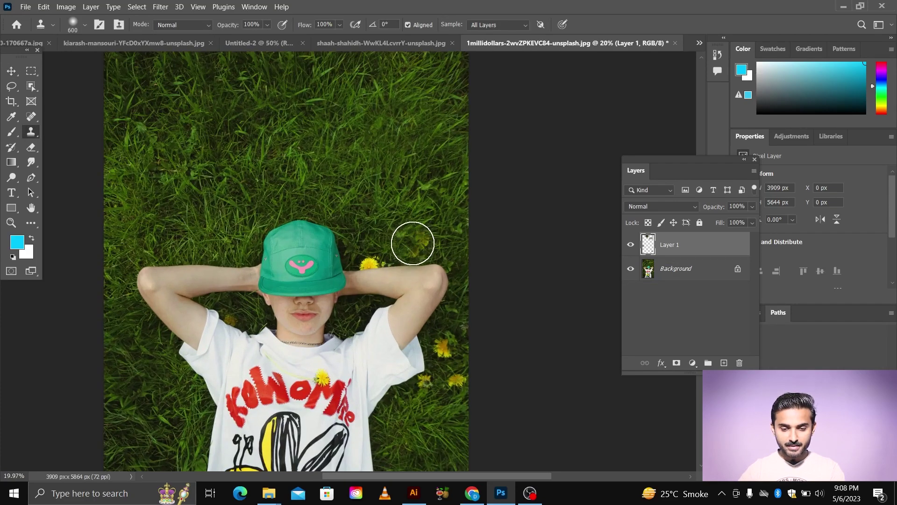
click(413, 243)
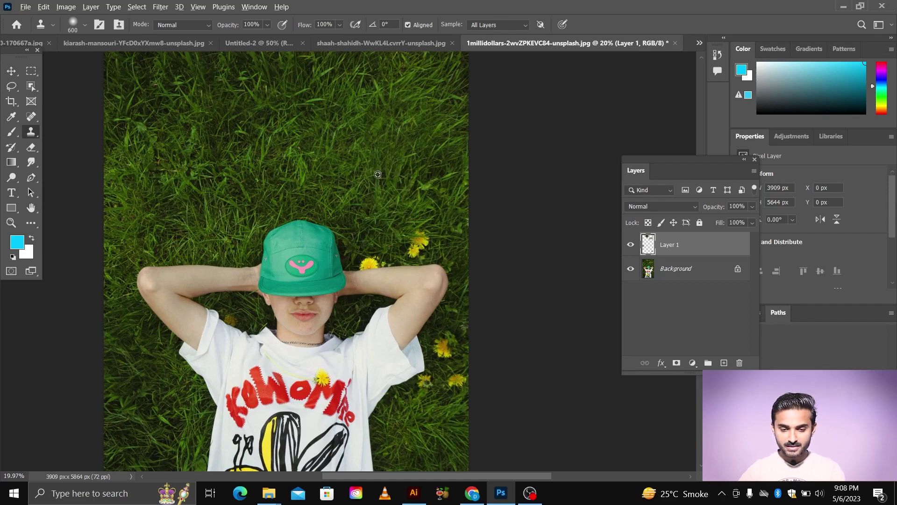
alt+click(378, 174)
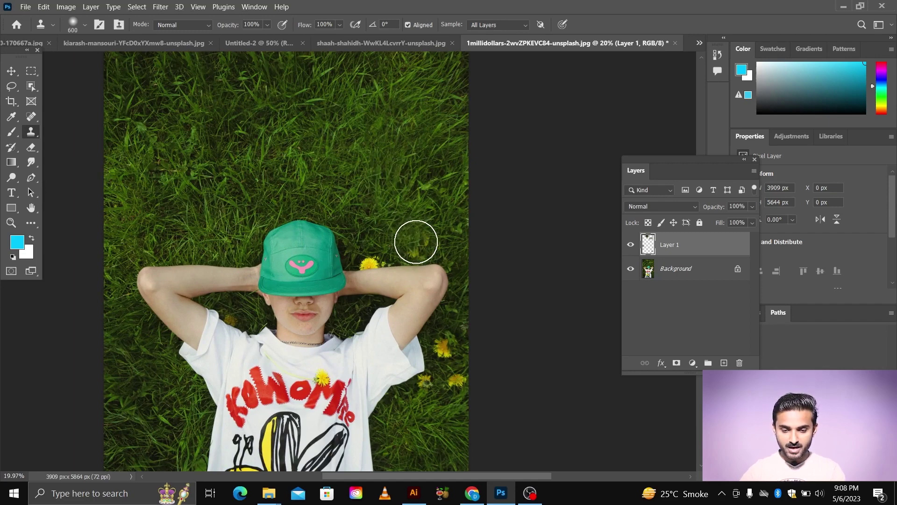
click(416, 242)
drag(416, 242, 436, 210)
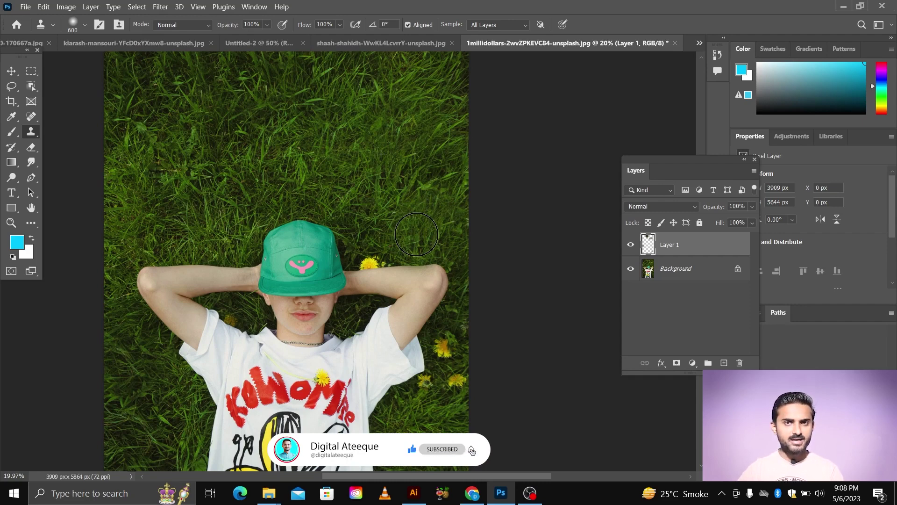
Step: Touch up the grass right of the cap and sample a new grass source
drag(417, 234, 421, 231)
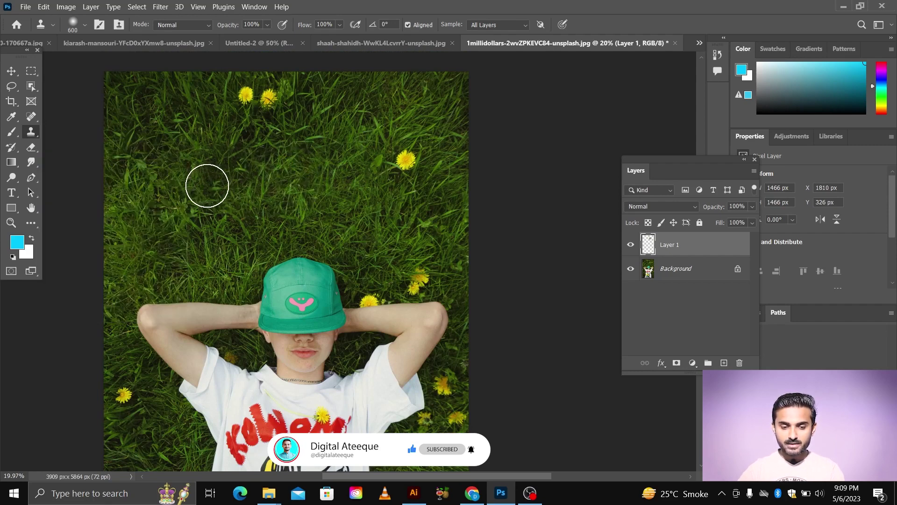
scroll(193, 184, up, 1)
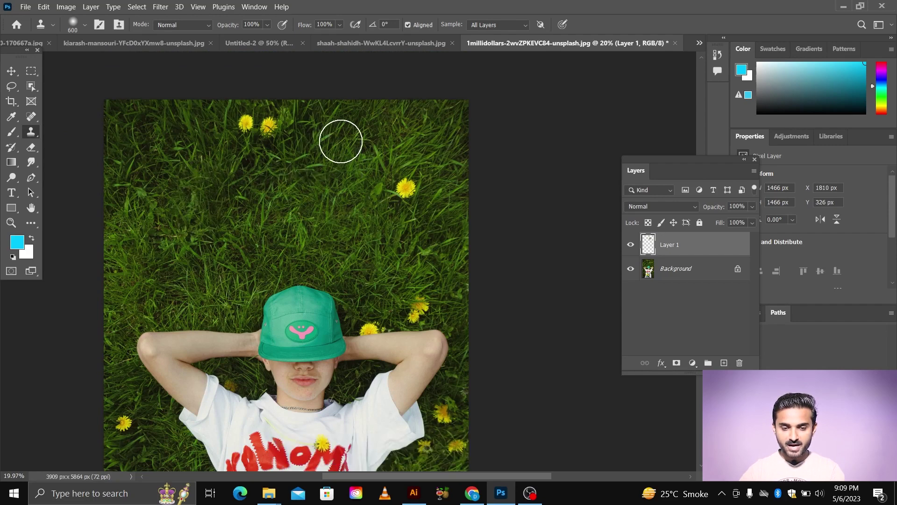
scroll(344, 141, up, 1)
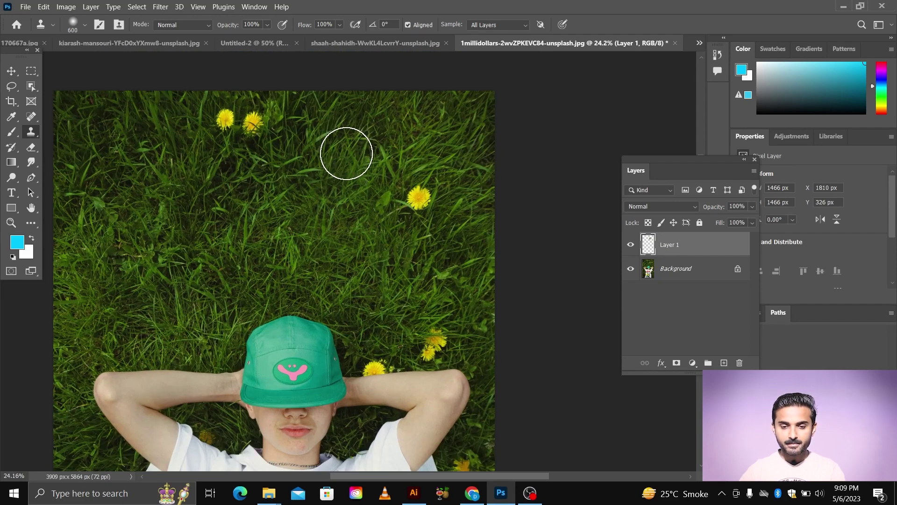
alt+click(346, 152)
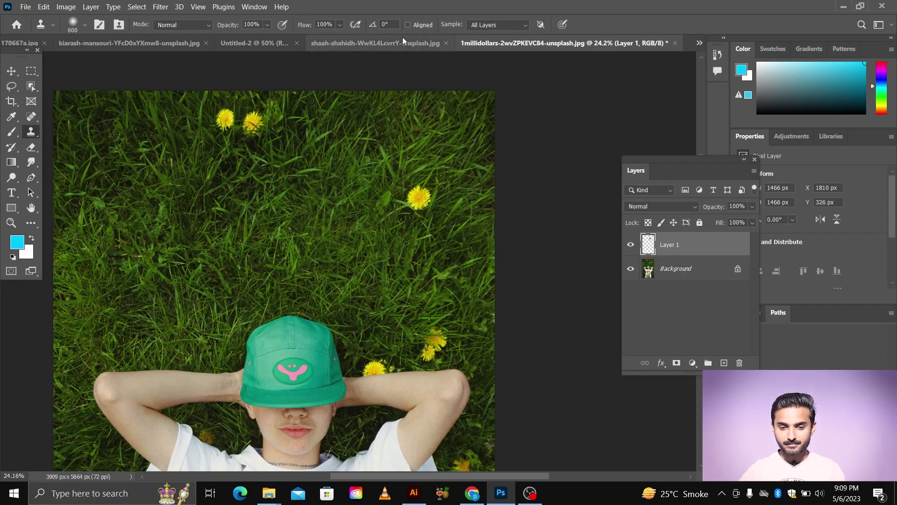
Step: Resample nearby grass, clone it into the upper lawn and over the top-left dandelion, then zoom out
alt+click(345, 152)
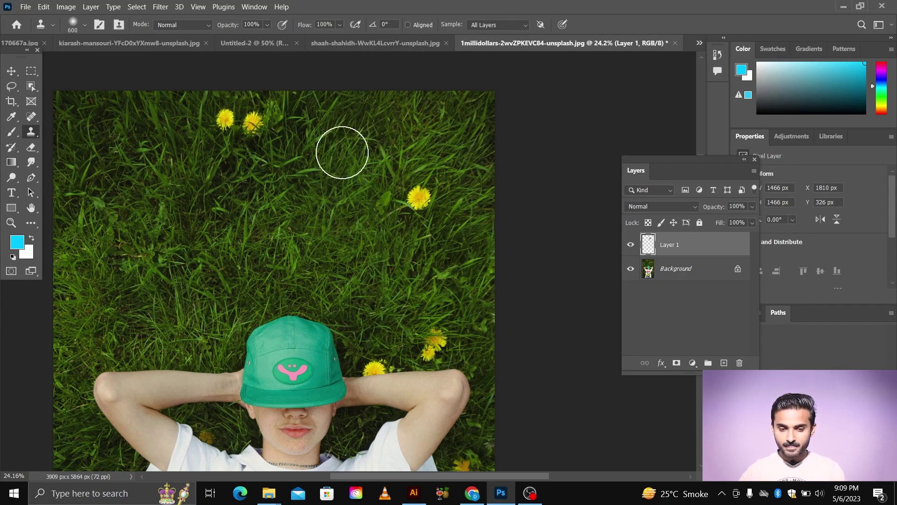
drag(341, 150, 416, 197)
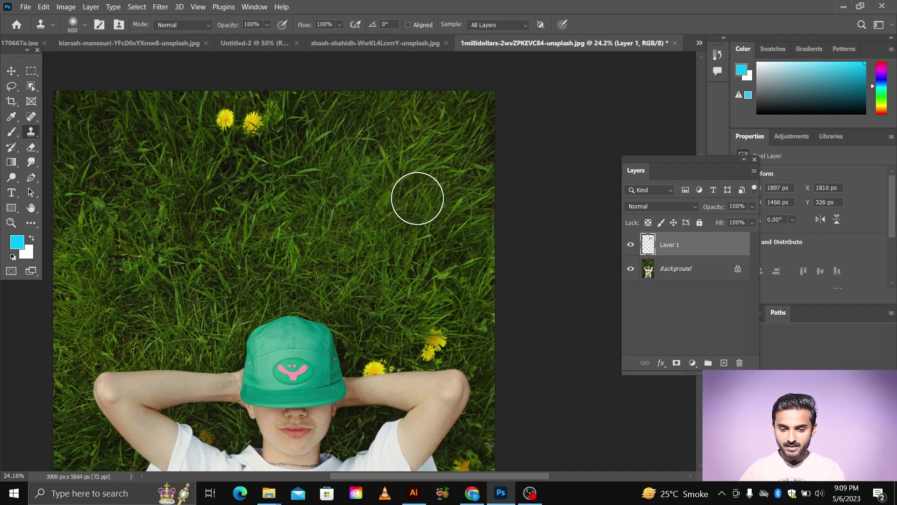
scroll(419, 207, down, 1)
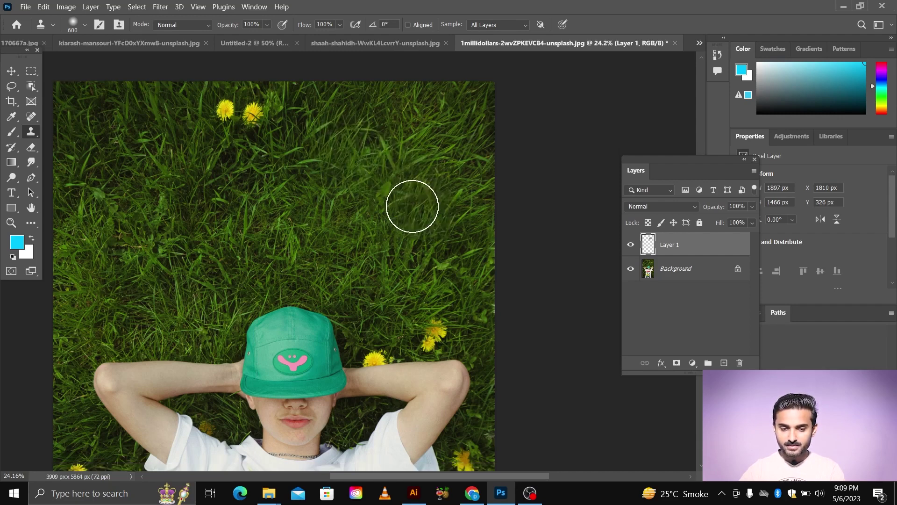
click(249, 114)
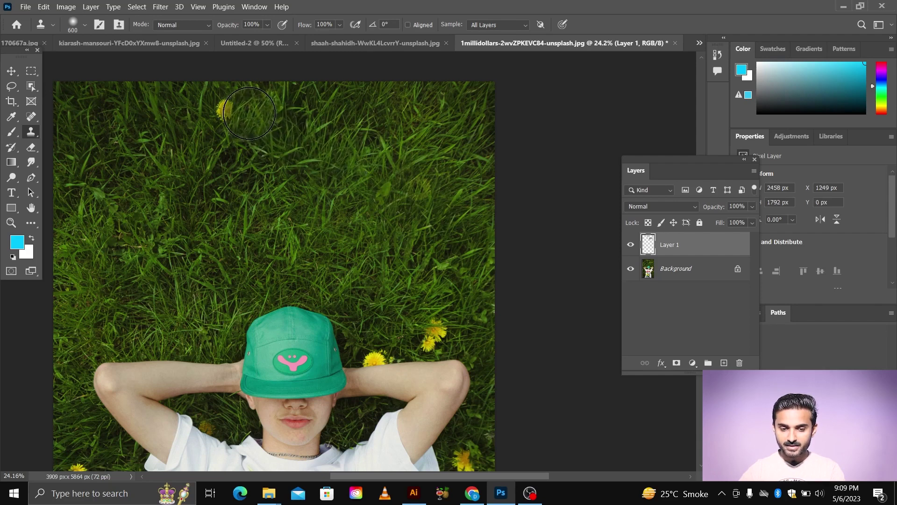
drag(230, 104, 225, 108)
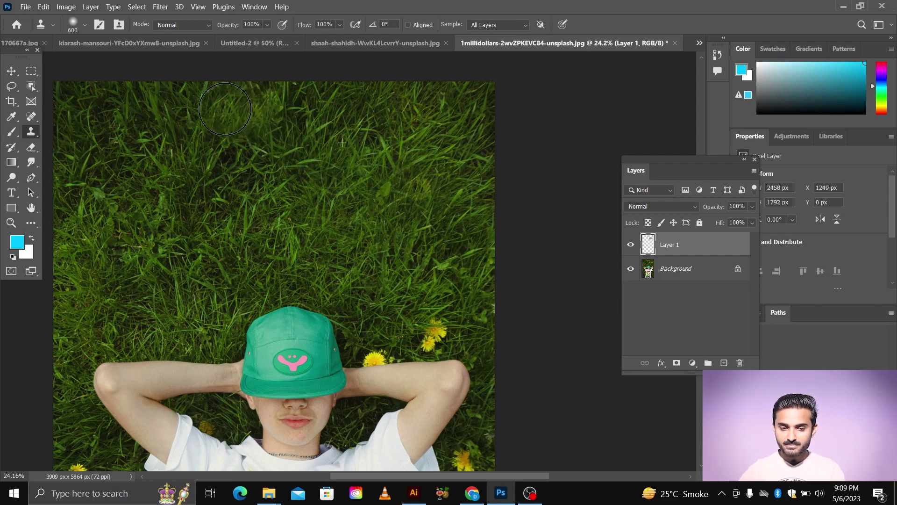
click(225, 108)
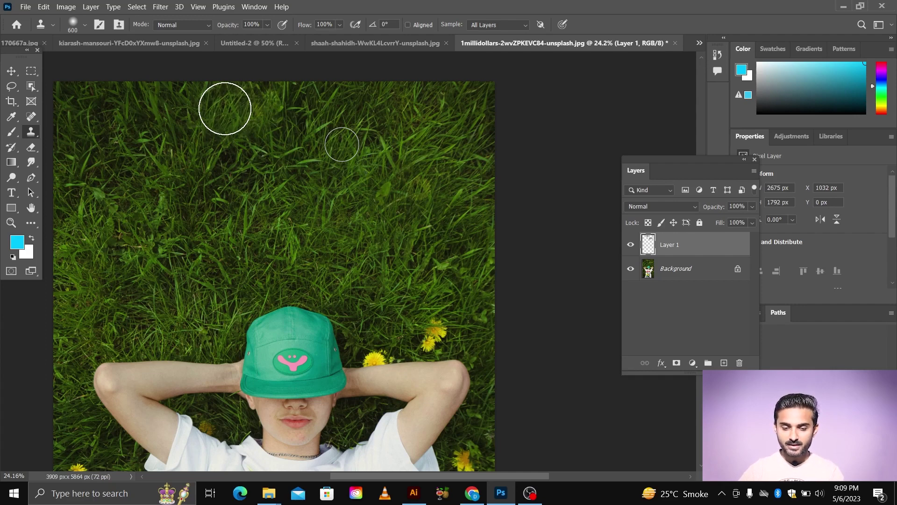
scroll(229, 110, down, 2)
scroll(236, 113, down, 2)
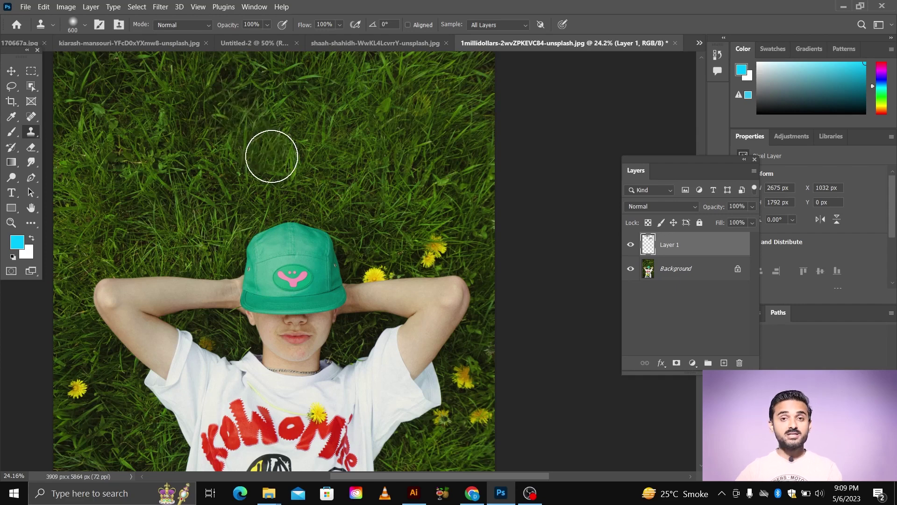
scroll(273, 159, down, 1)
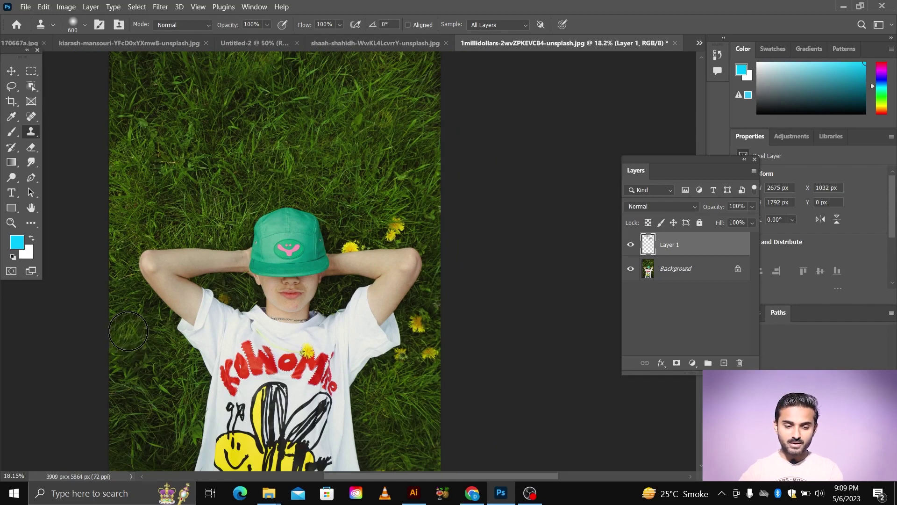
Step: Clone grass along the left and right edges, over dandelions near the arm, and beside the sleeve
click(128, 332)
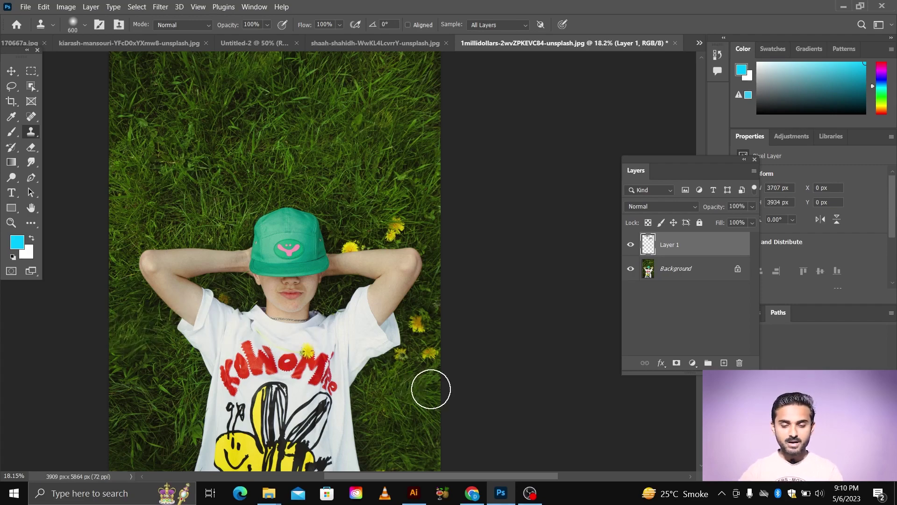
scroll(431, 384, up, 3)
click(432, 351)
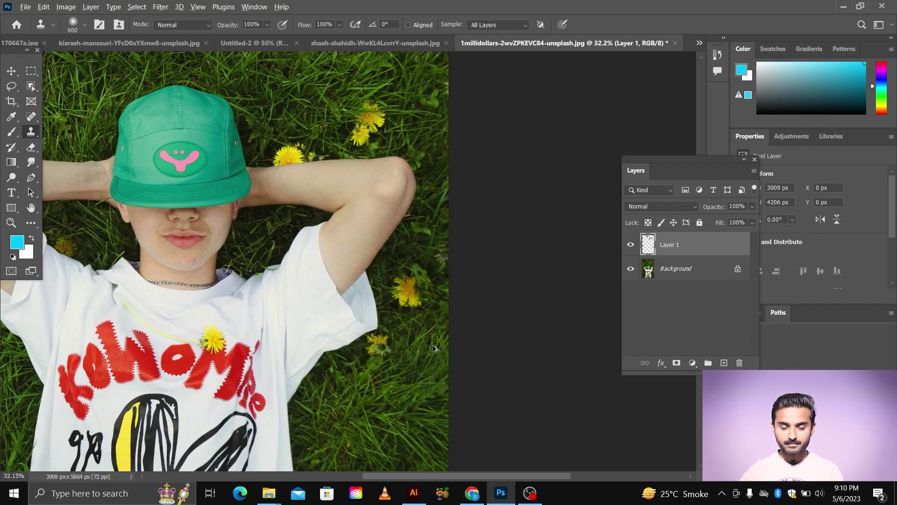
scroll(432, 348, down, 2)
scroll(433, 346, down, 1)
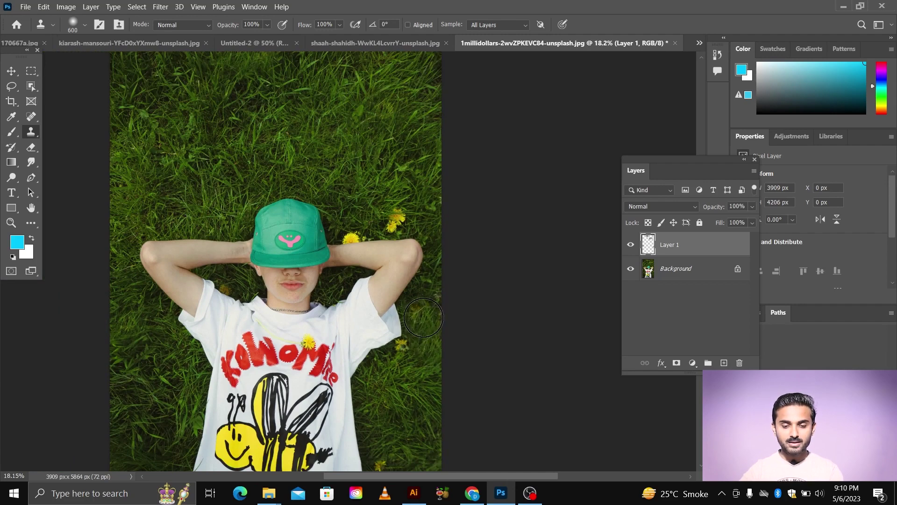
scroll(422, 314, up, 1)
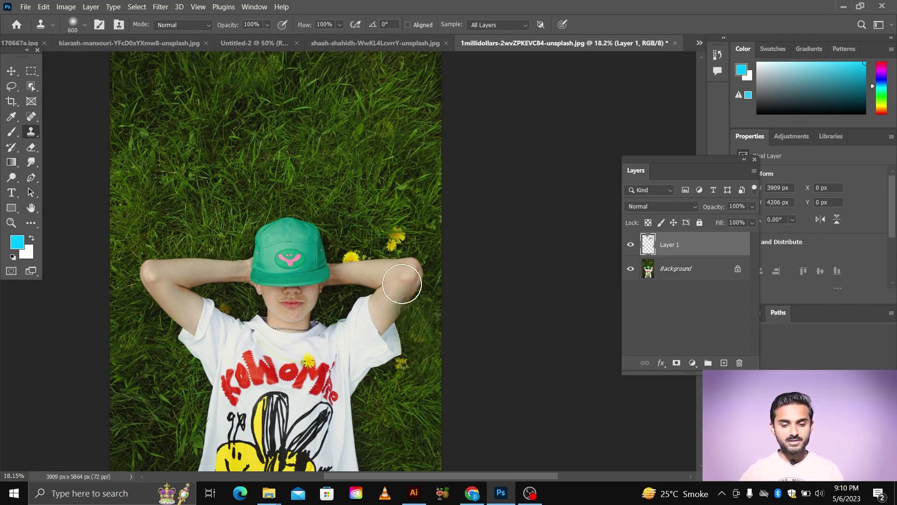
drag(394, 238, 396, 240)
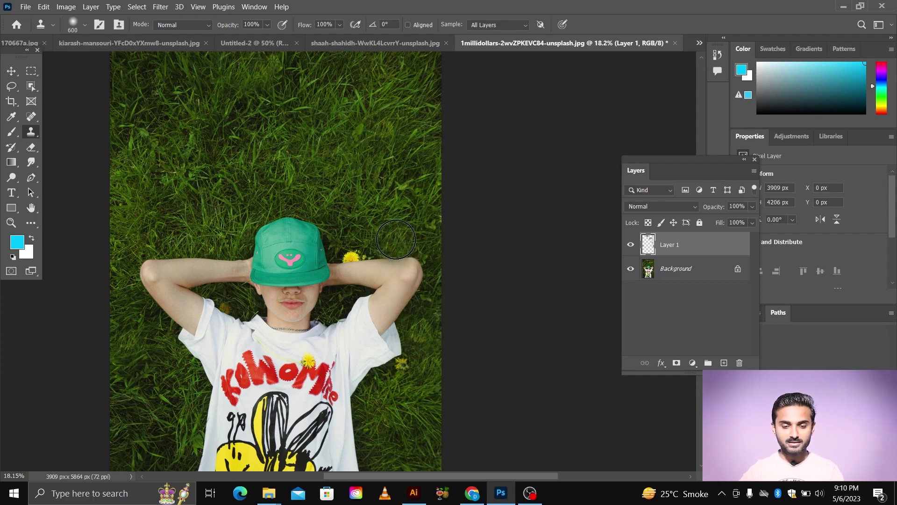
drag(367, 304, 404, 370)
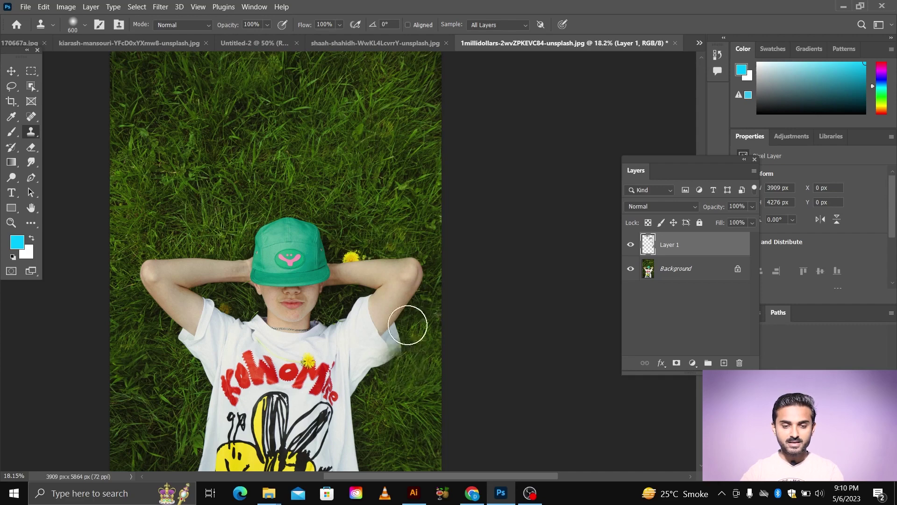
drag(409, 345, 418, 334)
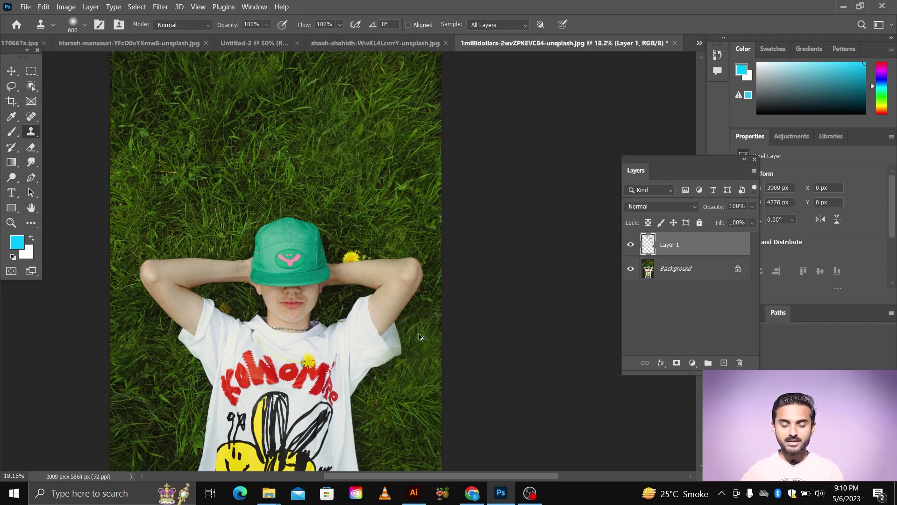
scroll(418, 333, down, 2)
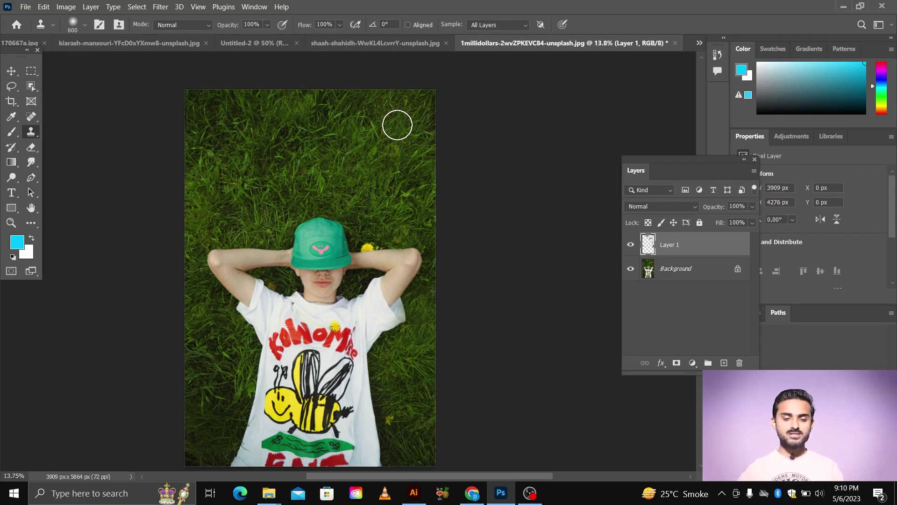
Step: Bring the aerial car photo from the free images folder into Photoshop
click(324, 44)
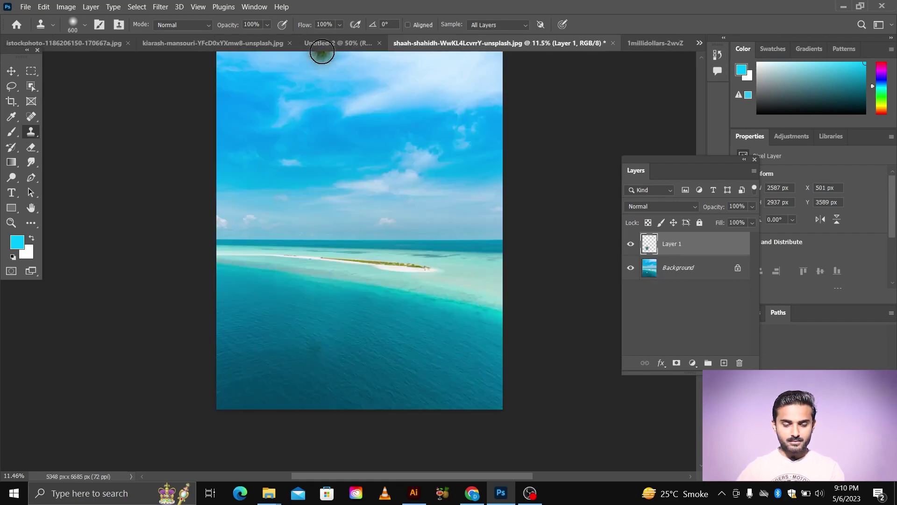
double_click(385, 30)
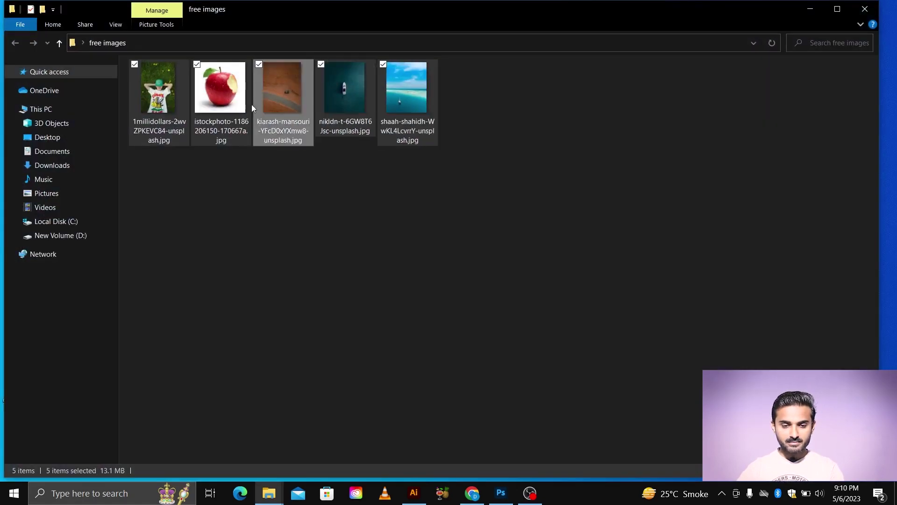
mouse_move(280, 84)
mouse_down()
mouse_move(464, 469)
mouse_move(610, 18)
mouse_up()
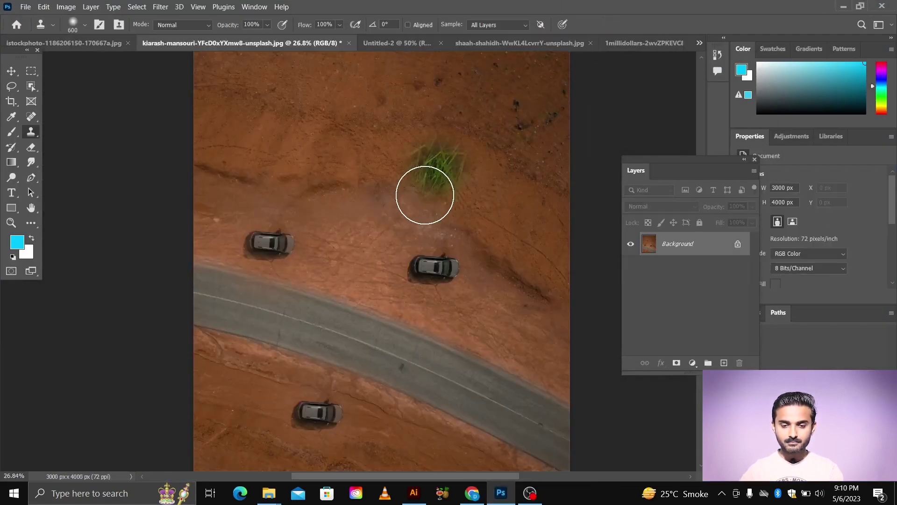
Step: Sample the right car and stamp a copy between the top cars, undoing one stamped on the road
click(11, 70)
scroll(459, 241, up, 3)
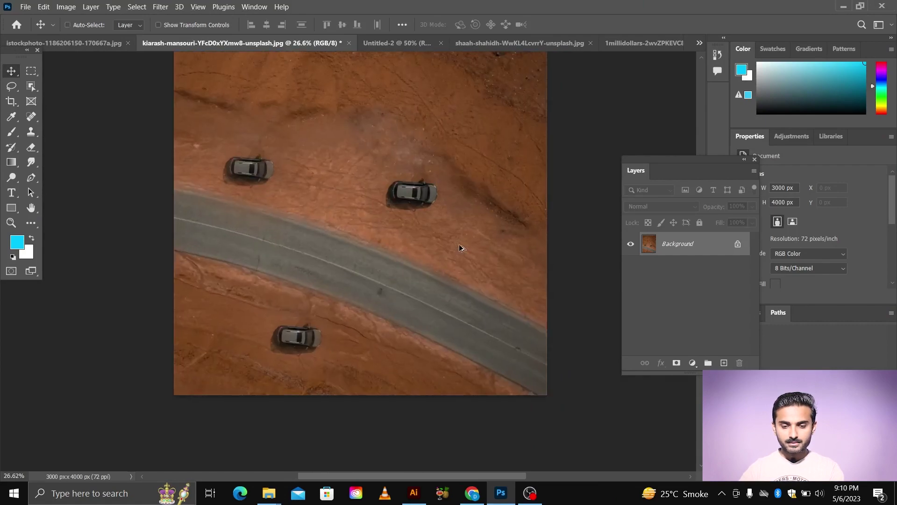
scroll(452, 239, up, 1)
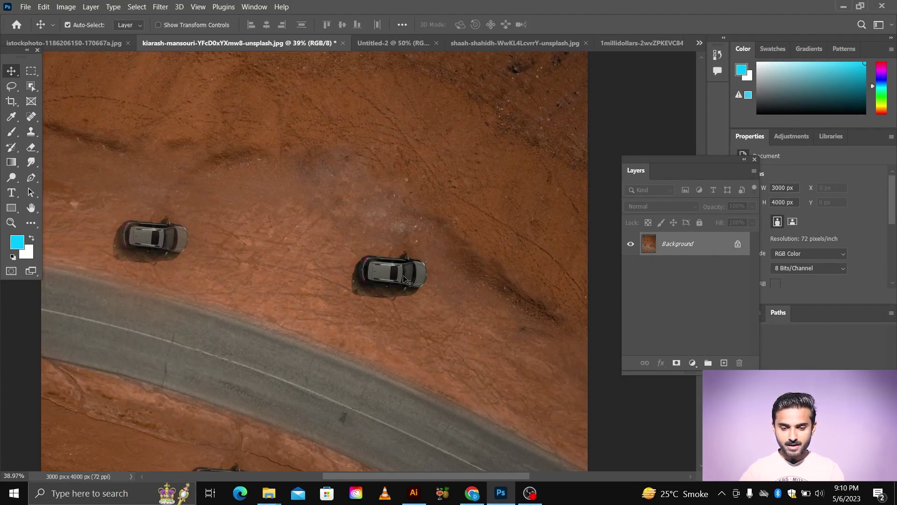
scroll(405, 279, down, 2)
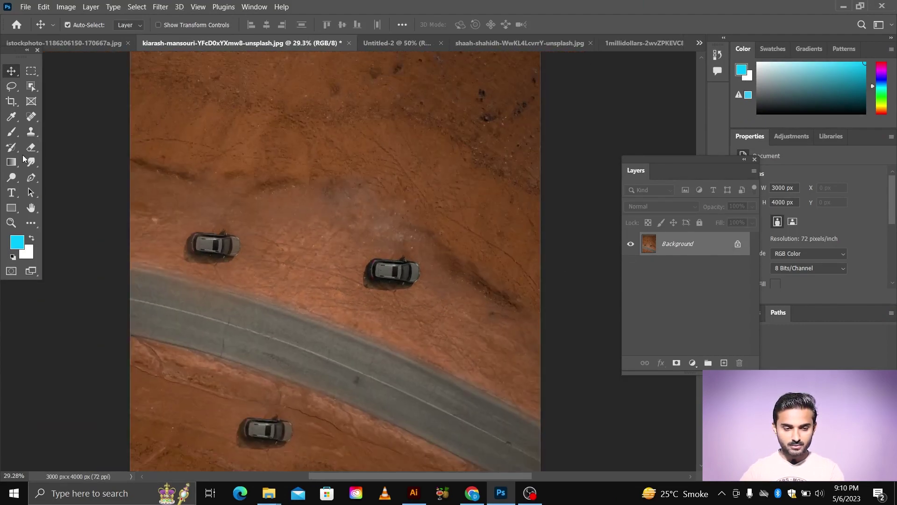
click(31, 132)
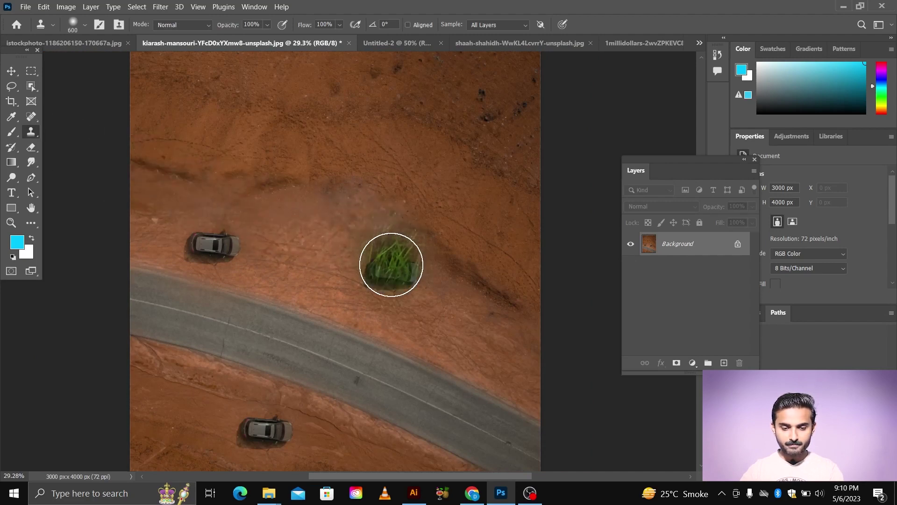
alt+click(391, 269)
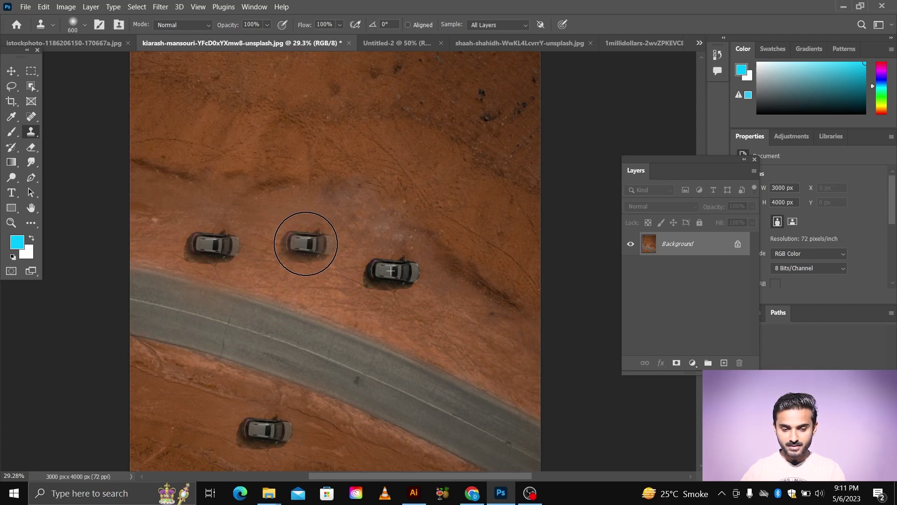
click(306, 244)
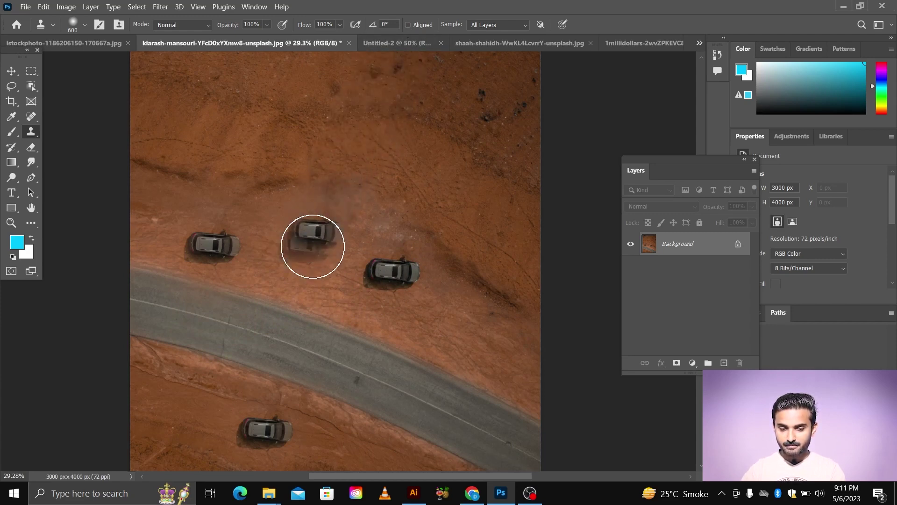
click(311, 257)
scroll(314, 260, down, 5)
key(ctrl+z)
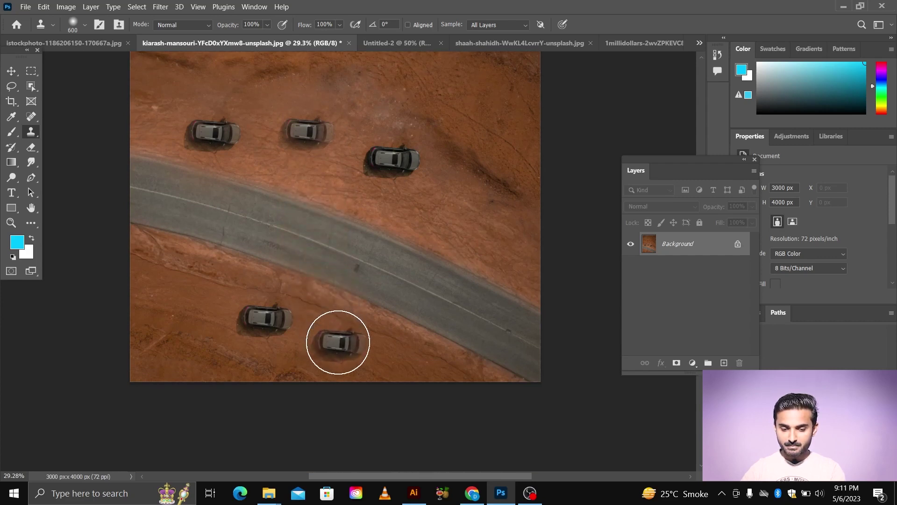
Step: Stamp more car copies beside the lower car, in the lower-left dirt, and right of the road
click(337, 342)
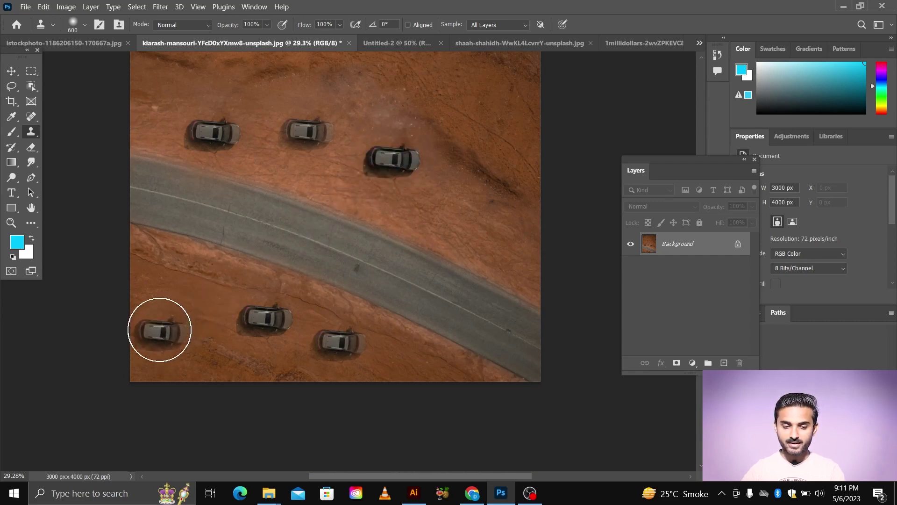
click(174, 302)
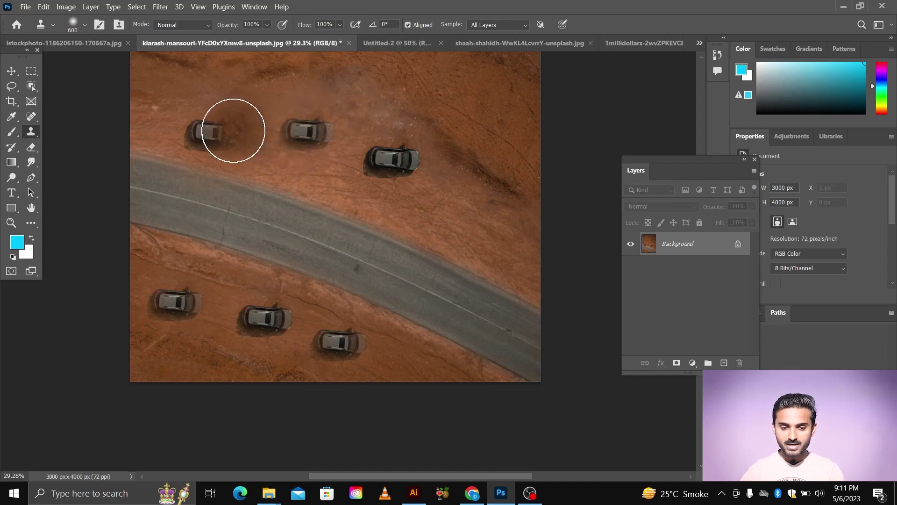
alt+click(396, 158)
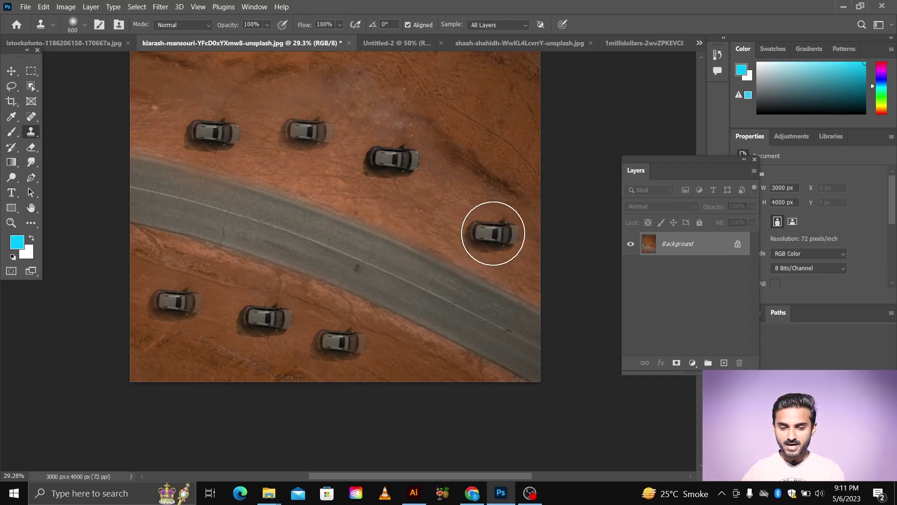
click(493, 233)
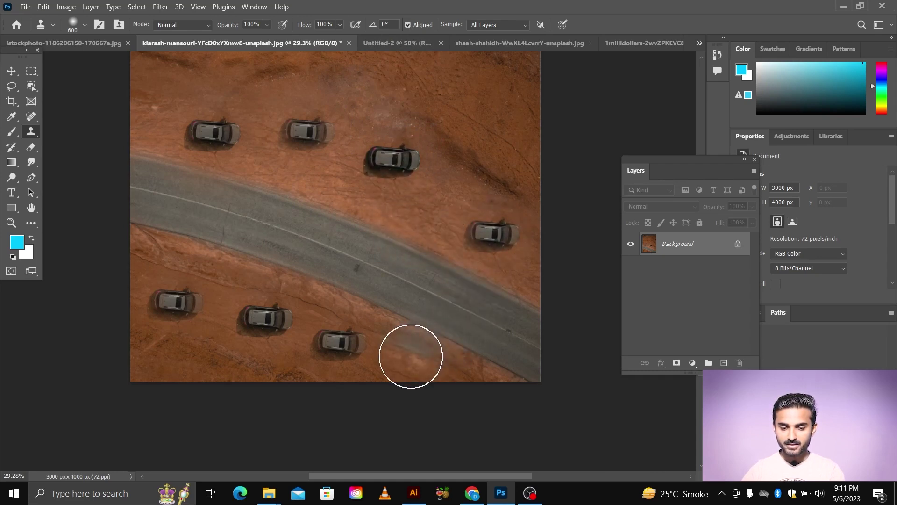
Step: Clone road asphalt along the road's lower edge to extend it
drag(411, 356, 407, 340)
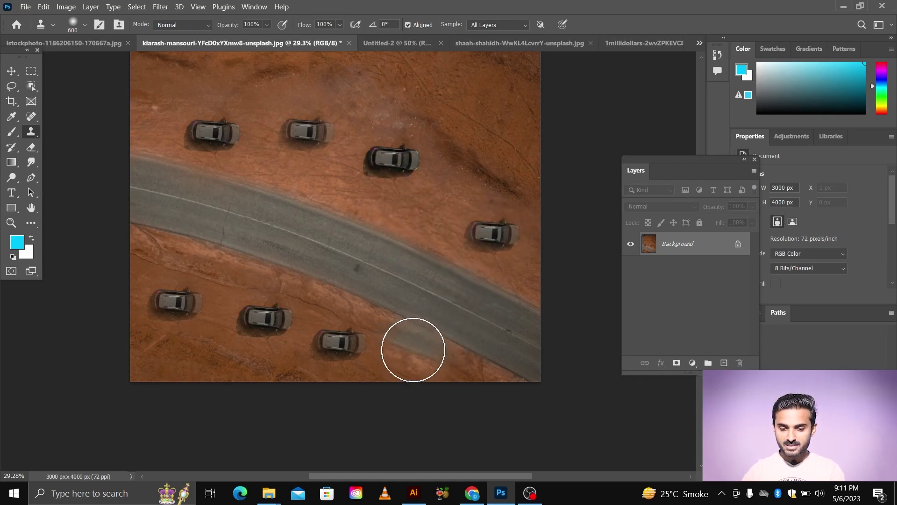
alt+click(310, 275)
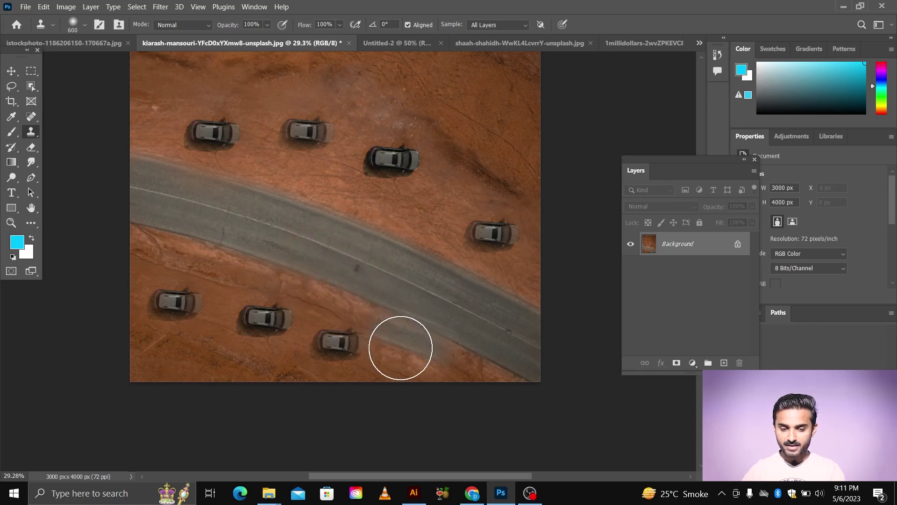
drag(399, 344, 410, 349)
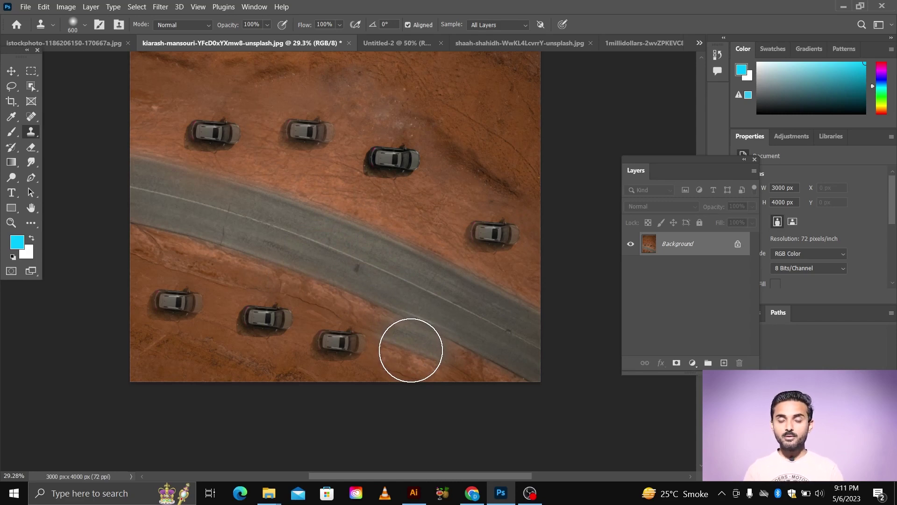
mouse_move(411, 350)
mouse_down()
mouse_move(437, 316)
mouse_move(431, 243)
mouse_up()
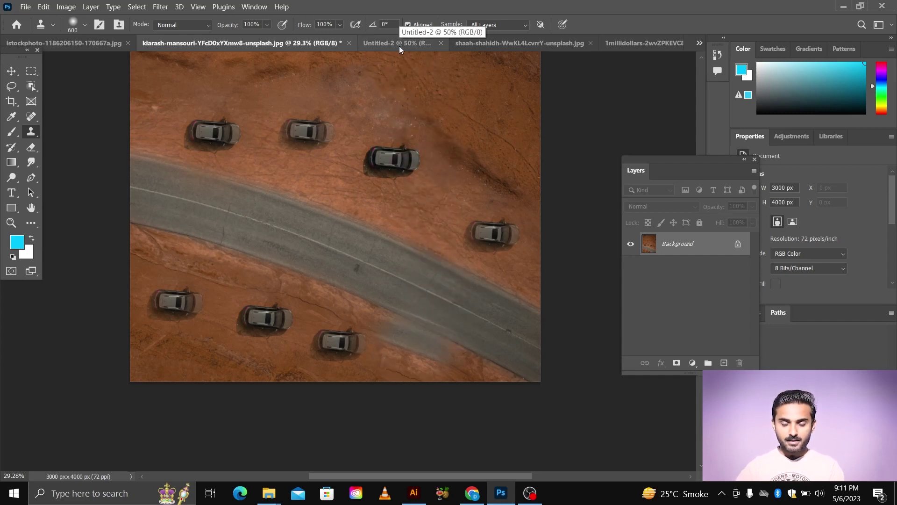
Step: Open the Clone Source panel, place it beside the canvas clear of Layers, and show Untitled-2
click(12, 71)
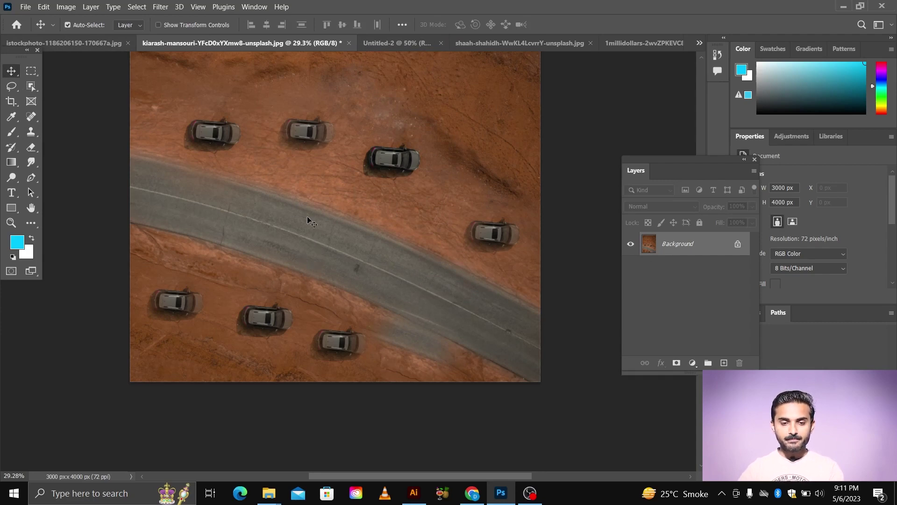
click(252, 8)
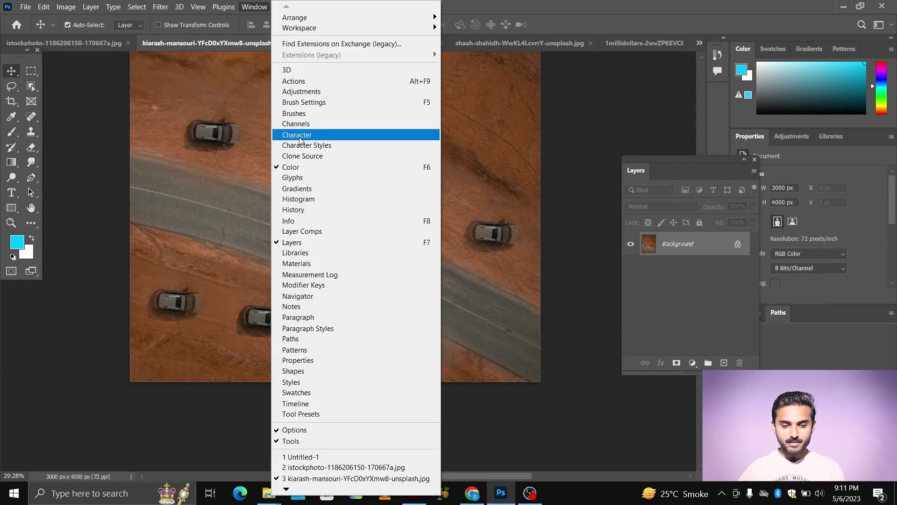
click(304, 157)
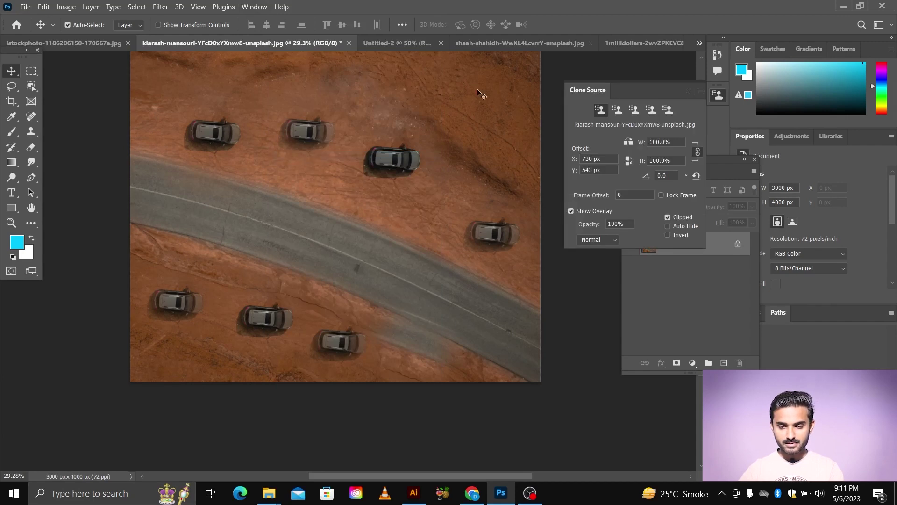
drag(595, 88, 495, 80)
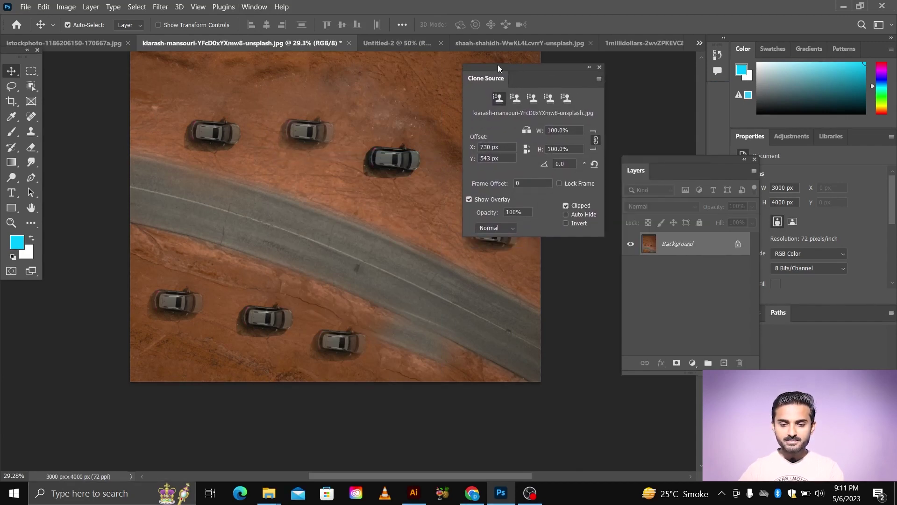
drag(498, 68, 504, 74)
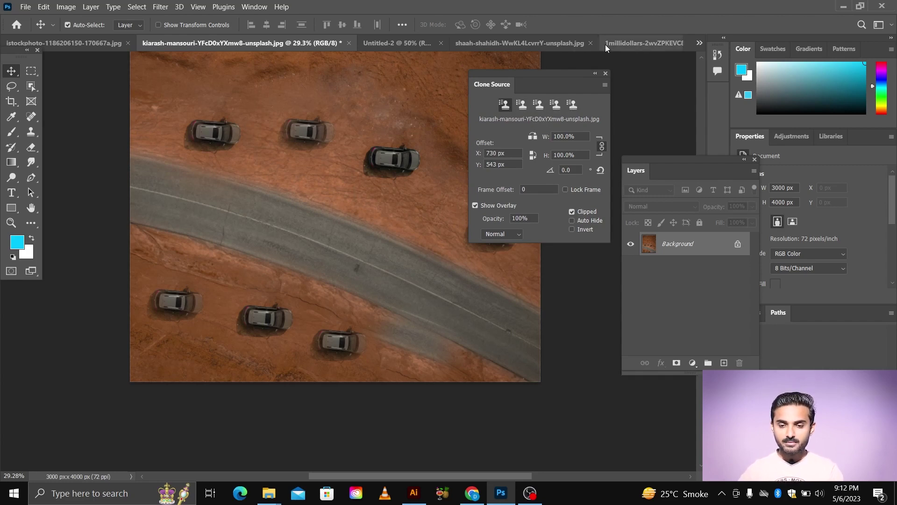
click(385, 44)
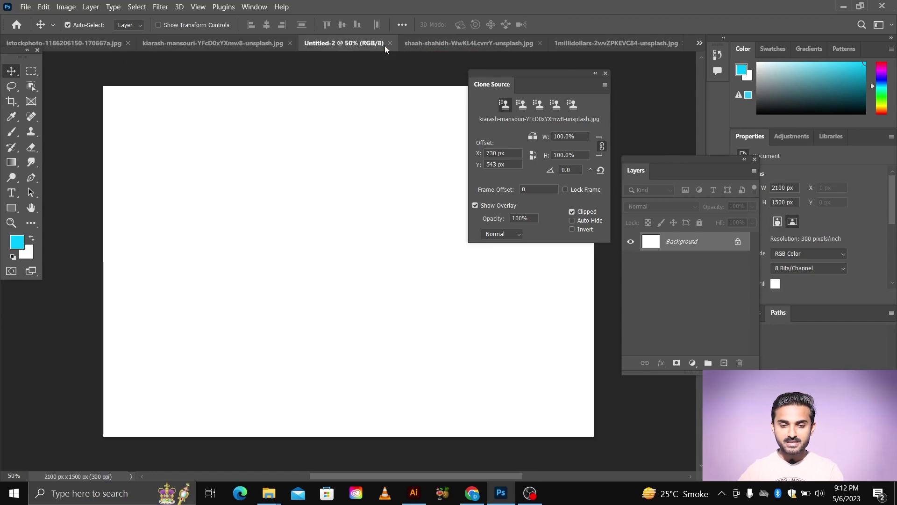
Step: In the boy-on-grass photo, delete Layer 1 and add a fresh empty layer above Background
click(503, 42)
click(640, 43)
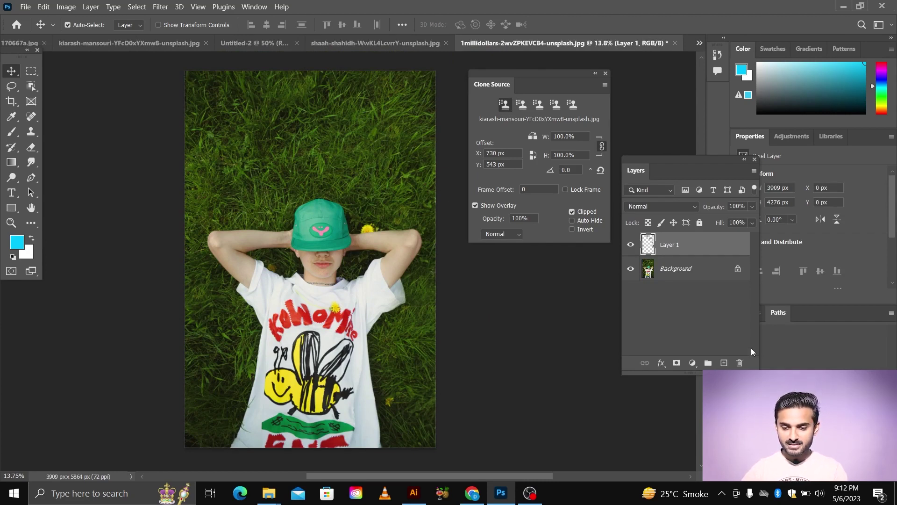
click(739, 363)
click(431, 194)
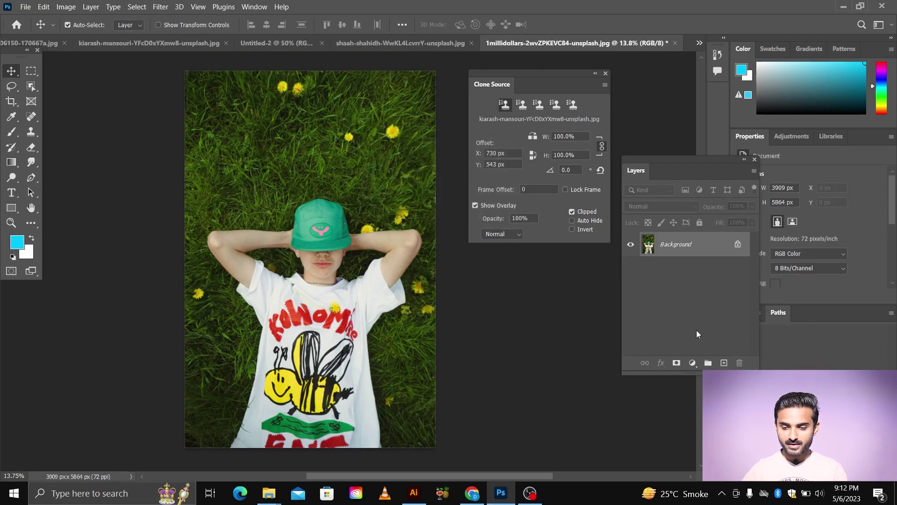
click(724, 363)
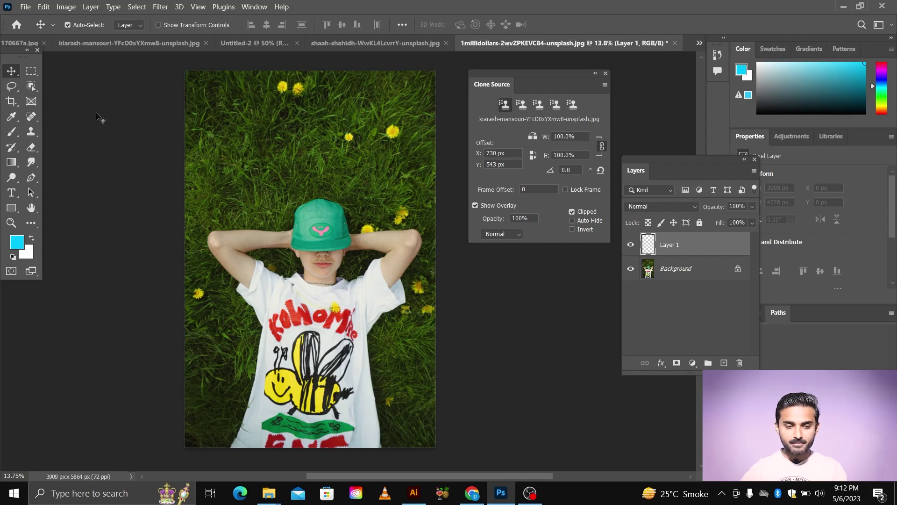
Step: Select Clone Stamp, sample a grass spot, and pick the second clone source slot
click(31, 131)
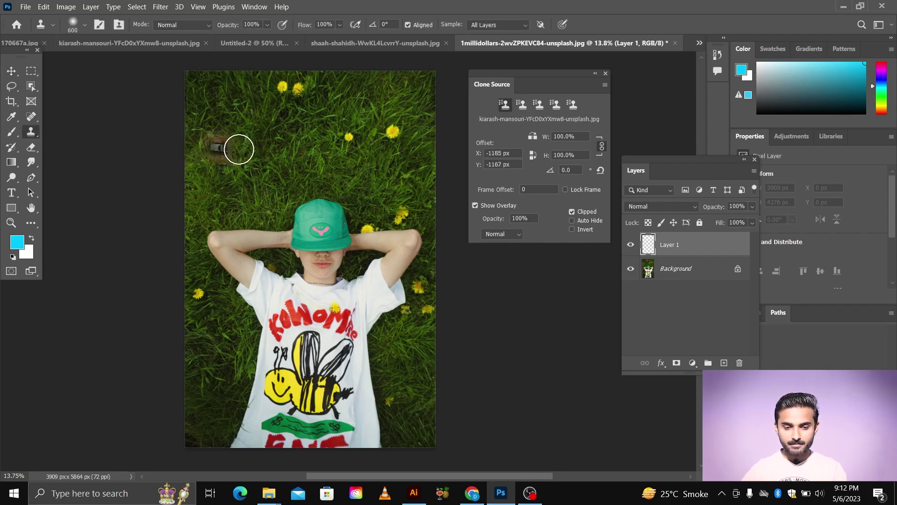
scroll(307, 157, up, 2)
scroll(307, 157, up, 2)
scroll(318, 163, up, 1)
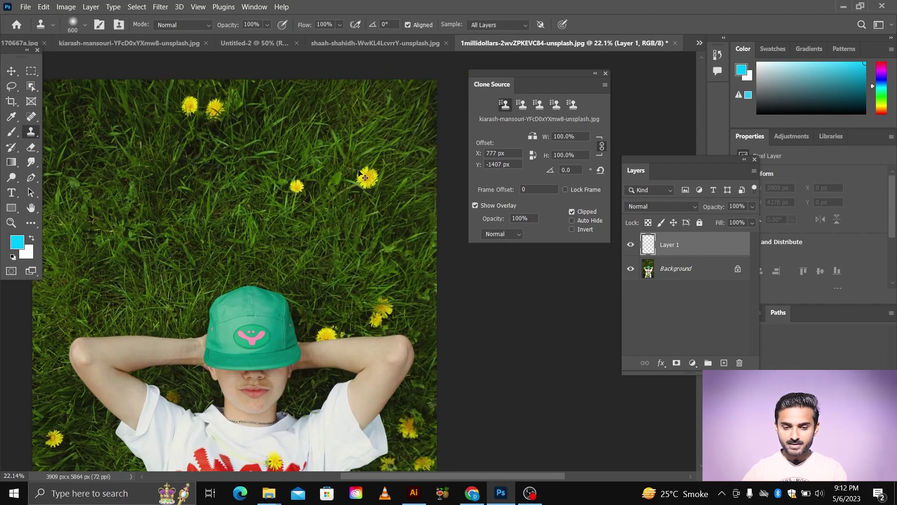
scroll(345, 179, up, 1)
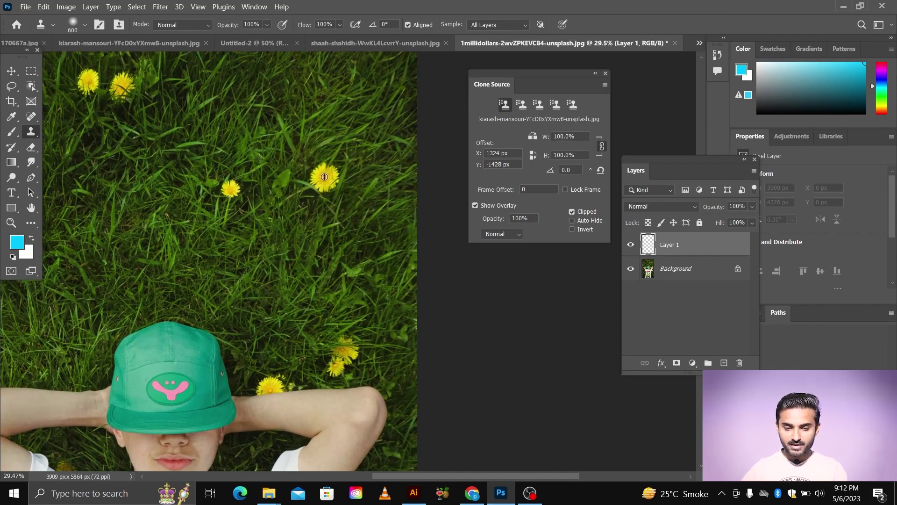
alt+click(324, 179)
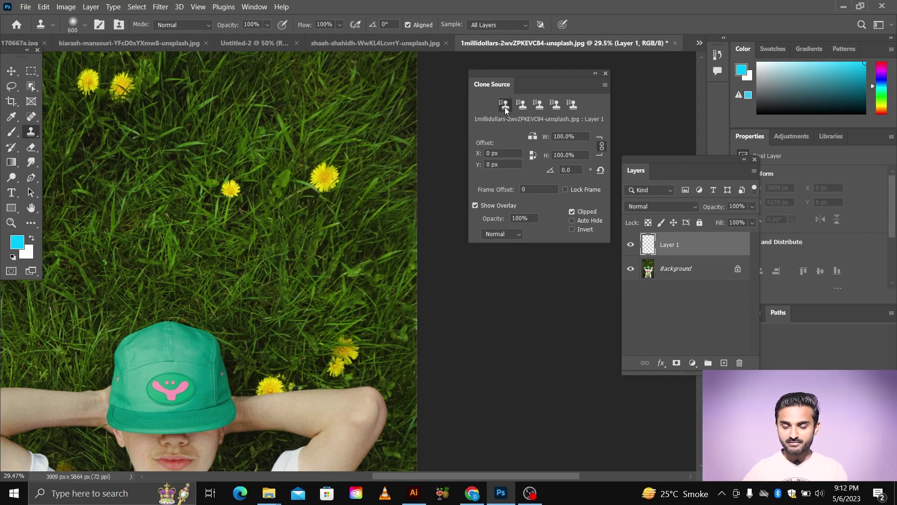
scroll(364, 177, down, 2)
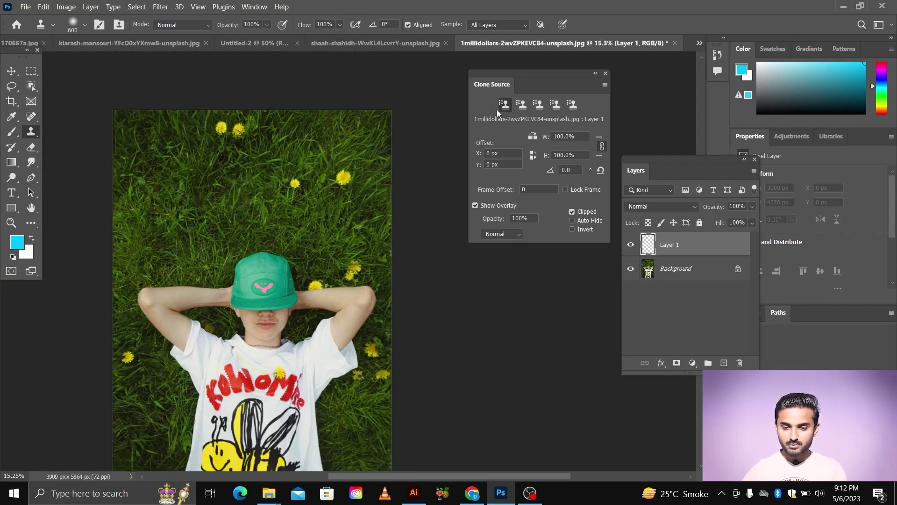
click(523, 105)
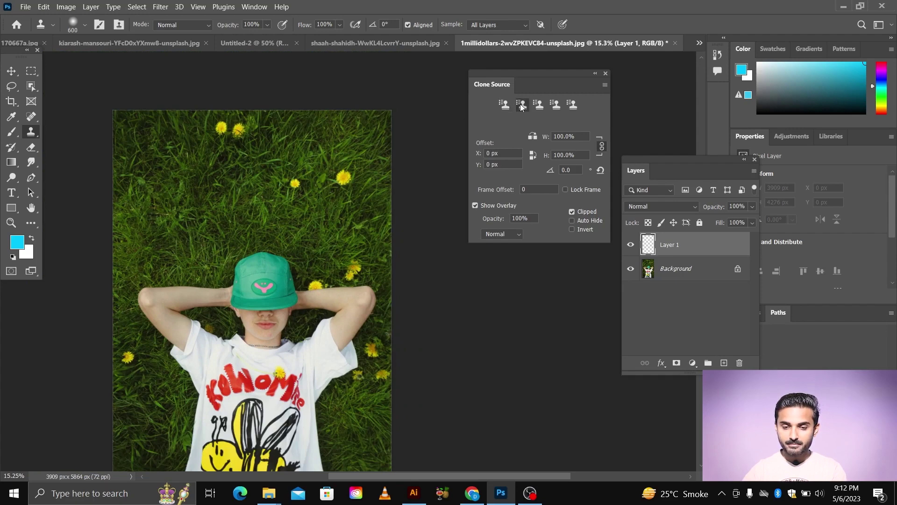
scroll(385, 186, down, 4)
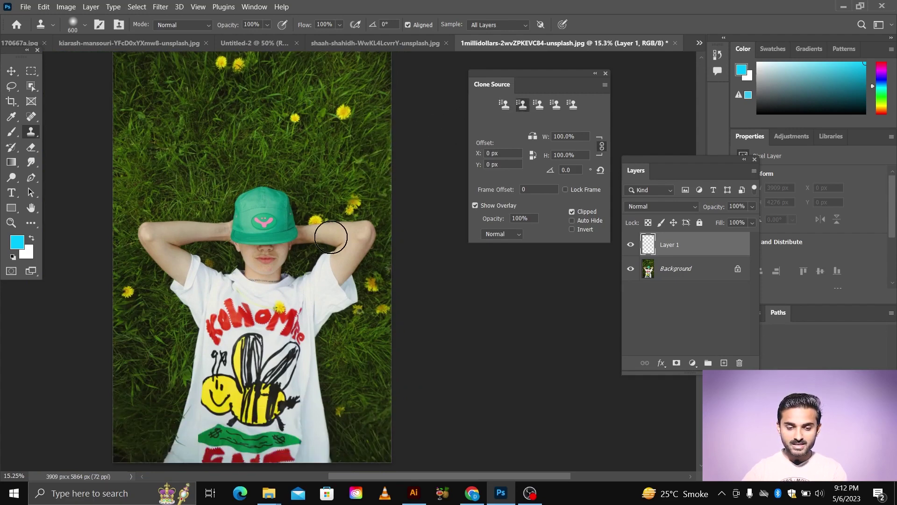
scroll(331, 237, down, 2)
scroll(257, 180, up, 5)
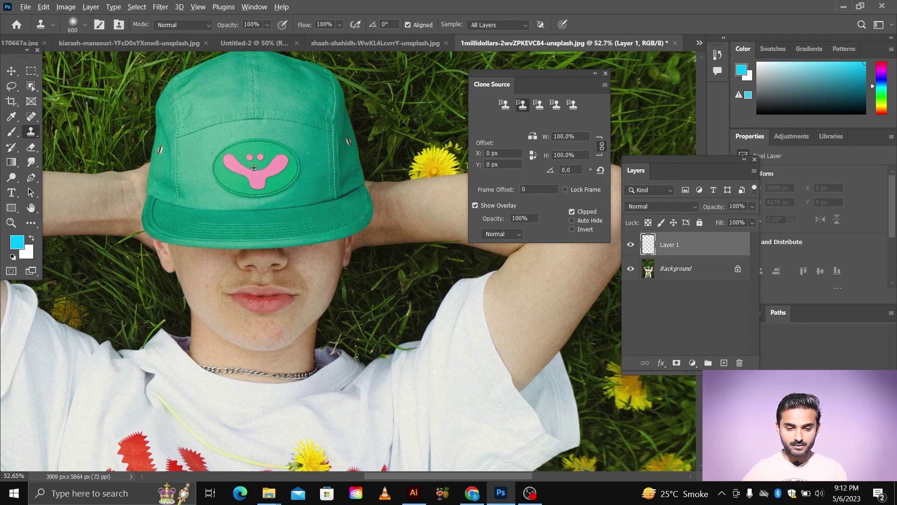
Step: Sample the cap's pink logo, then the white shirt fabric into the third clone source slot
alt+click(254, 167)
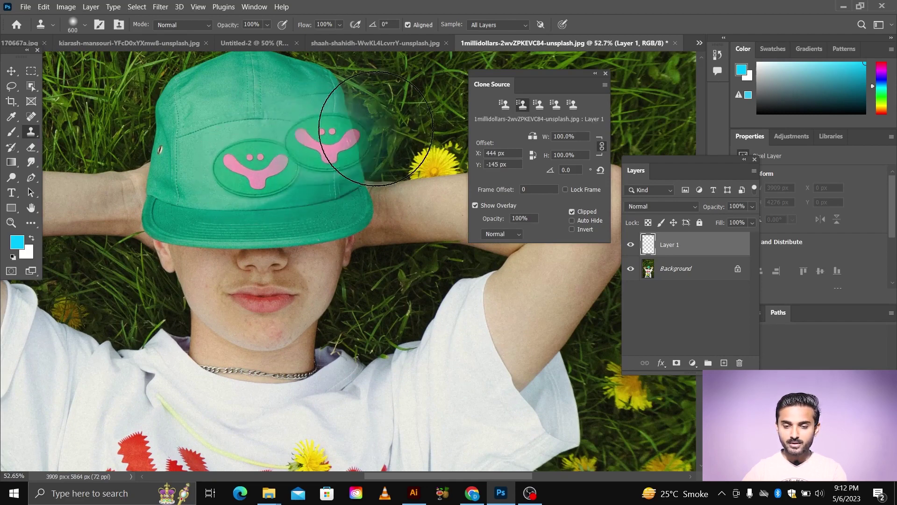
key(ctrl+minus)
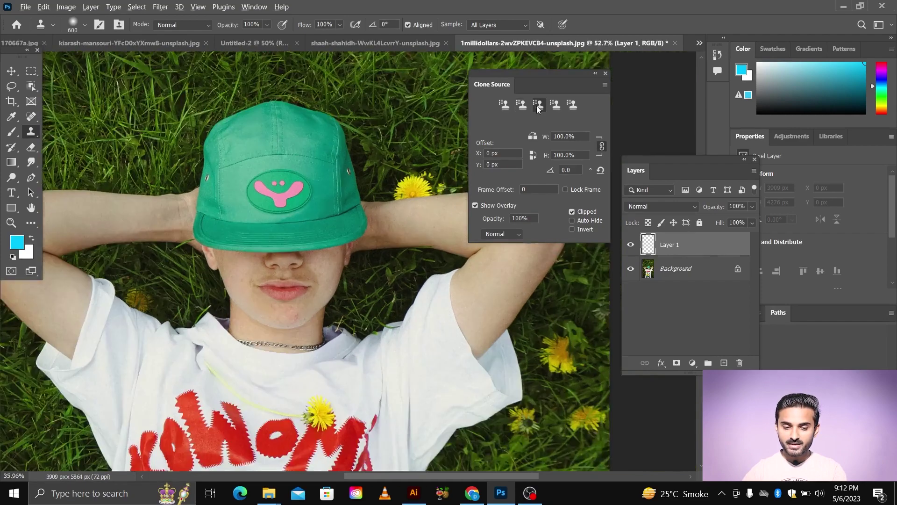
scroll(538, 109, down, 5)
click(538, 105)
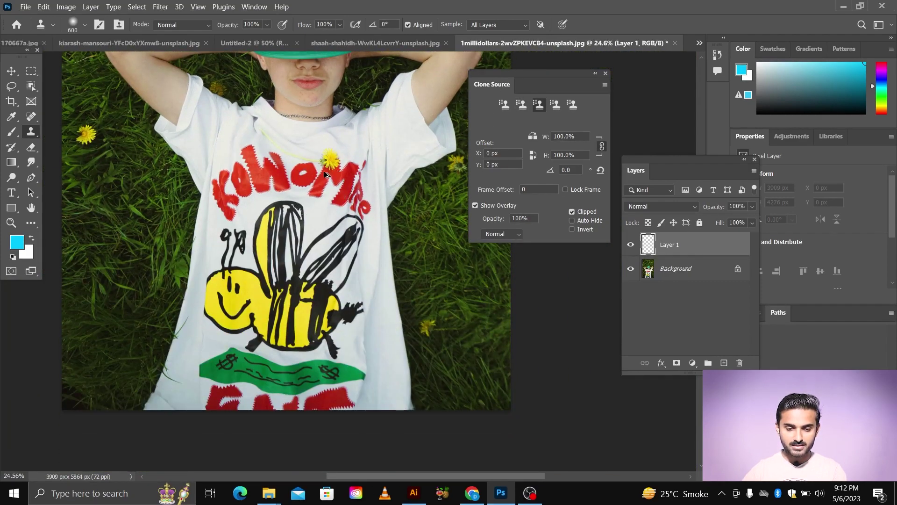
scroll(300, 210, down, 2)
scroll(242, 228, up, 2)
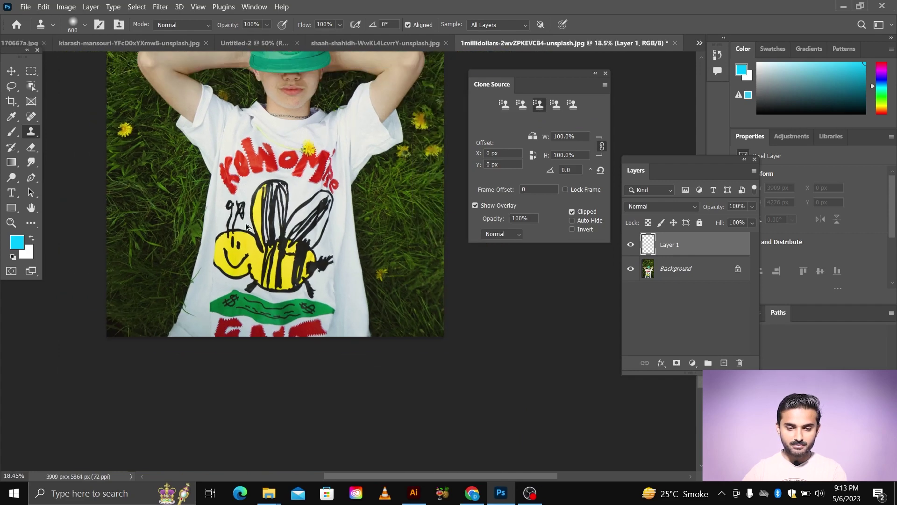
scroll(364, 133, up, 2)
scroll(372, 126, up, 2)
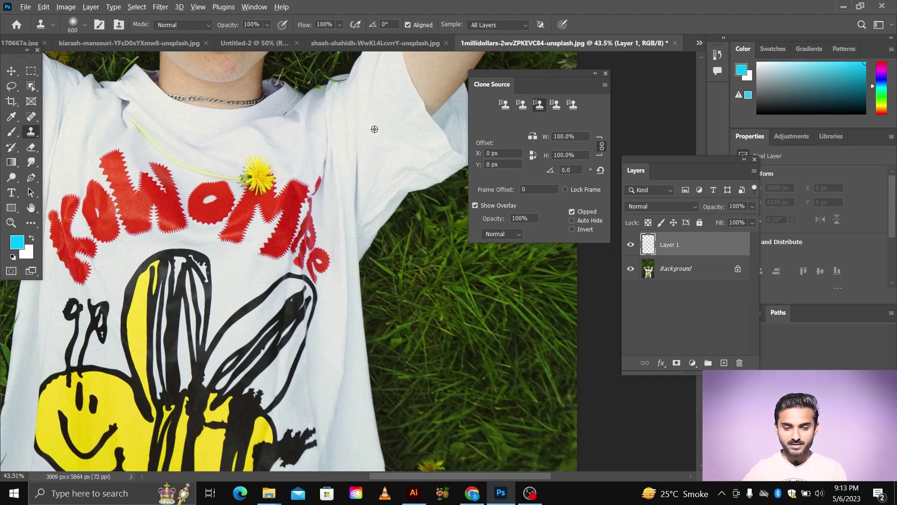
alt+click(374, 129)
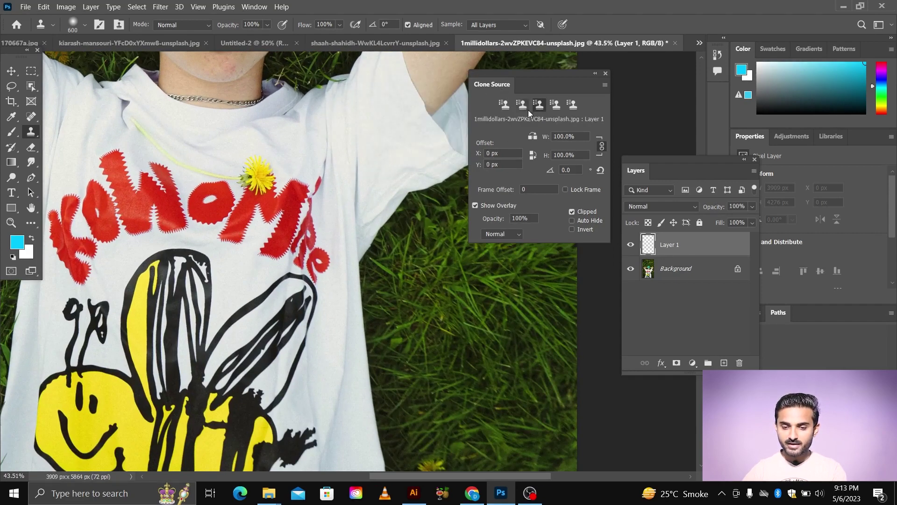
Step: Save the red shirt lettering and the grass beside the boy in the fourth and fifth slots
click(556, 105)
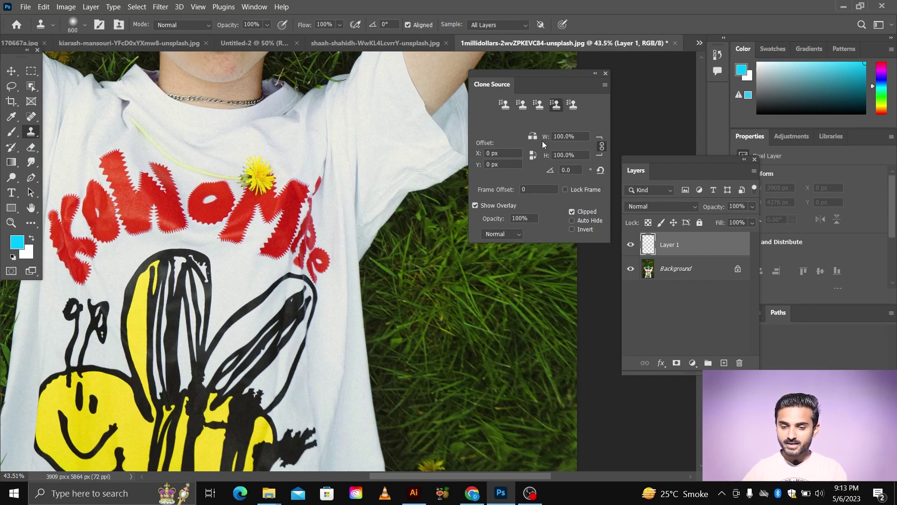
key(ctrl+minus)
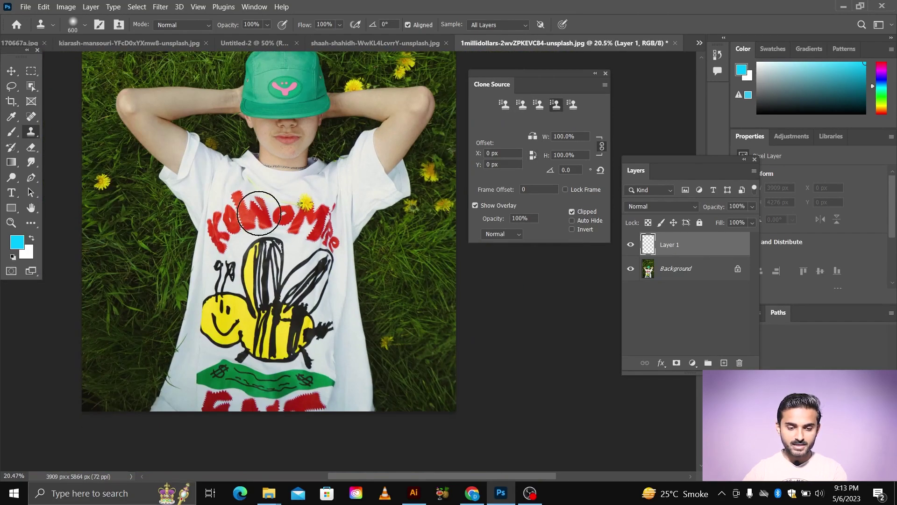
alt+scroll(259, 213, up, 4)
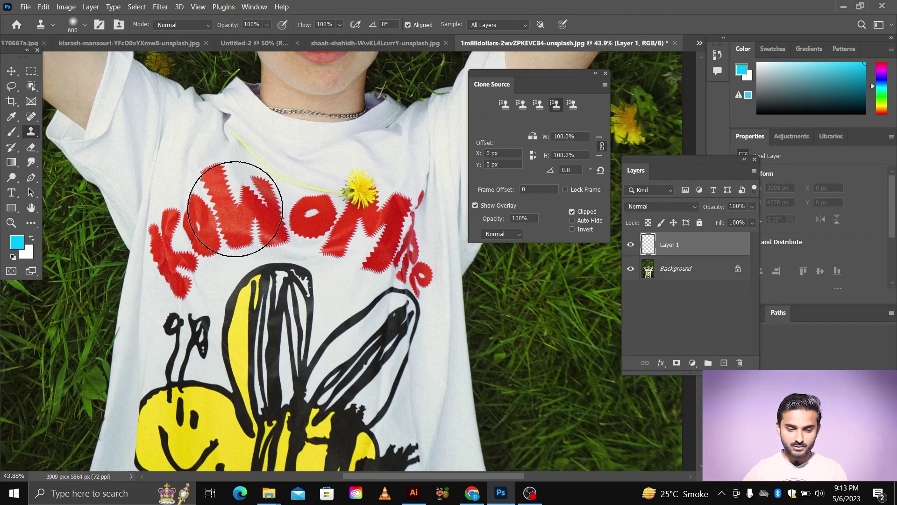
alt+click(241, 210)
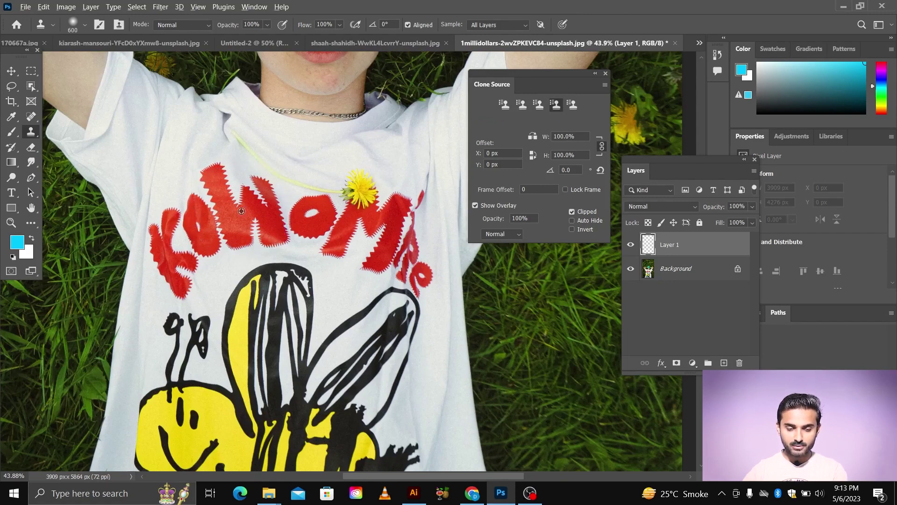
alt+click(241, 210)
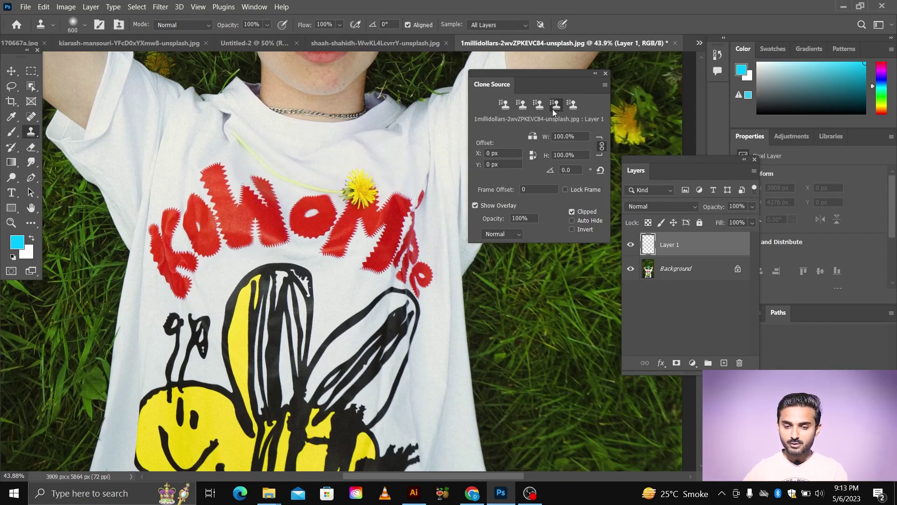
click(573, 105)
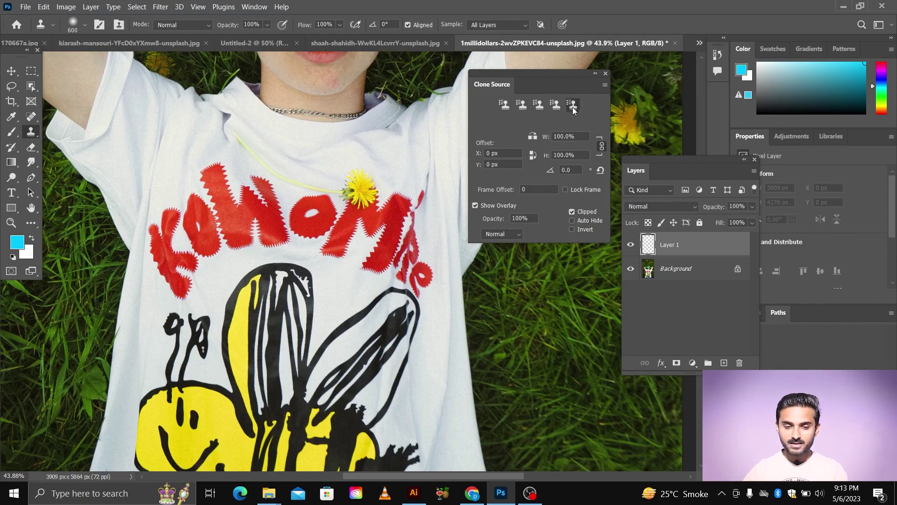
scroll(308, 210, down, 3)
scroll(308, 211, down, 3)
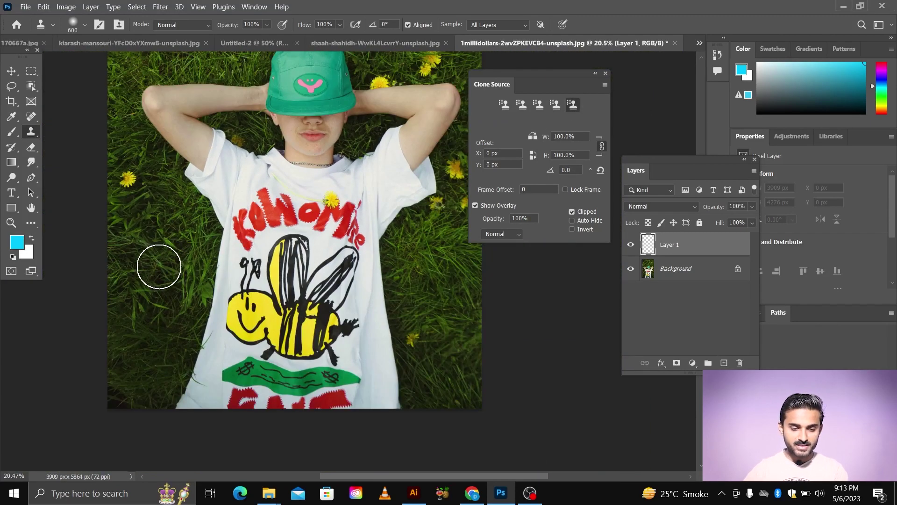
scroll(159, 264, up, 3)
alt+click(160, 262)
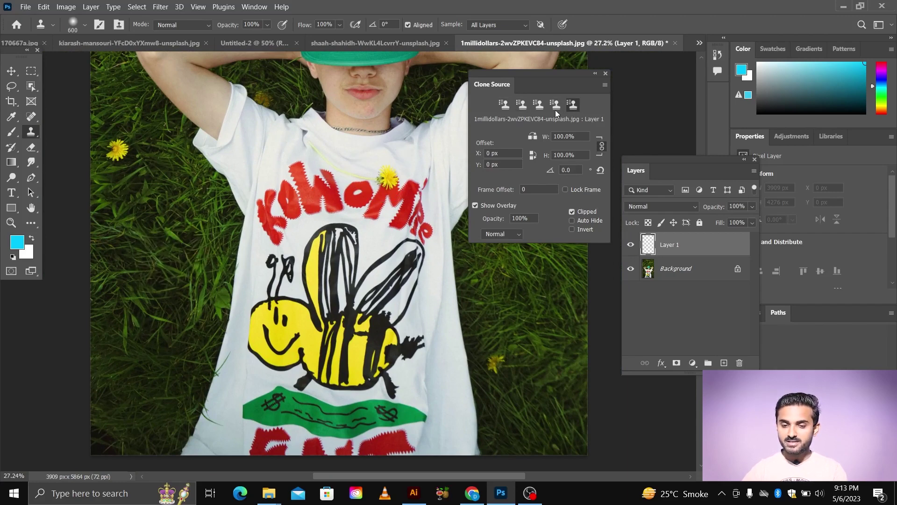
key(ctrl+minus)
key(ctrl+minus)
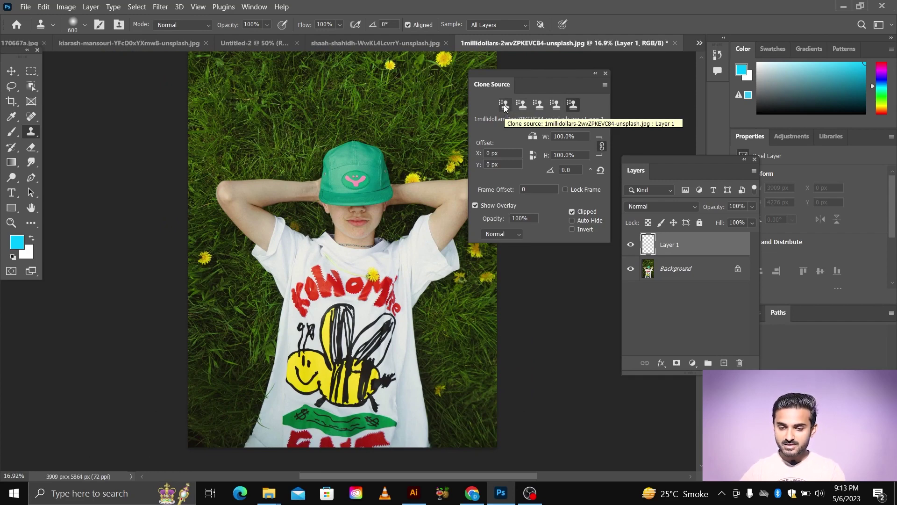
Step: Cycle through the five Clone Source slots to review each saved sample
click(504, 107)
scroll(493, 108, up, 1)
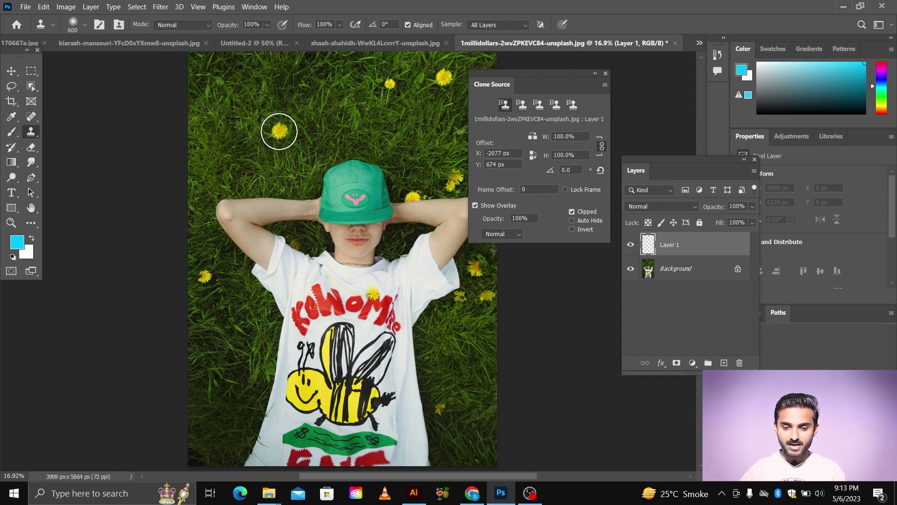
click(525, 107)
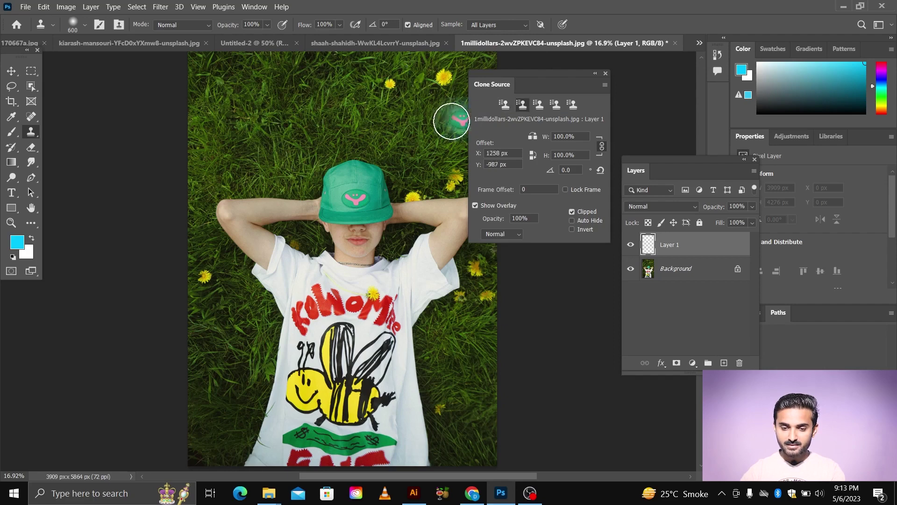
scroll(363, 185, up, 2)
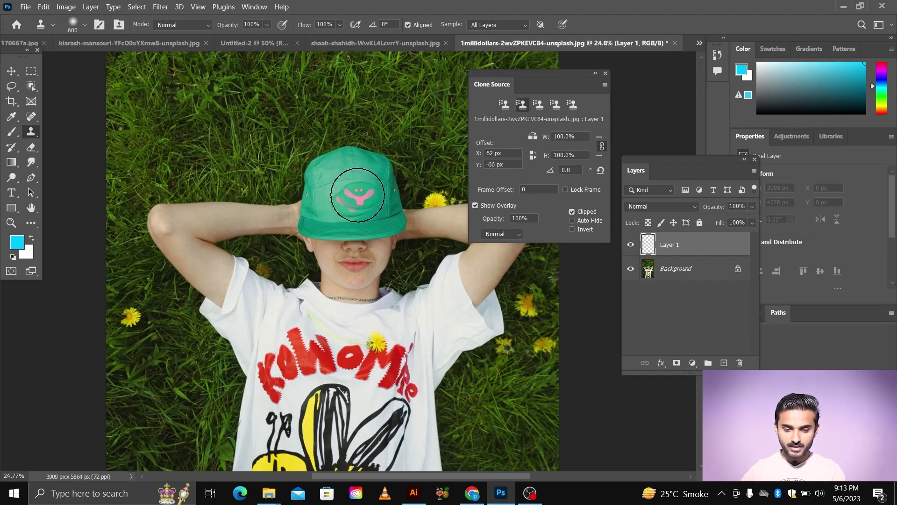
click(539, 106)
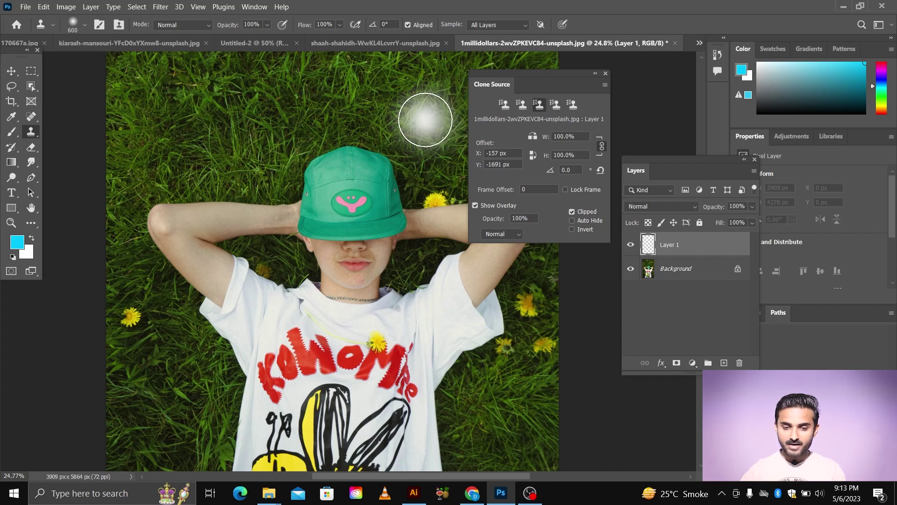
click(555, 104)
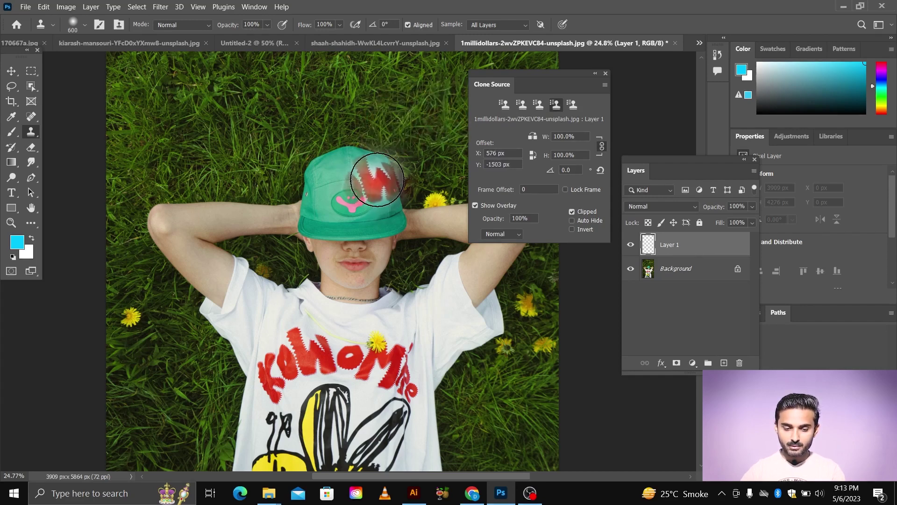
click(573, 105)
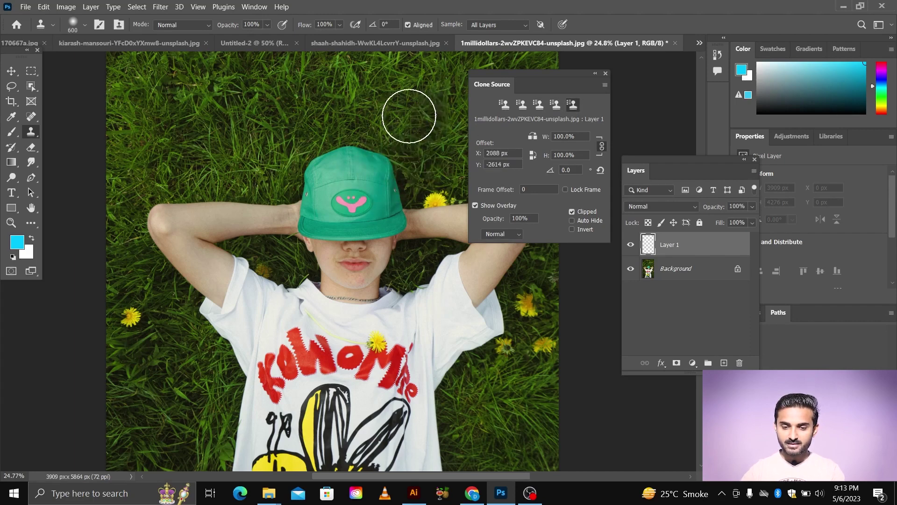
scroll(360, 111, down, 2)
scroll(360, 111, down, 1)
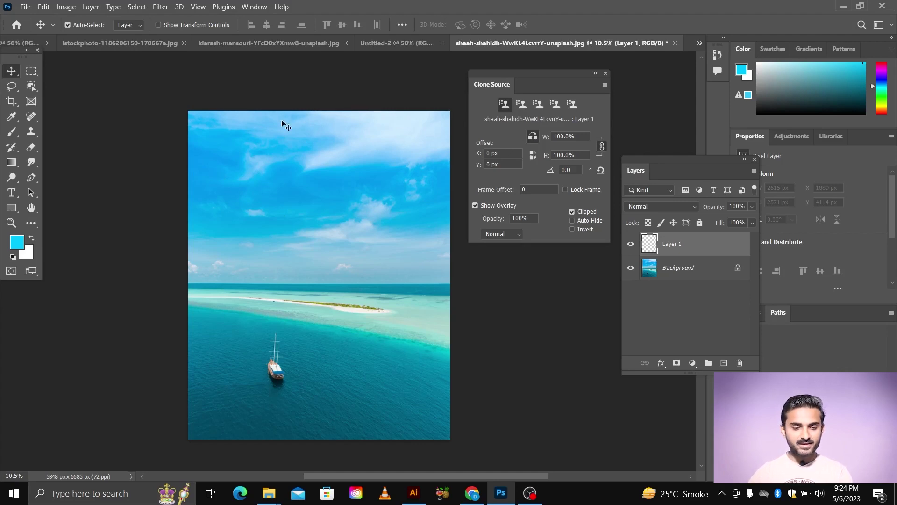
Step: Sample the boat with the Clone Stamp and paint one unflipped copy to its right
click(33, 134)
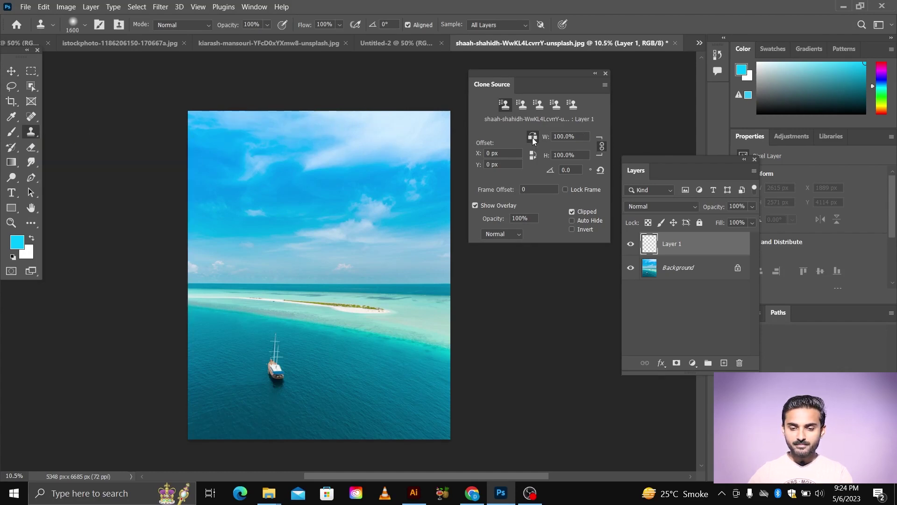
alt+click(274, 363)
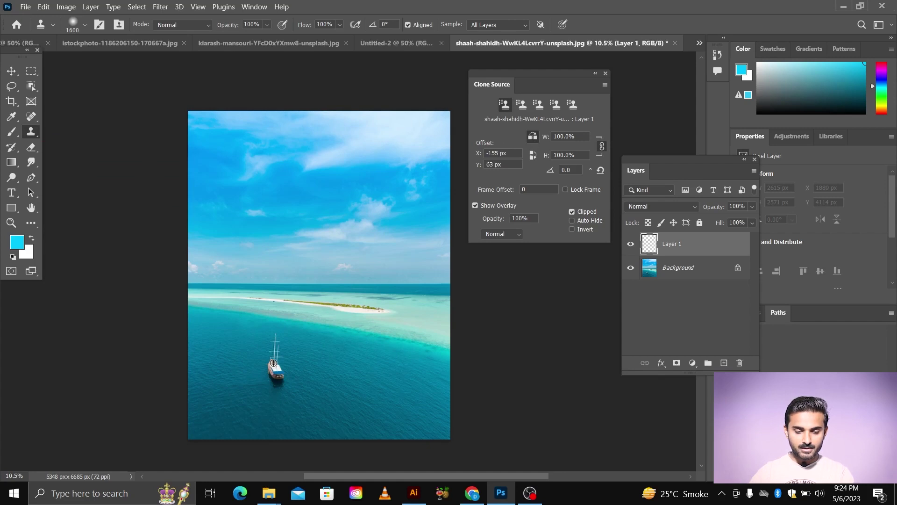
alt+click(274, 360)
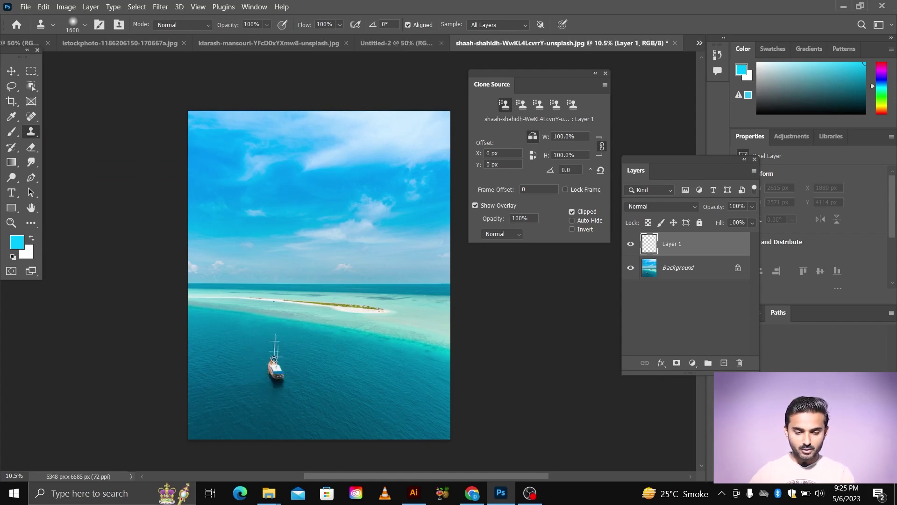
scroll(273, 359, down, 1)
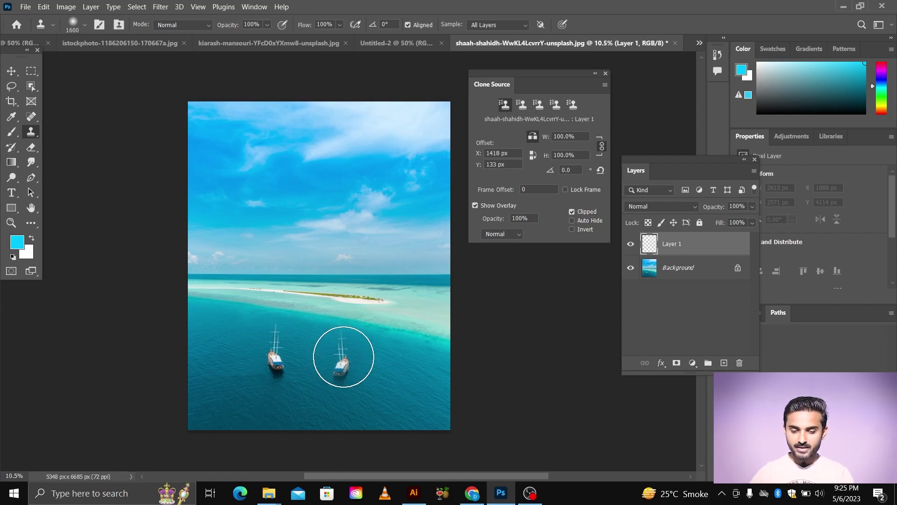
click(344, 357)
scroll(344, 357, down, 3)
alt+scroll(313, 355, up, 1)
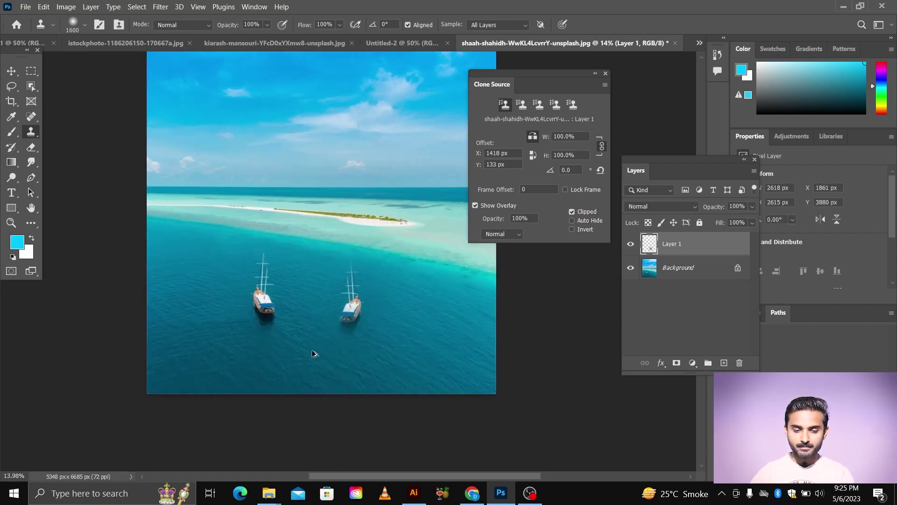
Step: Turn on Flip and paint two mirrored boats, one at the left and one at the right
click(533, 156)
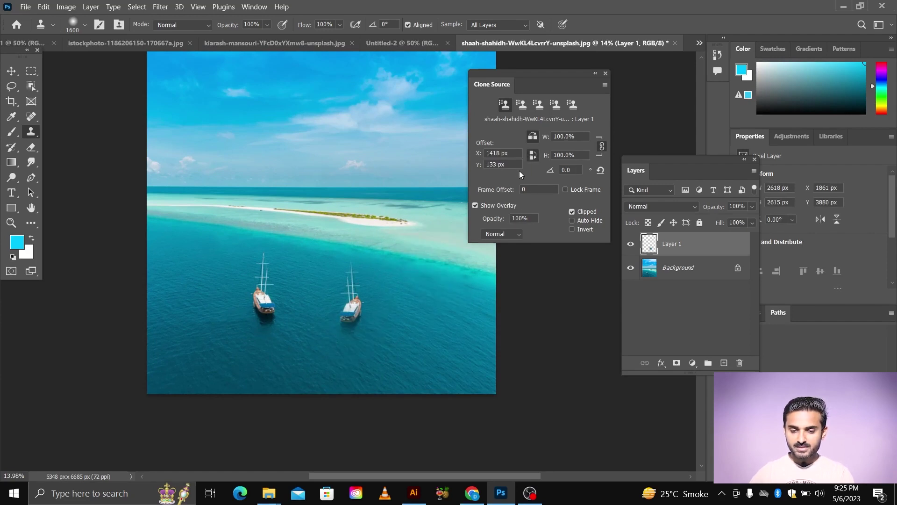
alt+click(261, 289)
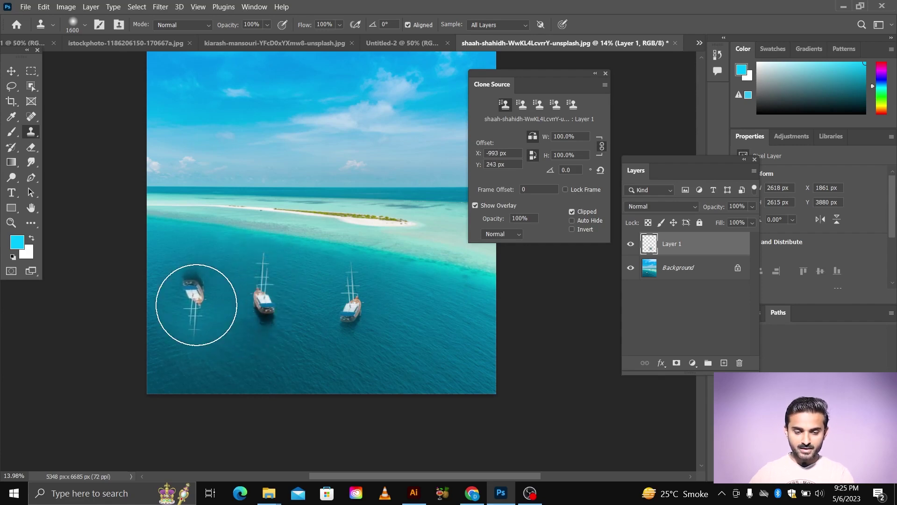
click(196, 305)
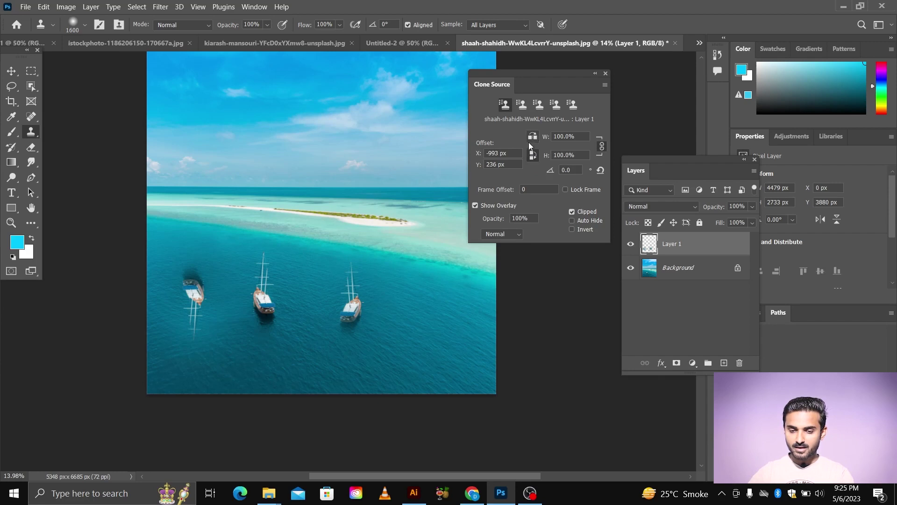
alt+click(350, 303)
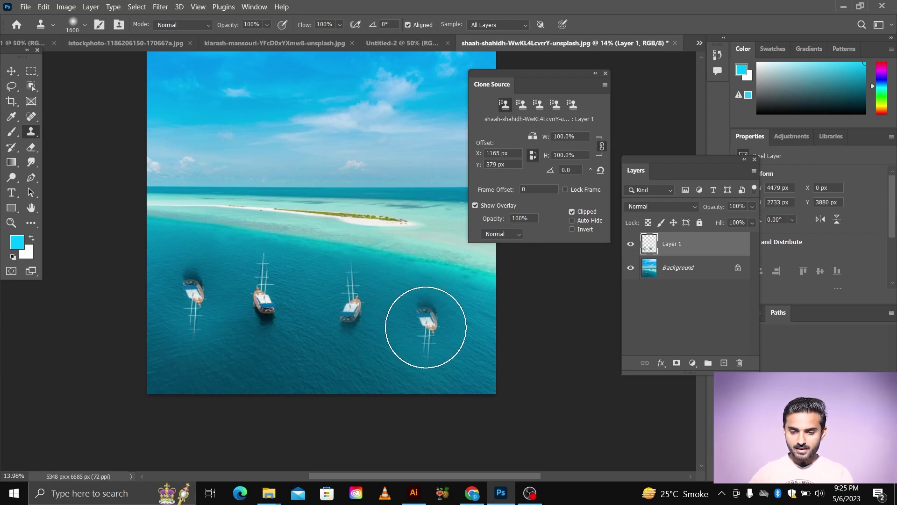
click(423, 329)
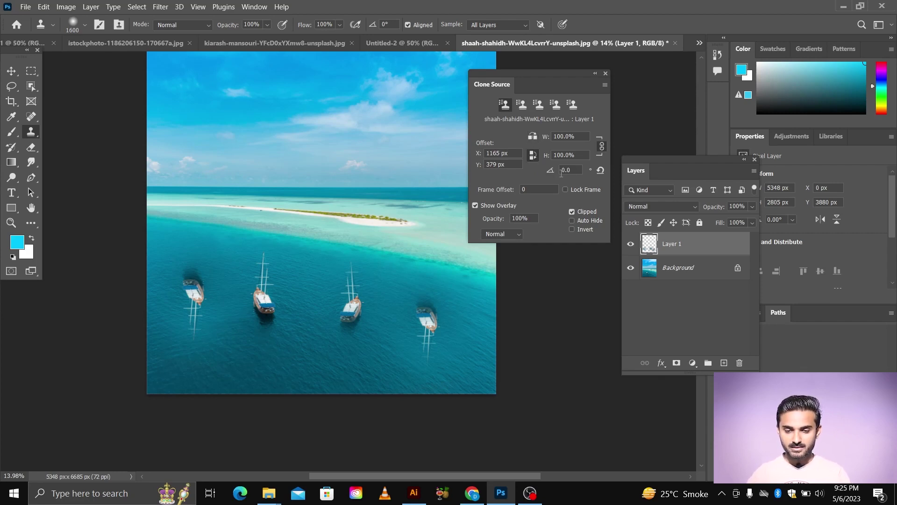
Step: Resample the original boat and scrub the Clone Source angle to 85.1°
drag(553, 173, 521, 175)
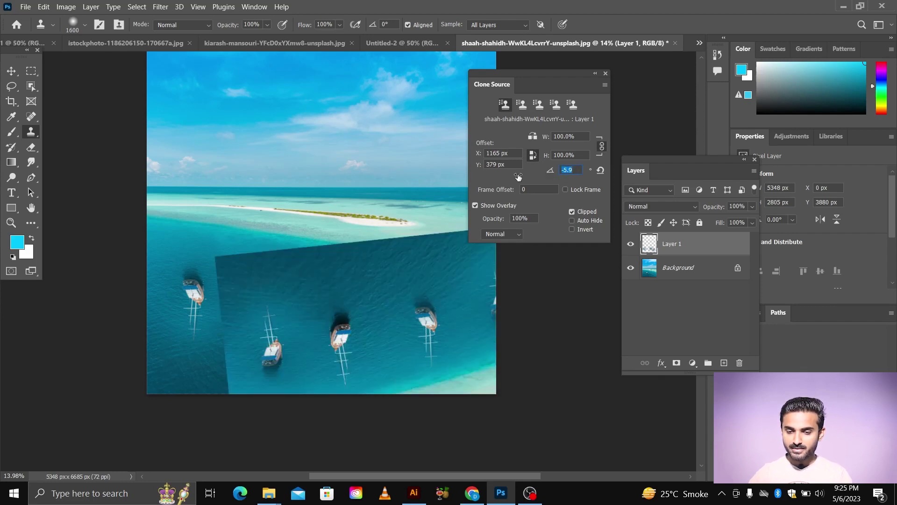
drag(518, 176, 518, 174)
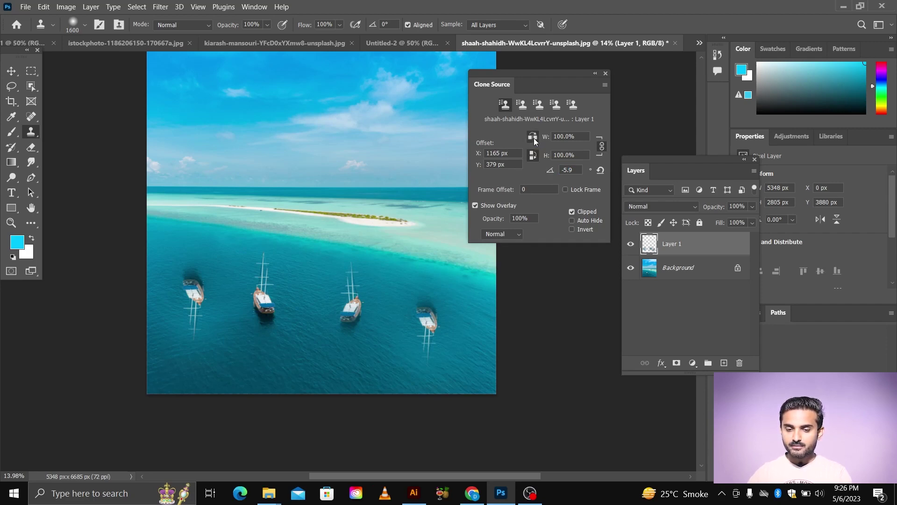
alt+click(260, 292)
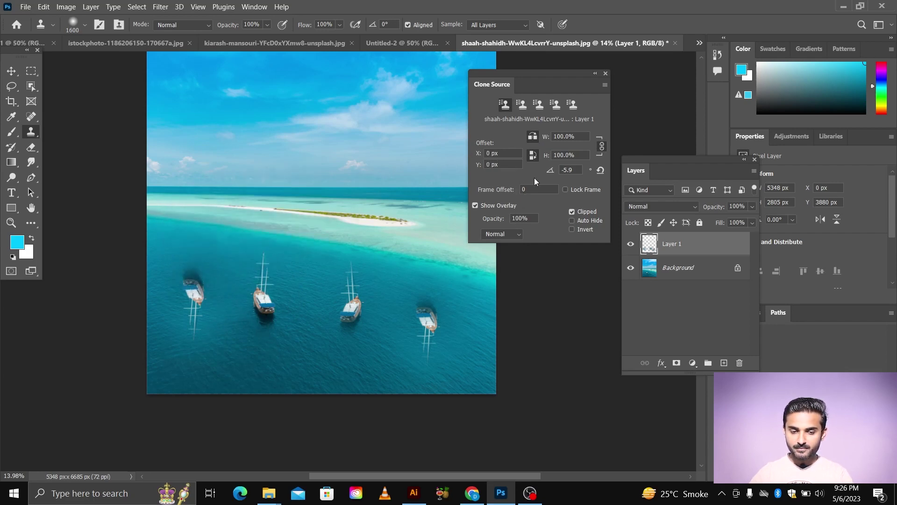
drag(553, 173, 524, 174)
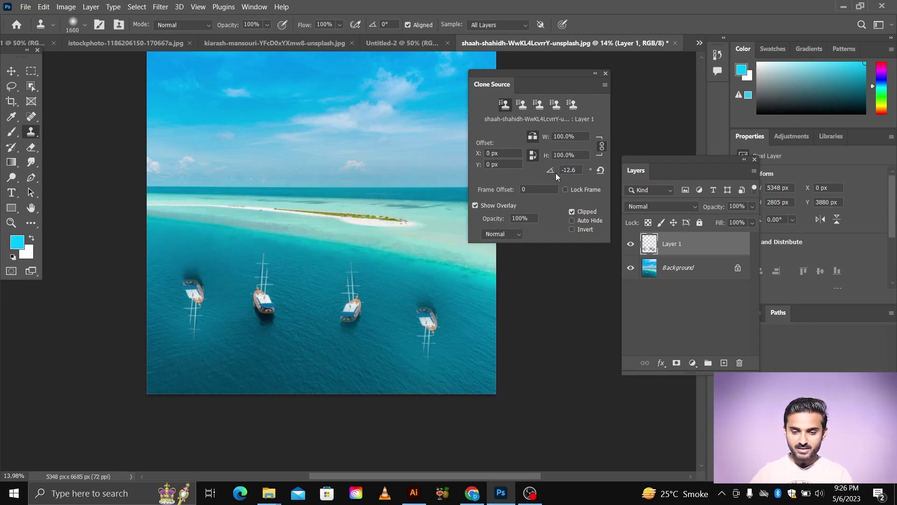
drag(556, 173, 494, 178)
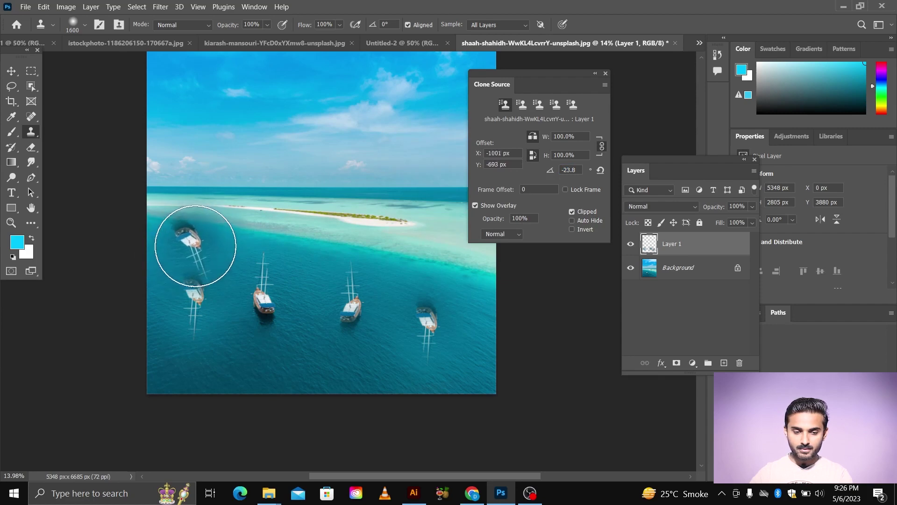
drag(554, 176, 868, 183)
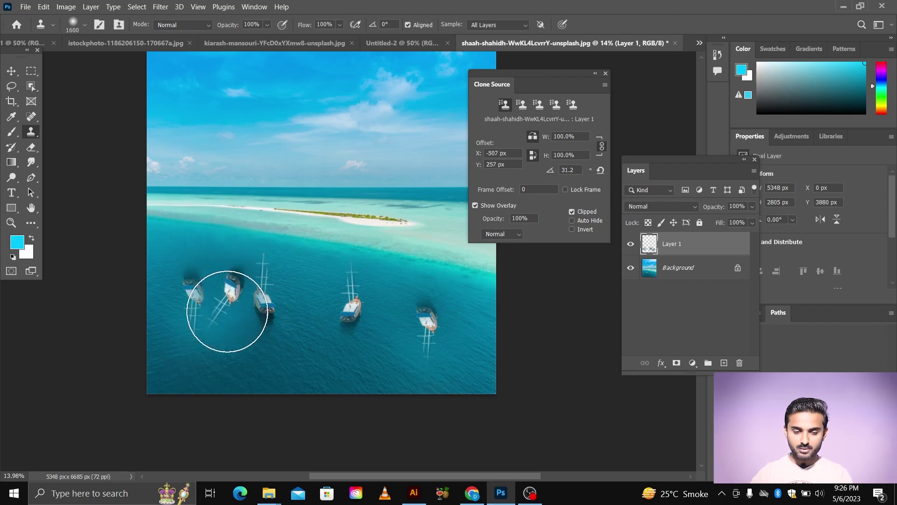
drag(558, 173, 864, 194)
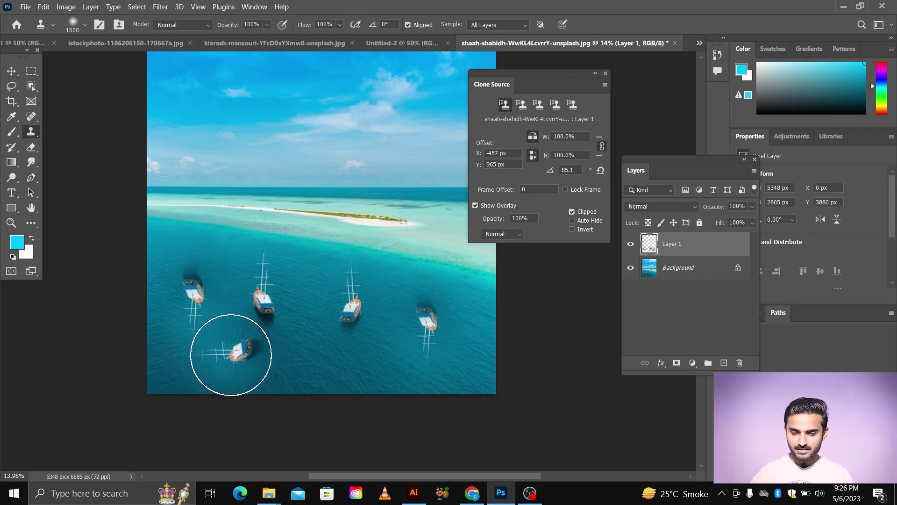
Step: Stamp a rotated test boat into the water and turn off Show Overlay
click(345, 328)
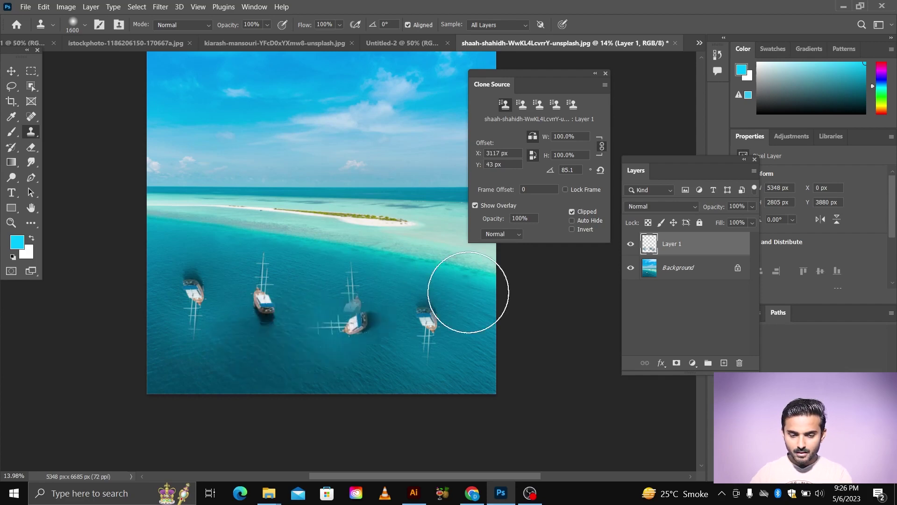
click(475, 205)
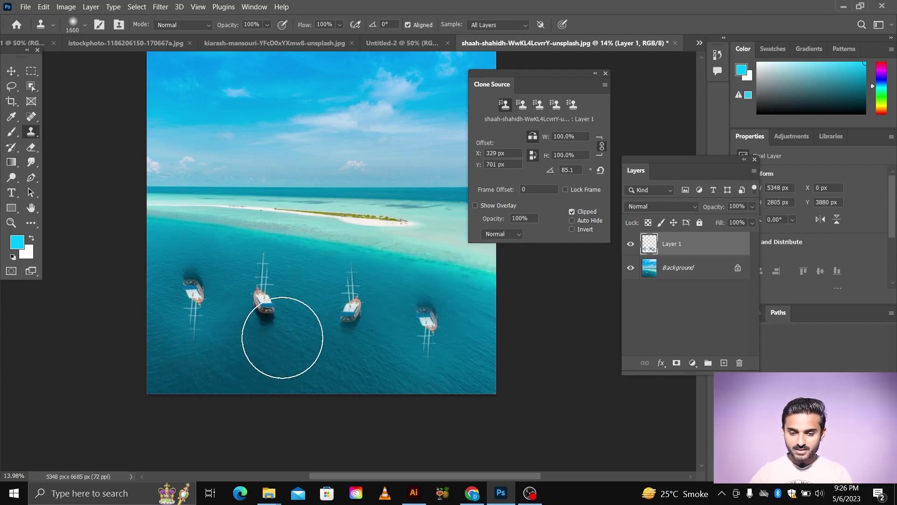
scroll(231, 353, up, 2)
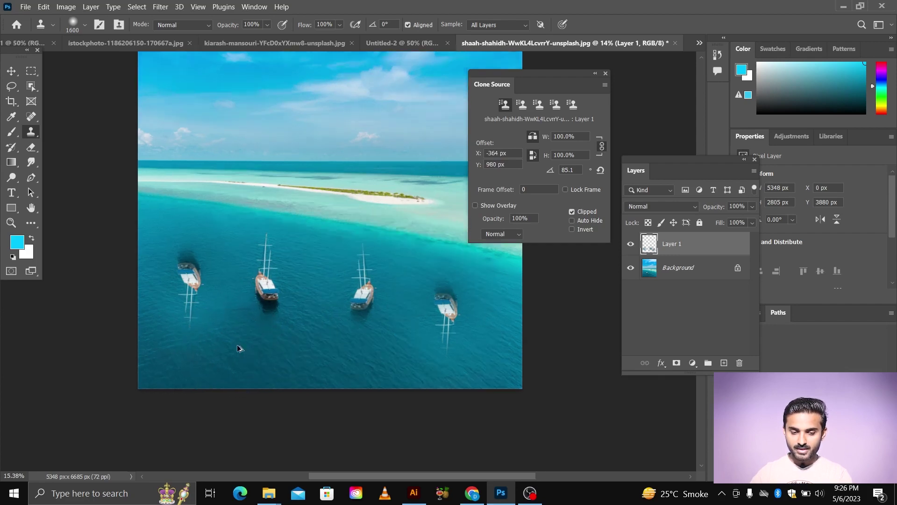
scroll(234, 346, up, 1)
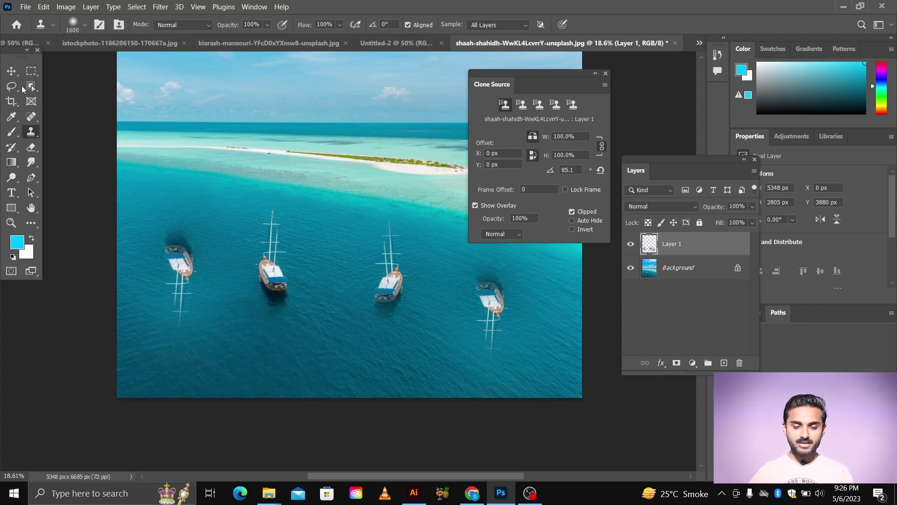
Step: Bring up the bitten apple photo and move the Clone Source panel off the layer list
click(11, 70)
click(94, 47)
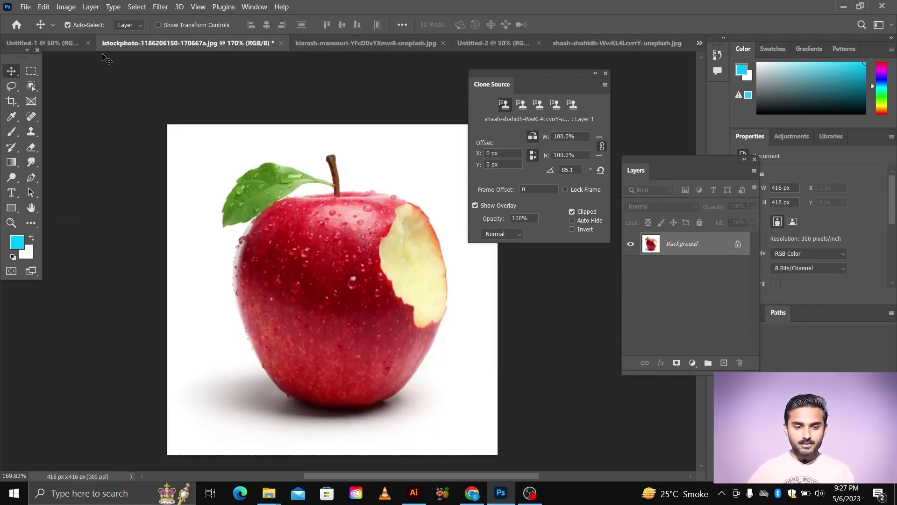
drag(484, 69, 538, 68)
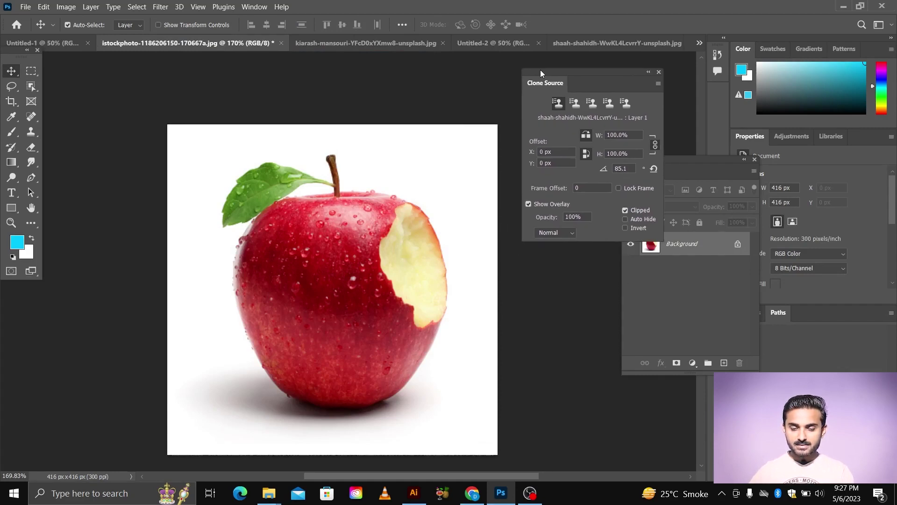
scroll(379, 279, down, 1)
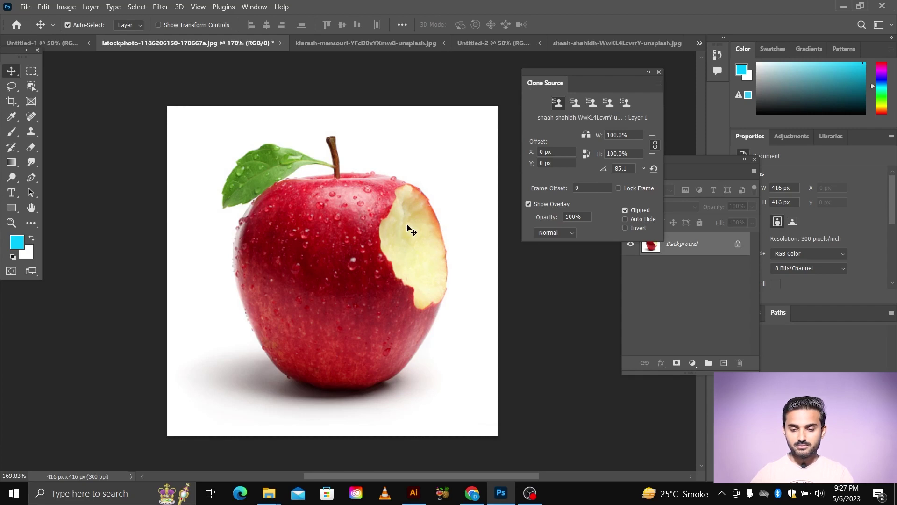
drag(534, 73, 492, 72)
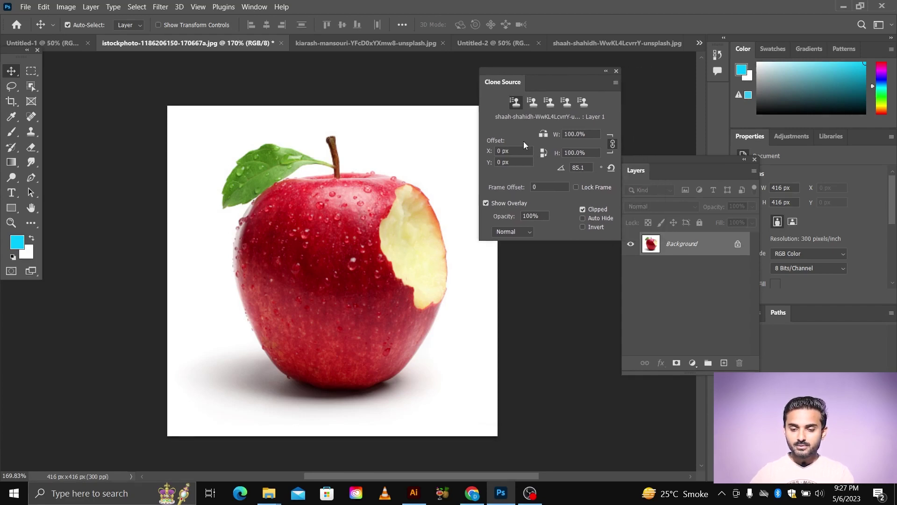
scroll(371, 223, down, 1)
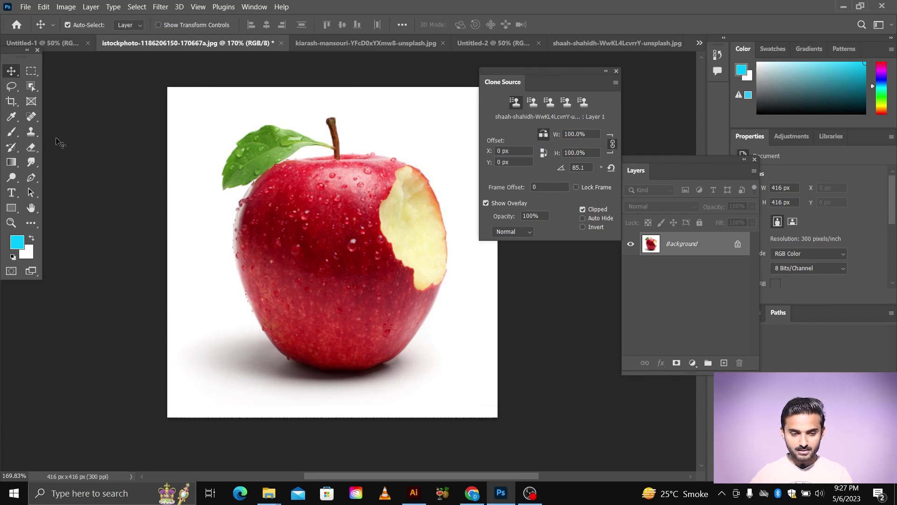
Step: Shrink the Clone Stamp brush, sample the apple's skin, and undo a test streak
click(31, 133)
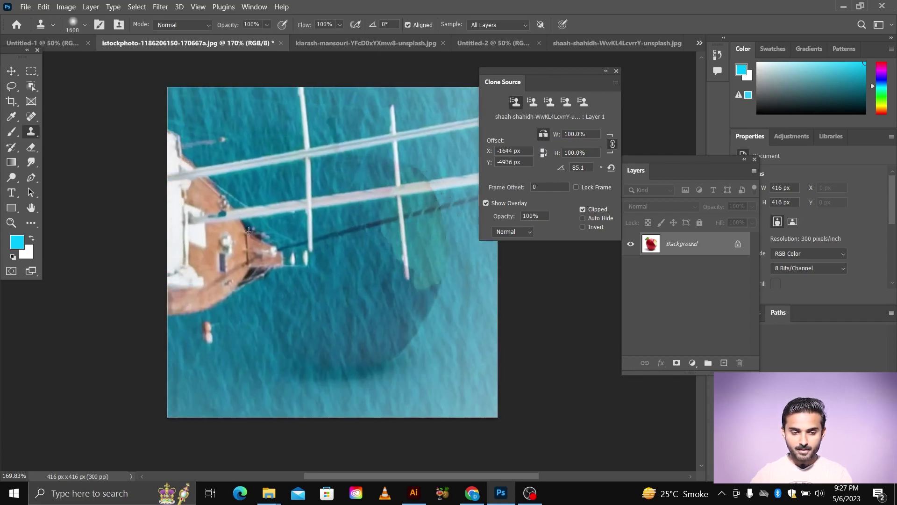
key(bracketleft)
key(bracketleft)
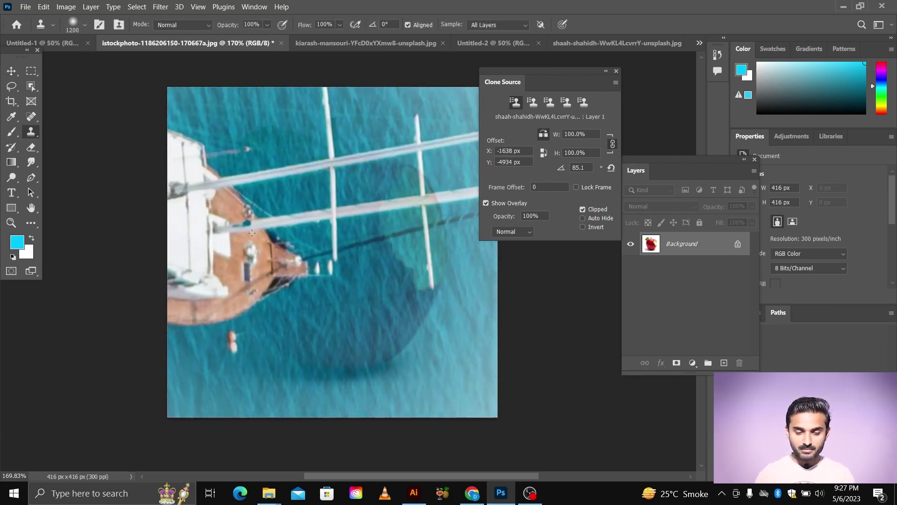
key(bracketleft)
key(bracketleft)
key(bracketleft)
key(bracketleft)
key(bracketleft)
key(bracketleft)
key(bracketleft)
key(bracketleft)
key(bracketleft)
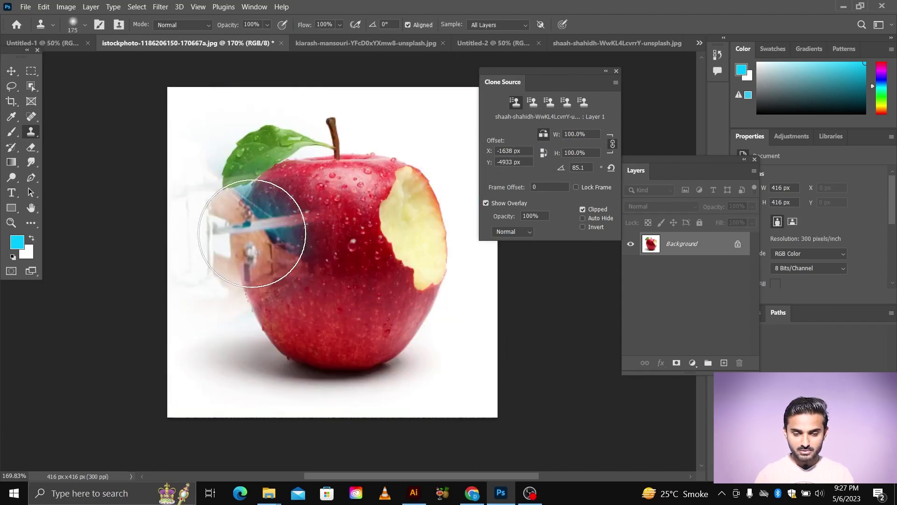
key(bracketleft)
key(bracketleft)
key(bracketleft)
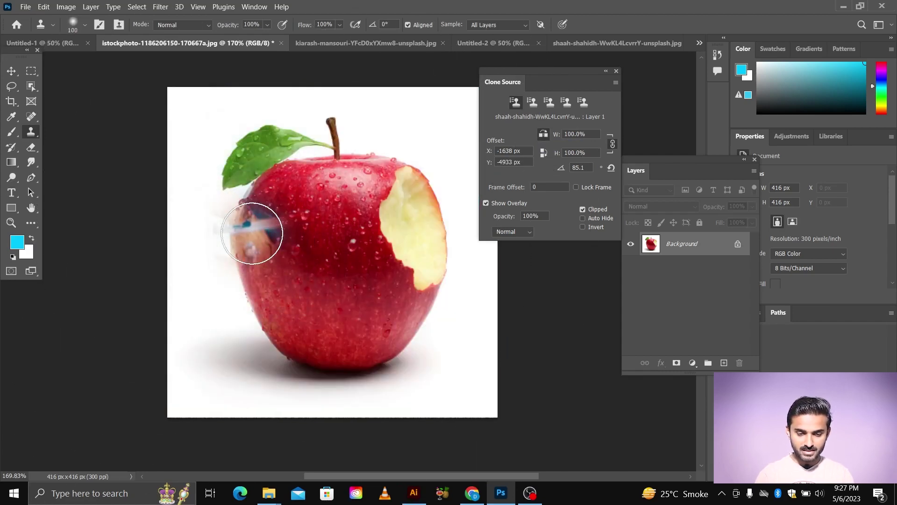
key(alt)
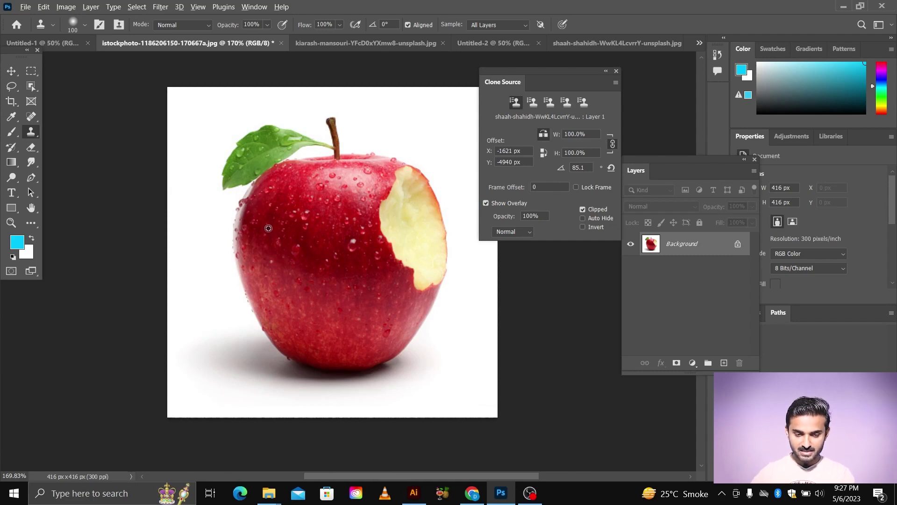
alt+click(268, 228)
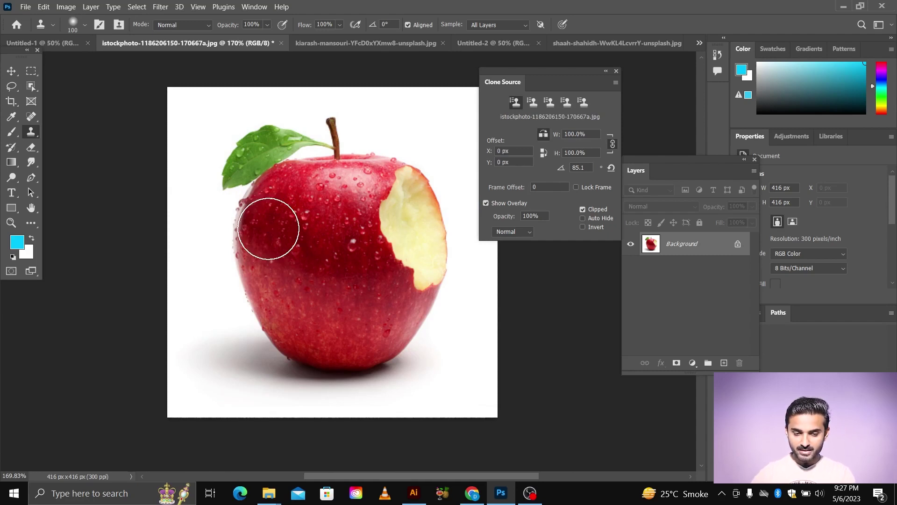
drag(322, 269, 458, 271)
key(ctrl+z)
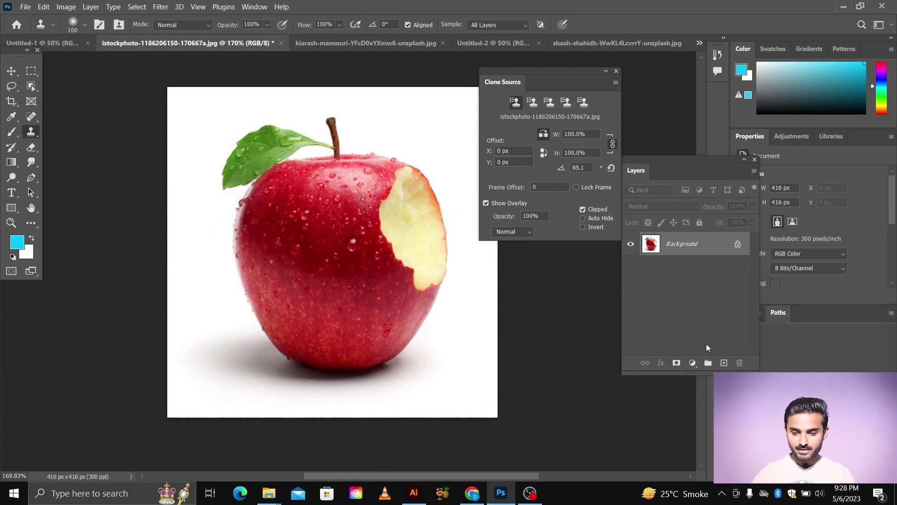
Step: Add a new layer and clone red skin over the upper bite, undoing bad strokes
click(724, 363)
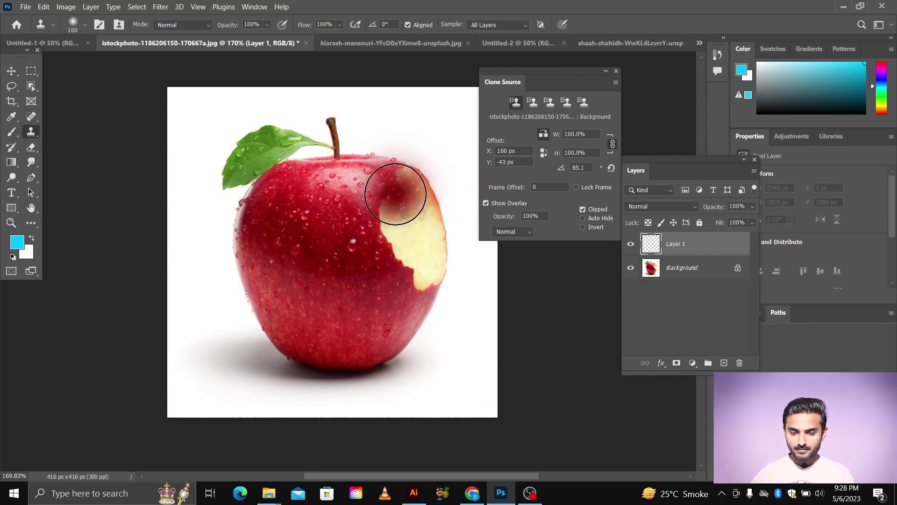
mouse_move(396, 196)
mouse_down()
mouse_move(398, 242)
mouse_move(395, 191)
mouse_move(411, 221)
mouse_up()
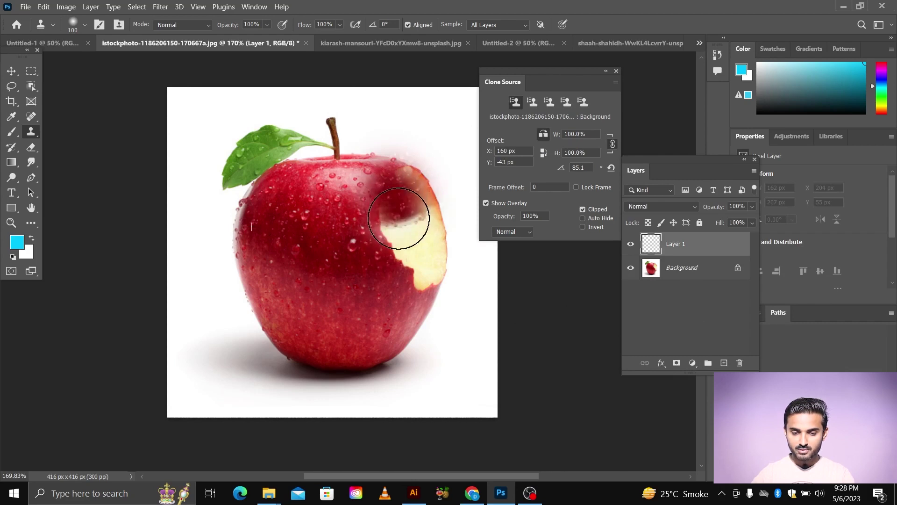
key(ctrl+z)
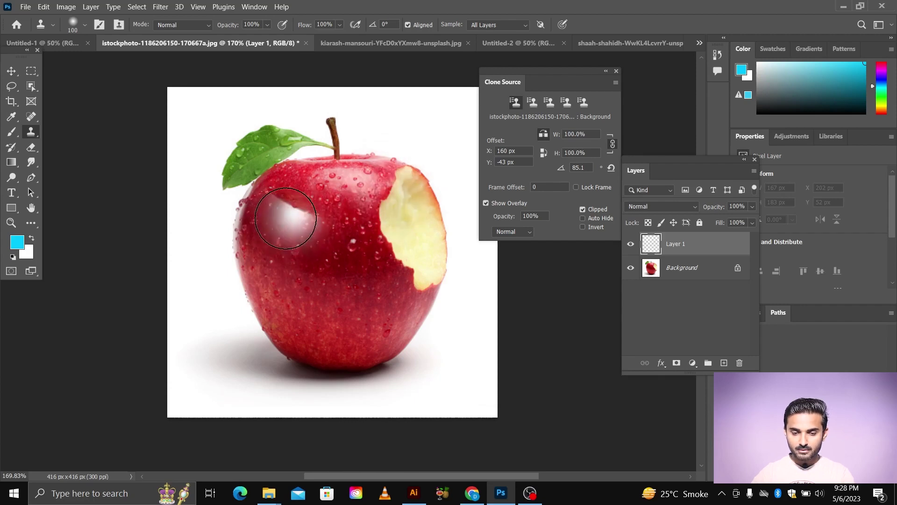
alt+click(271, 231)
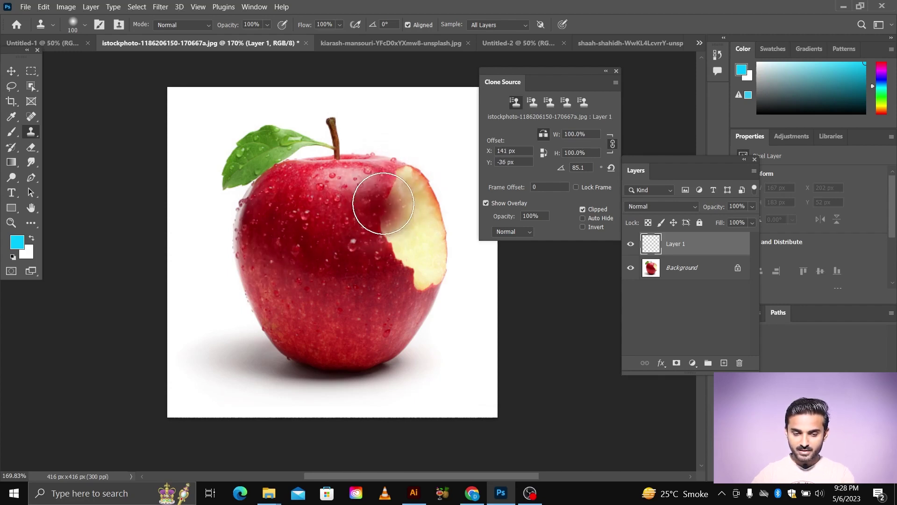
drag(366, 206, 393, 195)
key(ctrl+z)
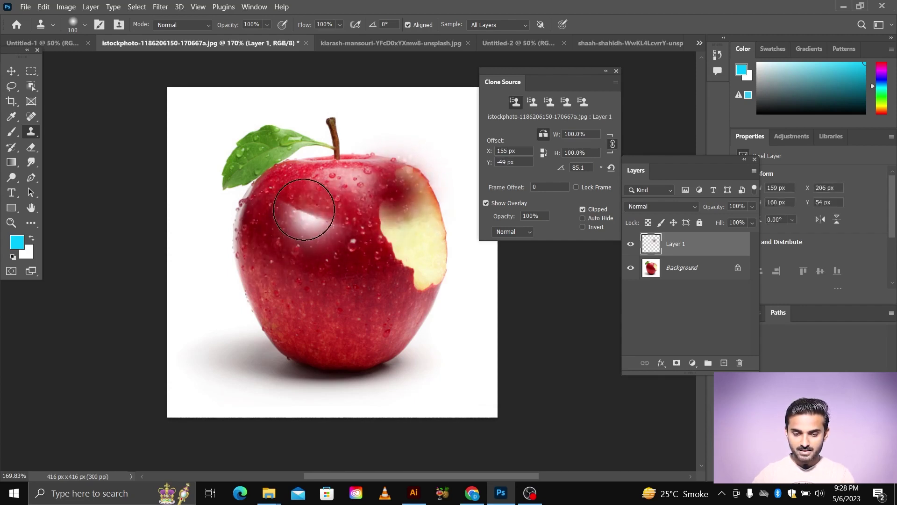
alt+click(275, 231)
drag(381, 210, 396, 252)
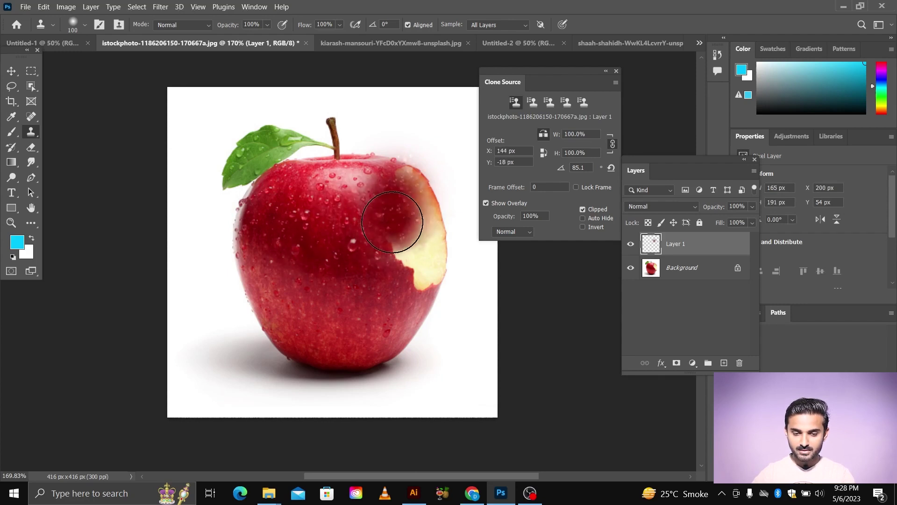
Step: Resample skin on the apple's left side and re-cover the lower bite with red texture
alt+click(277, 261)
mouse_move(404, 238)
mouse_down()
mouse_move(415, 209)
mouse_move(417, 275)
mouse_up()
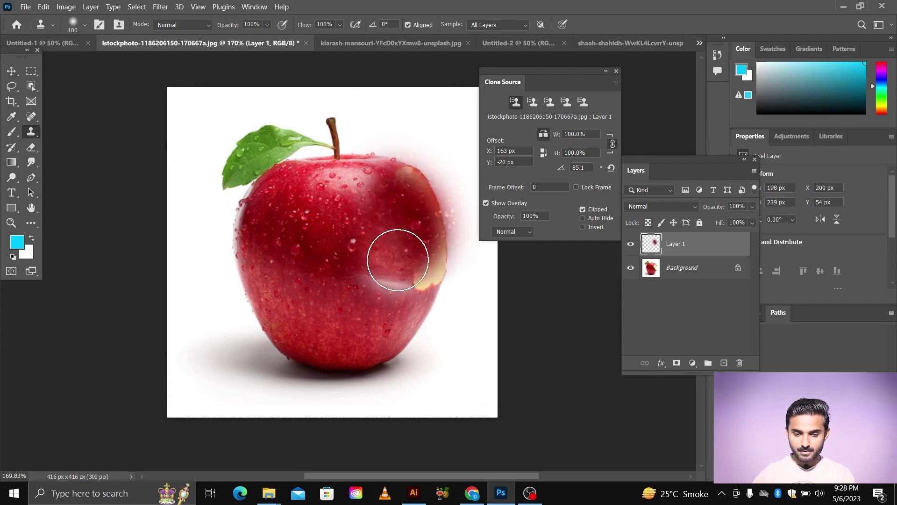
key(ctrl+z)
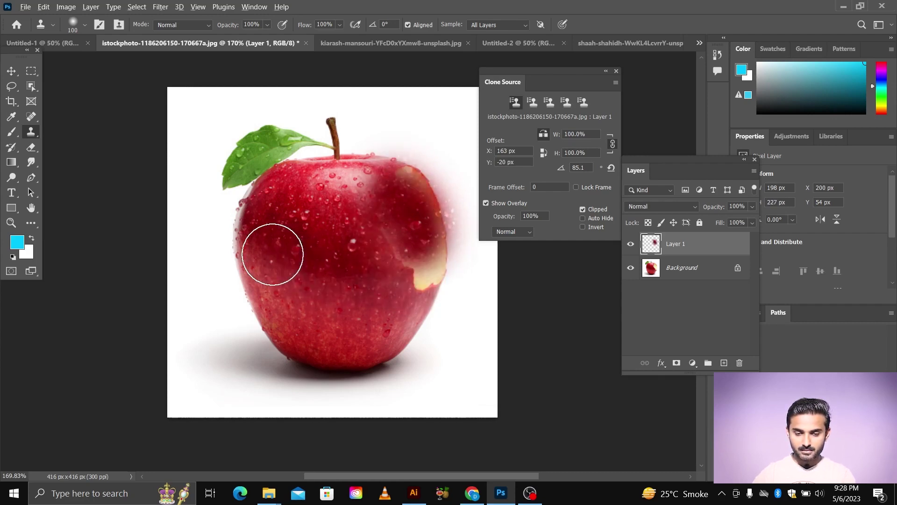
alt+click(280, 254)
drag(421, 224, 418, 279)
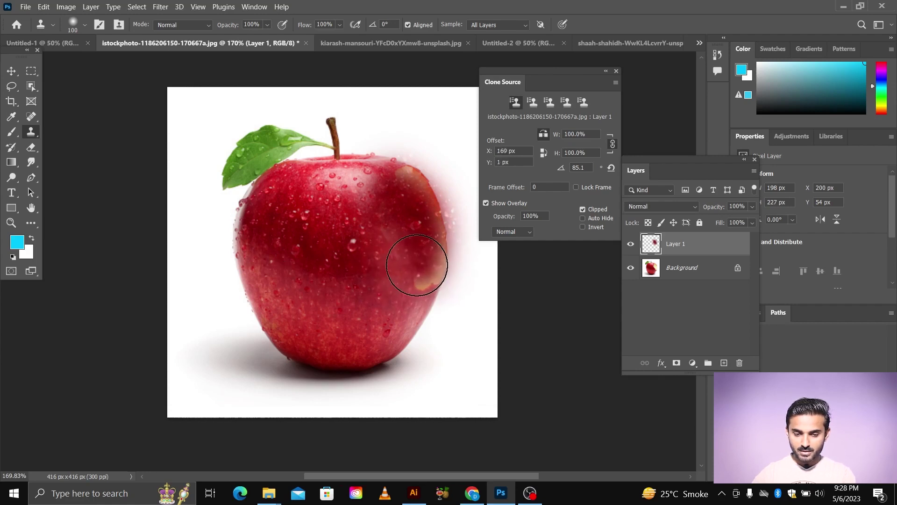
alt+click(293, 298)
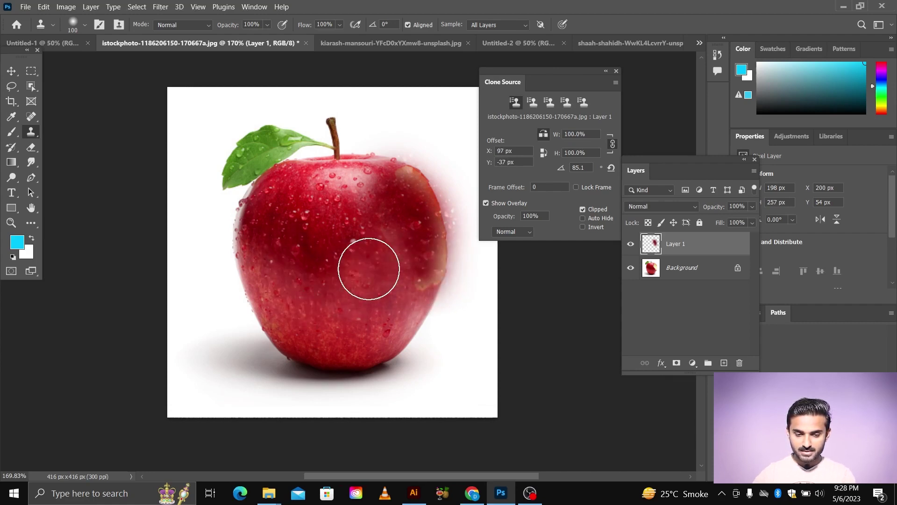
drag(421, 276, 431, 257)
Step: Clone skin toward the apple's right edge, then undo the last two strokes
alt+click(281, 194)
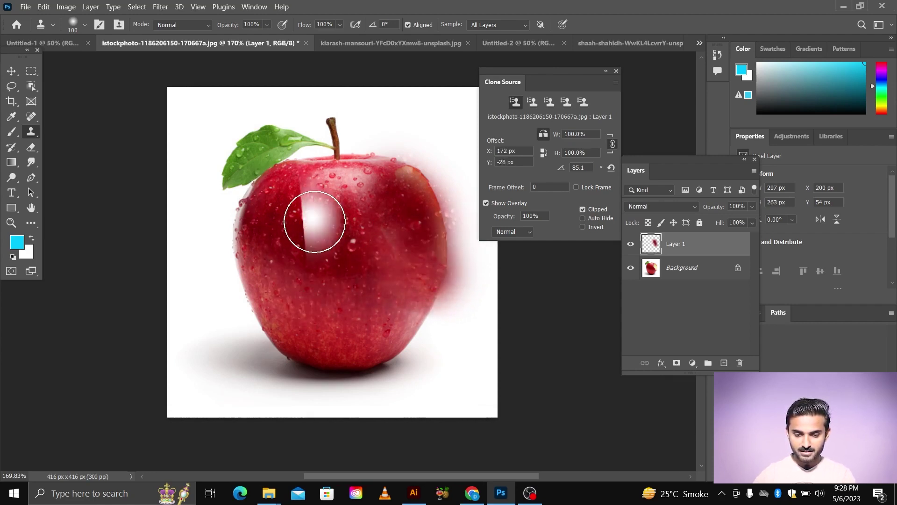
scroll(313, 205, down, 2)
scroll(362, 257, up, 2)
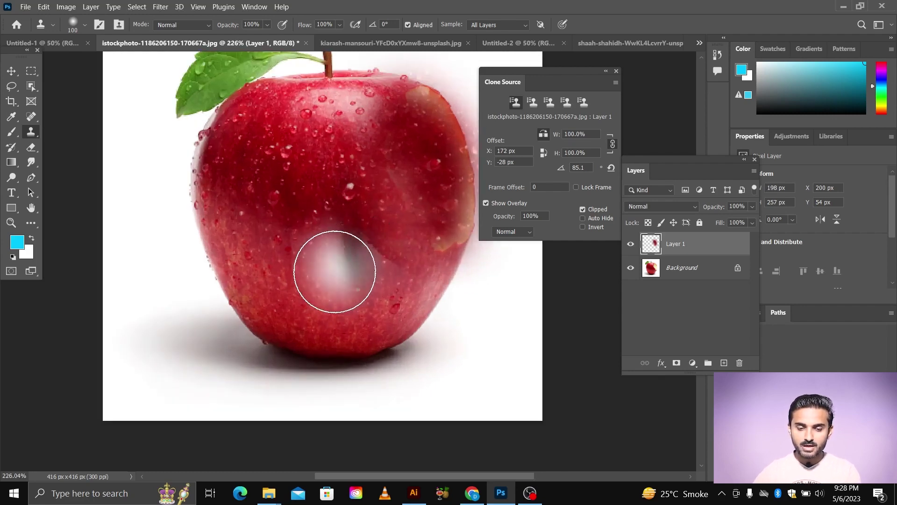
alt+click(251, 240)
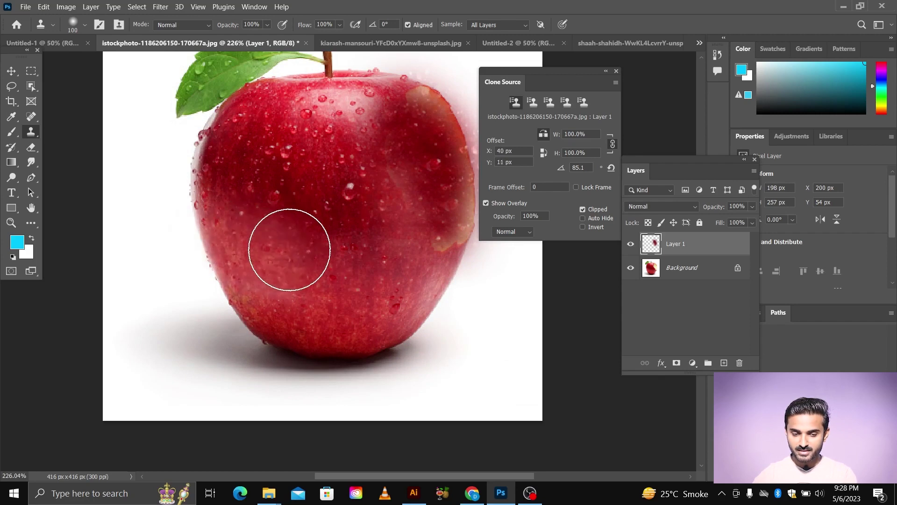
scroll(437, 244, right, 2)
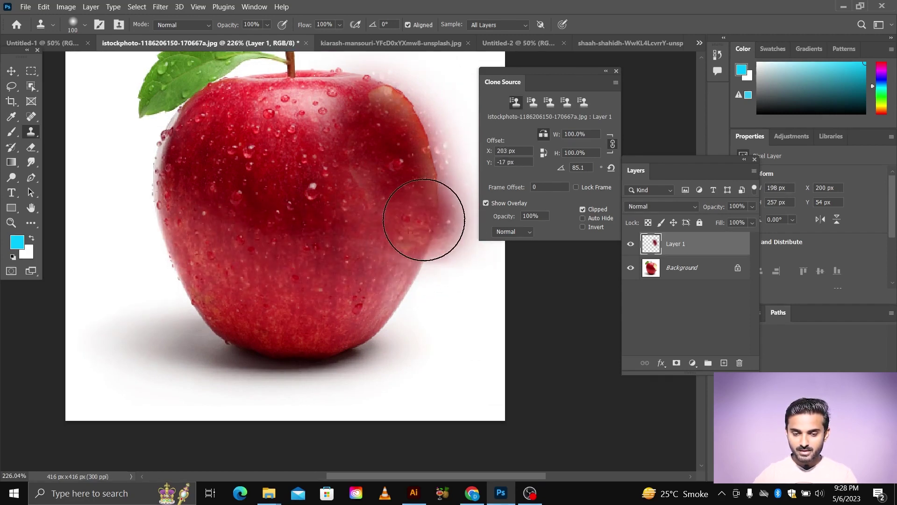
drag(437, 244, 413, 245)
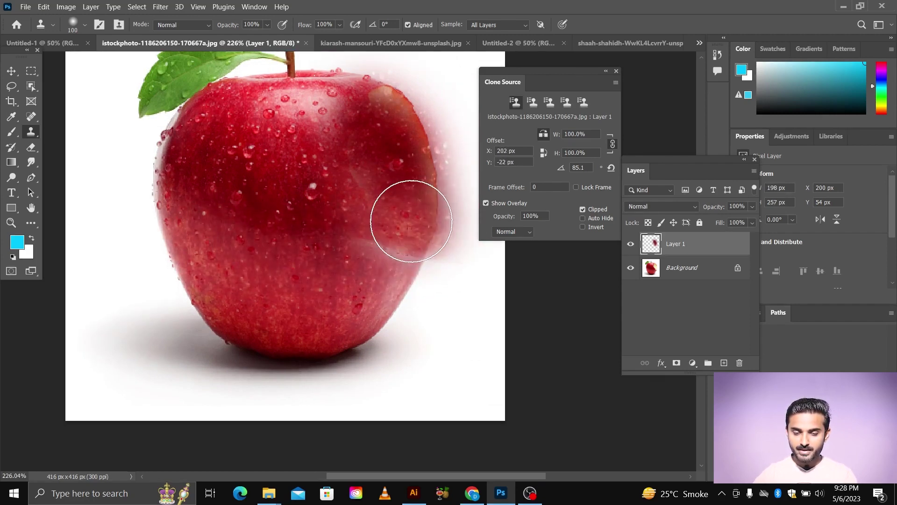
key(ctrl+z)
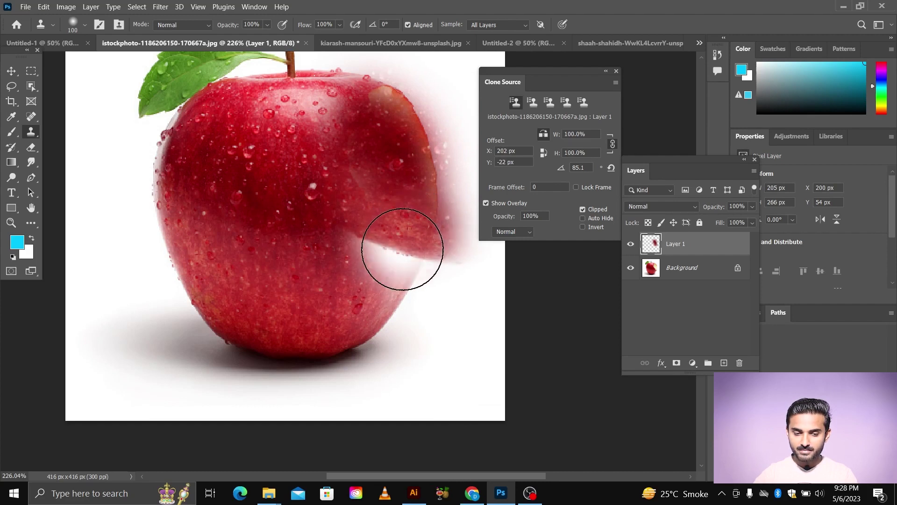
key(ctrl+z)
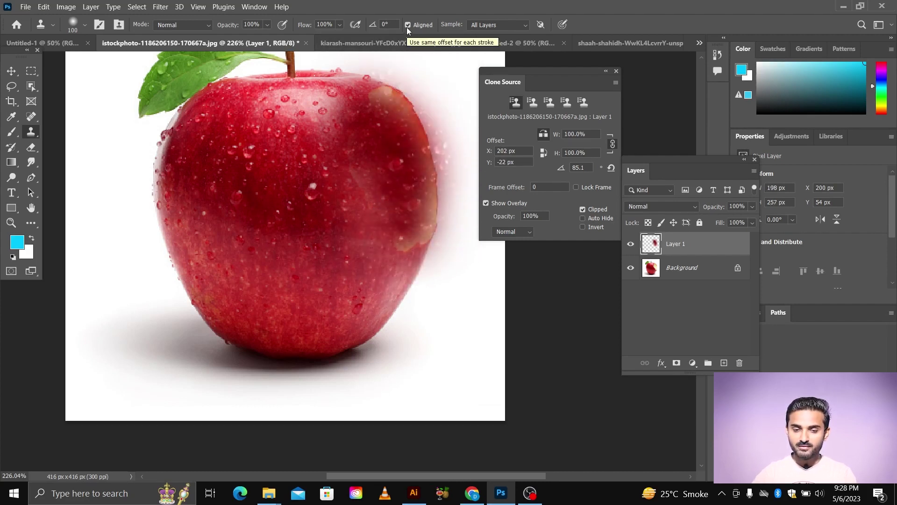
Step: Turn off Aligned, test a clone stroke over the bite, and undo the cloned patches
click(408, 28)
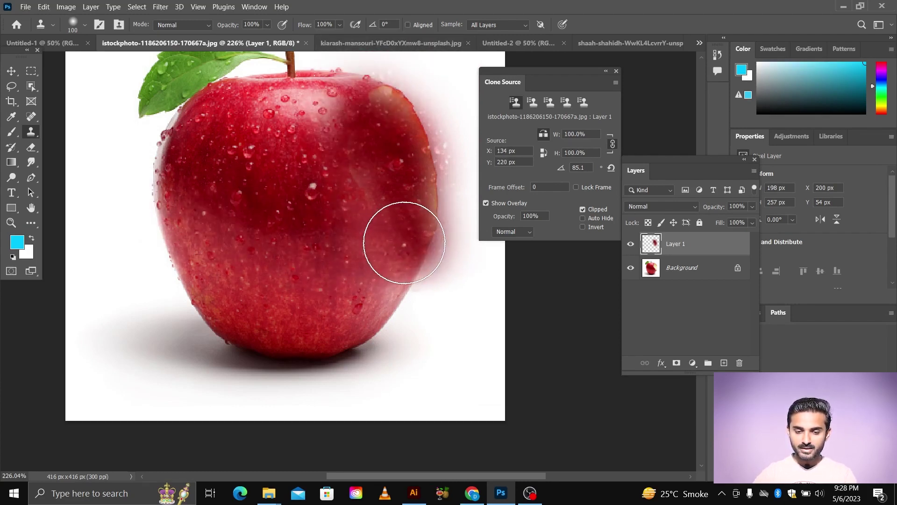
mouse_move(411, 240)
mouse_down()
mouse_move(419, 171)
mouse_move(387, 111)
mouse_up()
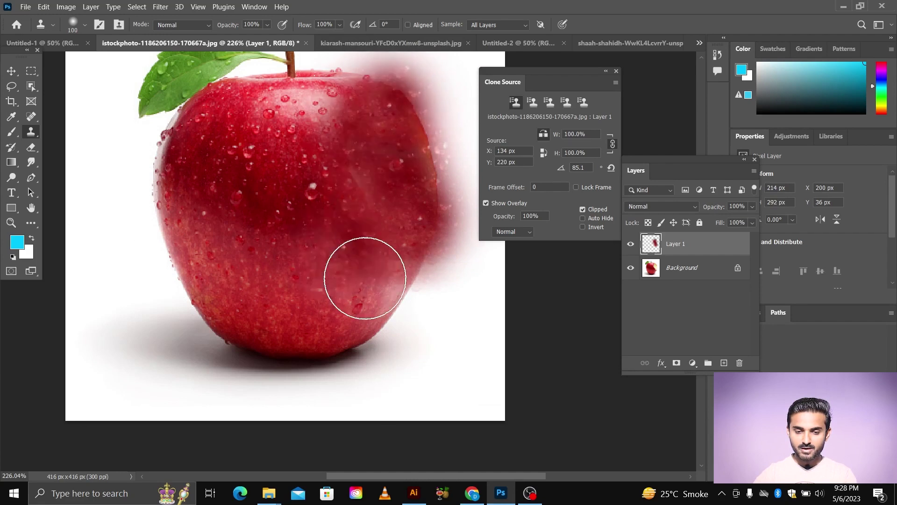
scroll(363, 277, down, 3)
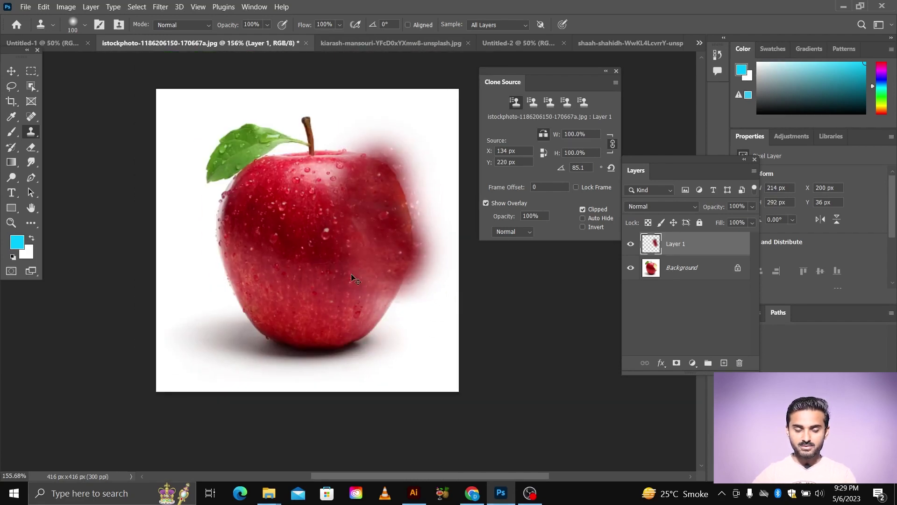
key(ctrl+z)
key(ctrl+z)
key(ctrl+z)
key(ctrl+z)
key(ctrl+z)
key(ctrl+z)
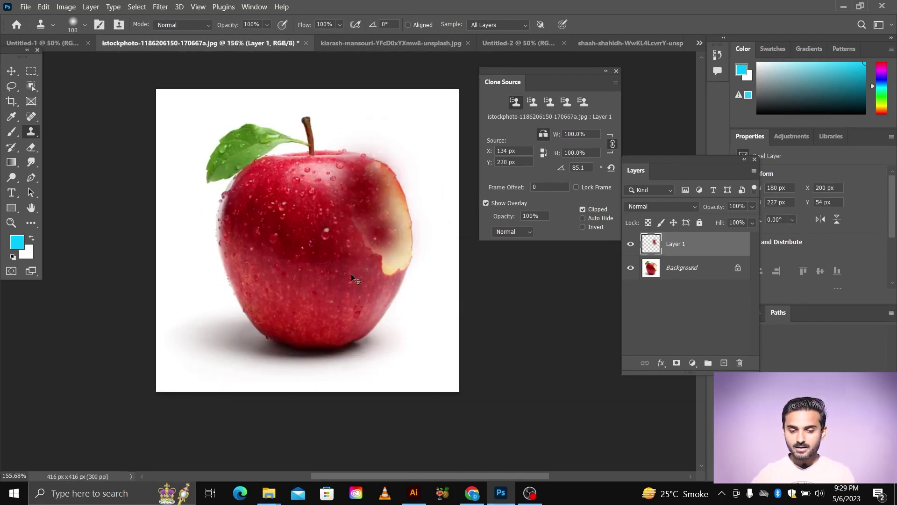
key(ctrl+z)
key(ctrl+z)
key(ctrl+z)
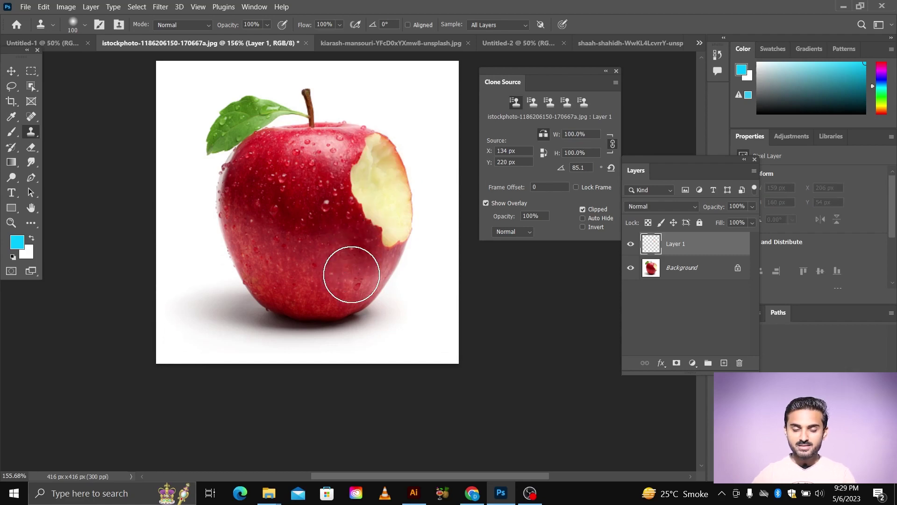
scroll(350, 271, up, 2)
Step: Enlarge the brush, clone red skin over the bite, then undo the stray red blobs
scroll(308, 271, up, 2)
scroll(307, 271, up, 2)
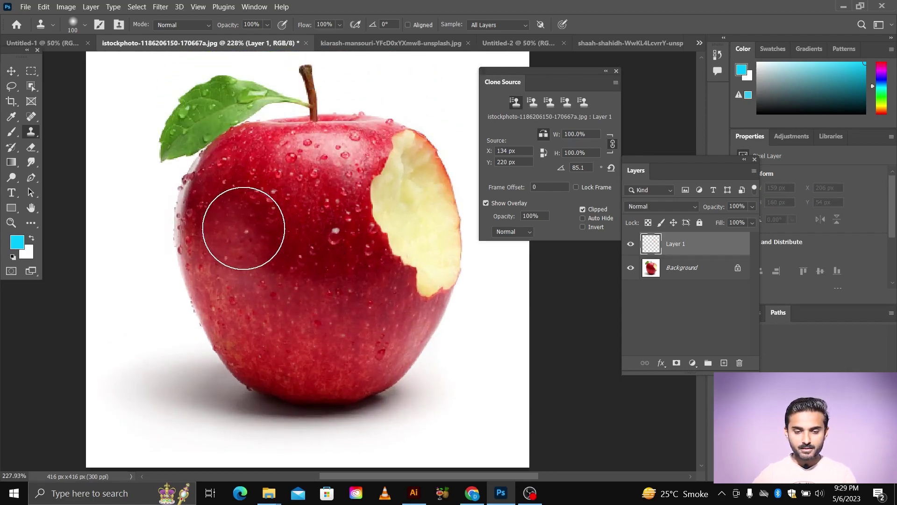
key(bracketright)
key(bracketright)
key(bracketright)
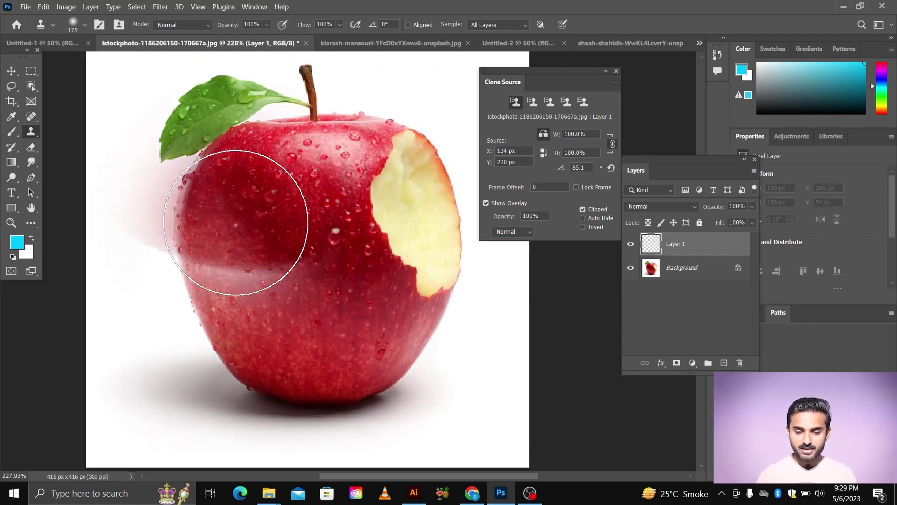
key(bracketright)
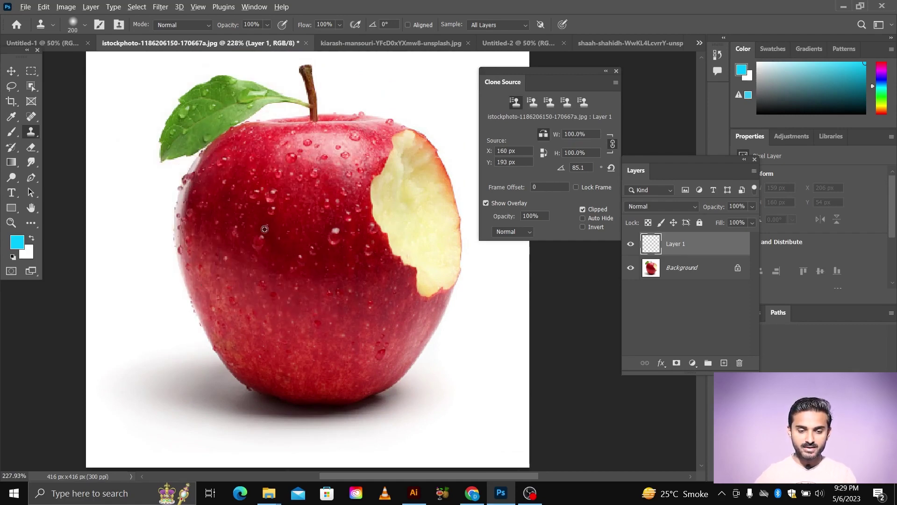
alt+click(265, 229)
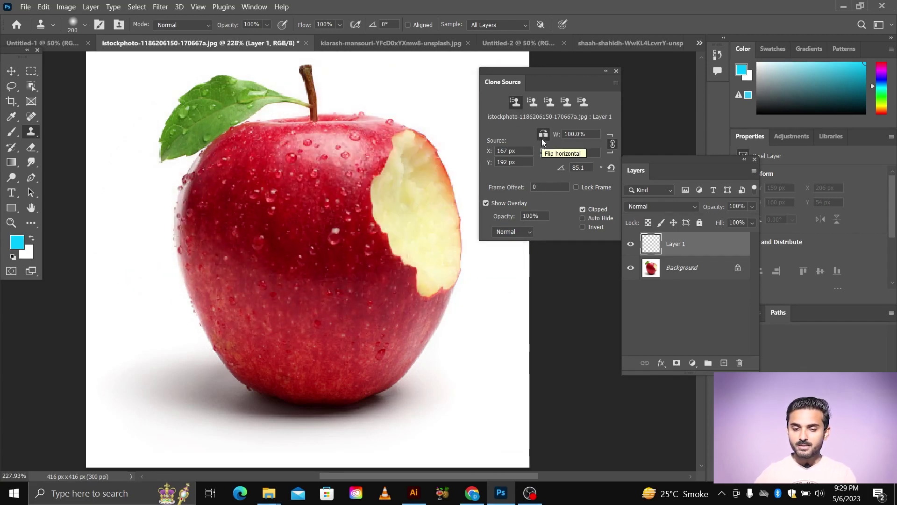
mouse_move(385, 220)
mouse_down()
mouse_move(398, 210)
mouse_move(374, 264)
mouse_up()
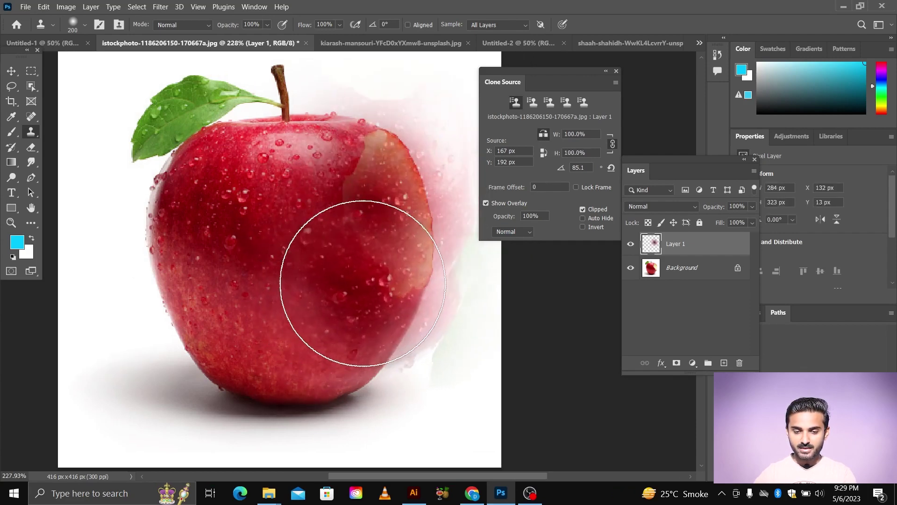
mouse_move(377, 260)
mouse_down()
mouse_move(343, 282)
mouse_move(381, 176)
mouse_move(160, 313)
mouse_up()
scroll(140, 327, down, 5)
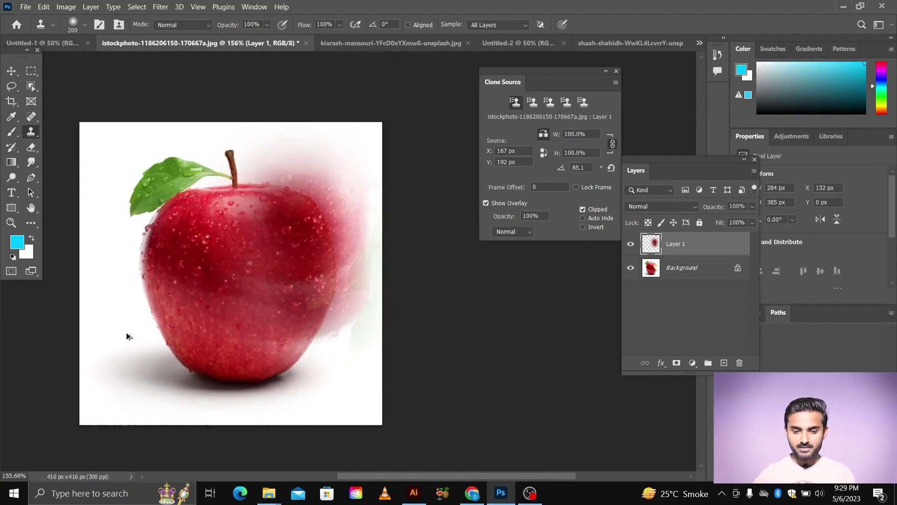
key(ctrl+z)
click(114, 360)
scroll(140, 350, up, 2)
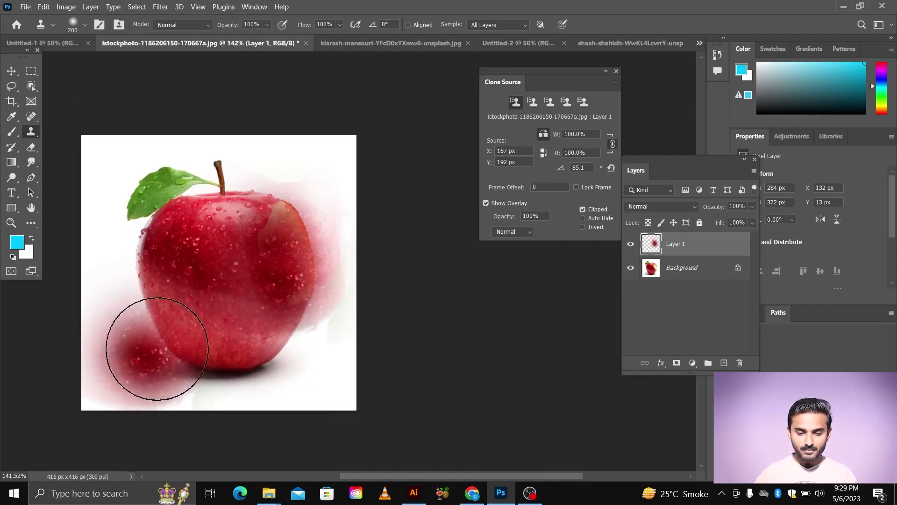
key(ctrl+z)
scroll(190, 336, up, 2)
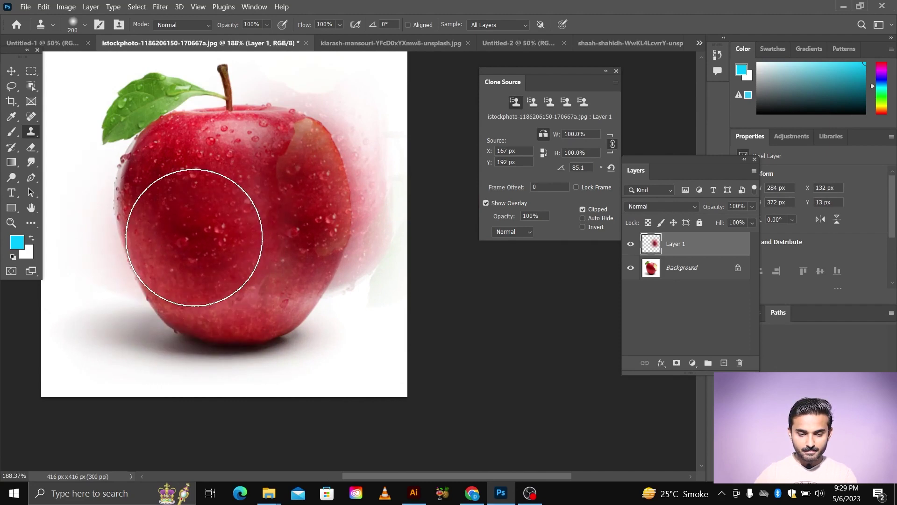
key(ctrl+z)
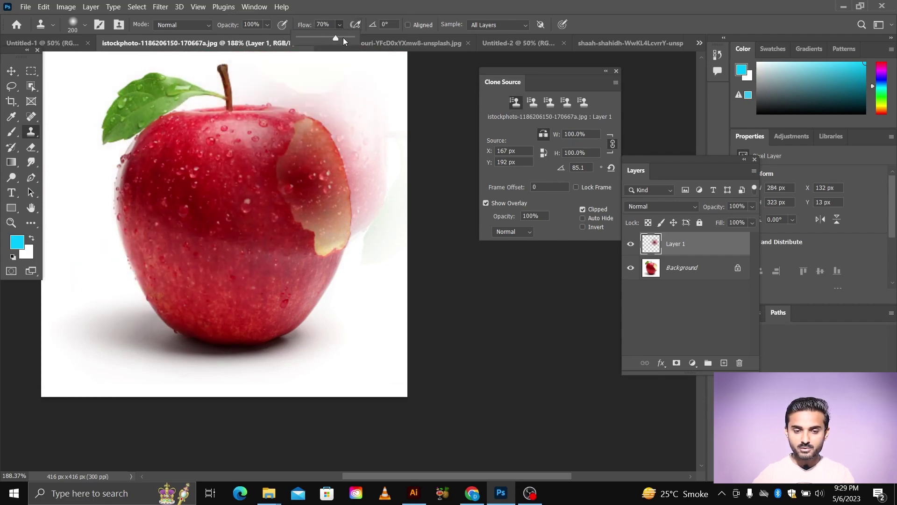
Step: Set Flow to 100%, sample red skin from the apple's body, and paint over the bite
drag(343, 42, 353, 39)
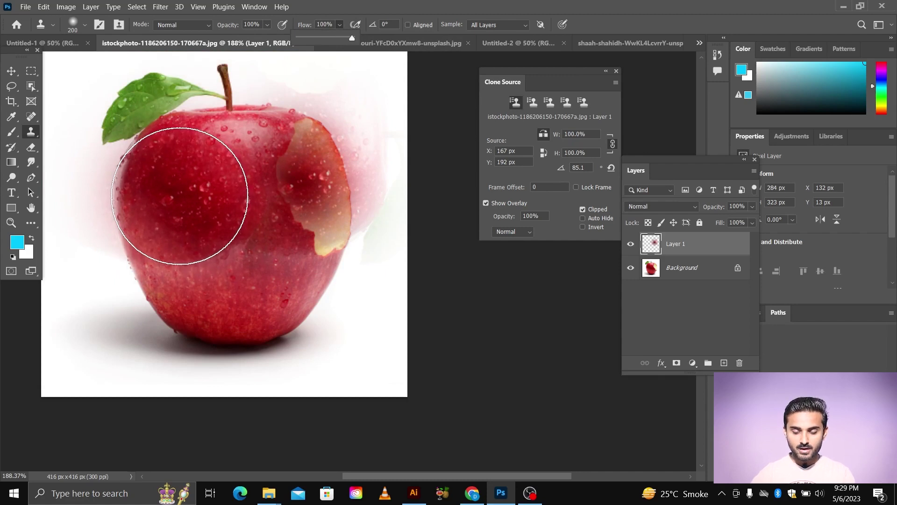
key(bracketleft)
key(bracketleft)
key(bracketleft)
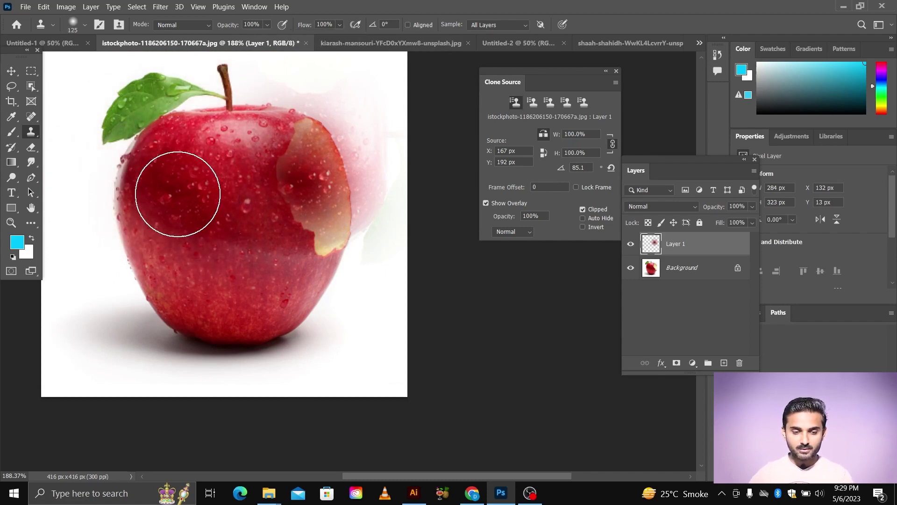
key(alt)
alt+click(178, 194)
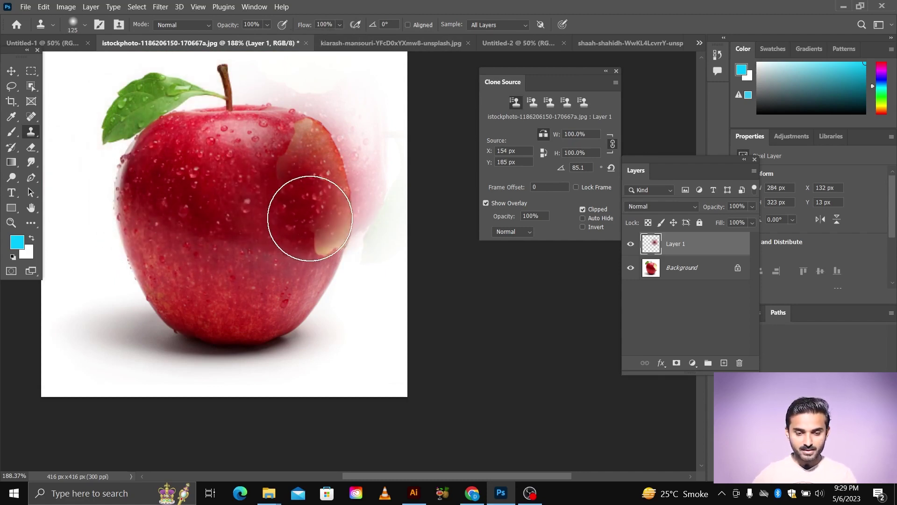
mouse_move(310, 210)
mouse_down()
mouse_move(322, 232)
mouse_move(305, 136)
mouse_up()
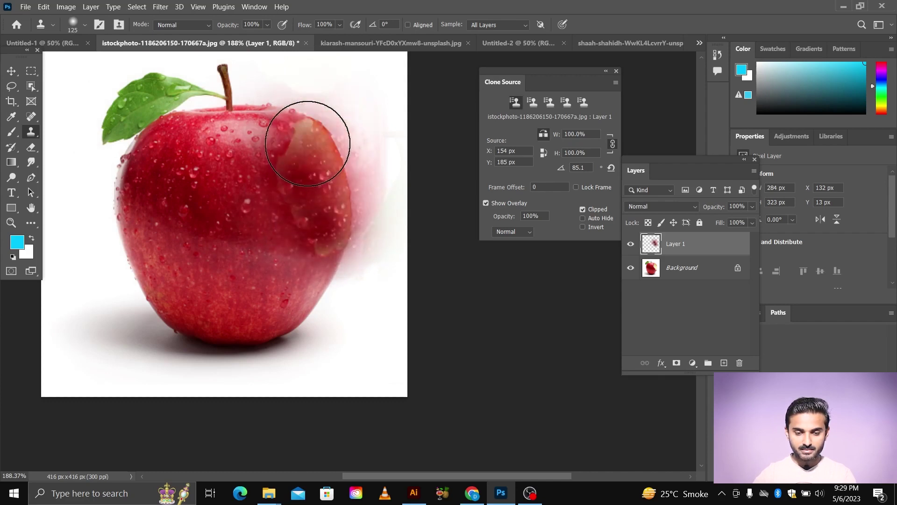
alt+scroll(212, 319, down, 2)
alt+scroll(212, 319, down, 1)
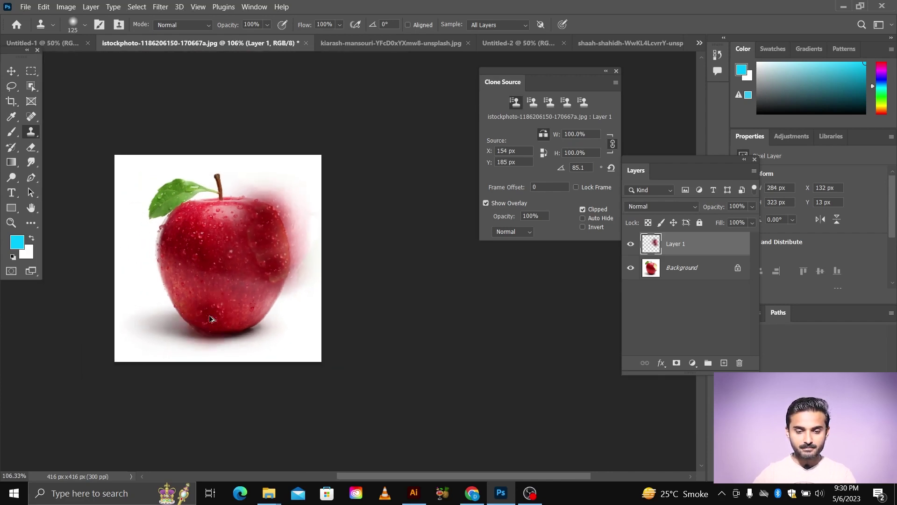
alt+scroll(208, 314, up, 2)
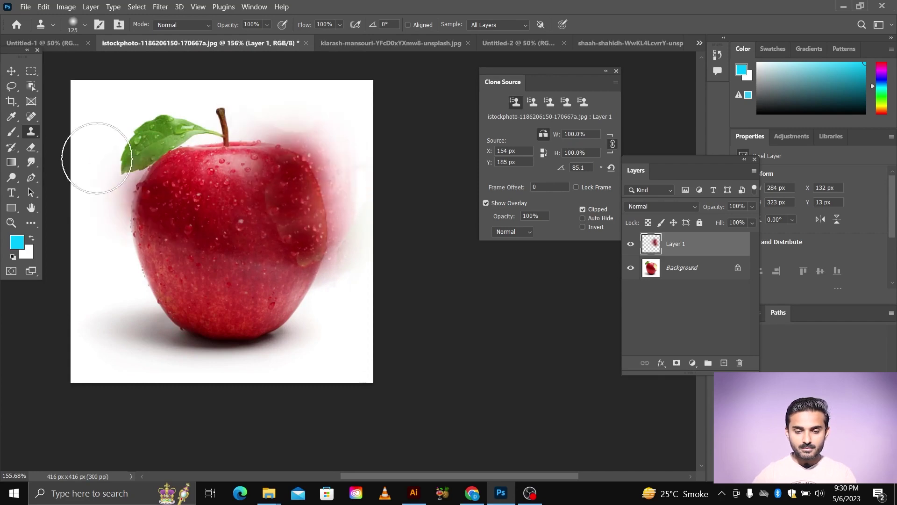
click(11, 70)
alt+scroll(292, 206, up, 2)
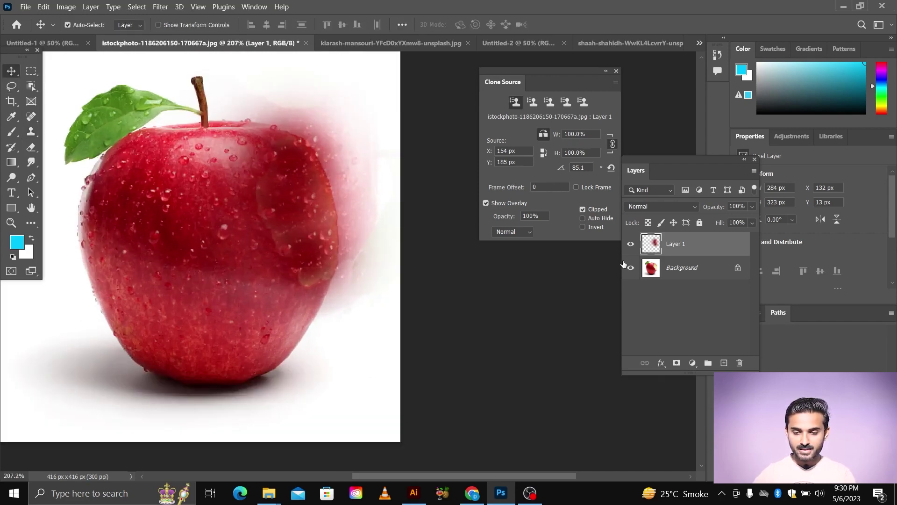
Step: Erase the pink haze along the apple's right edge and above the stem
click(31, 146)
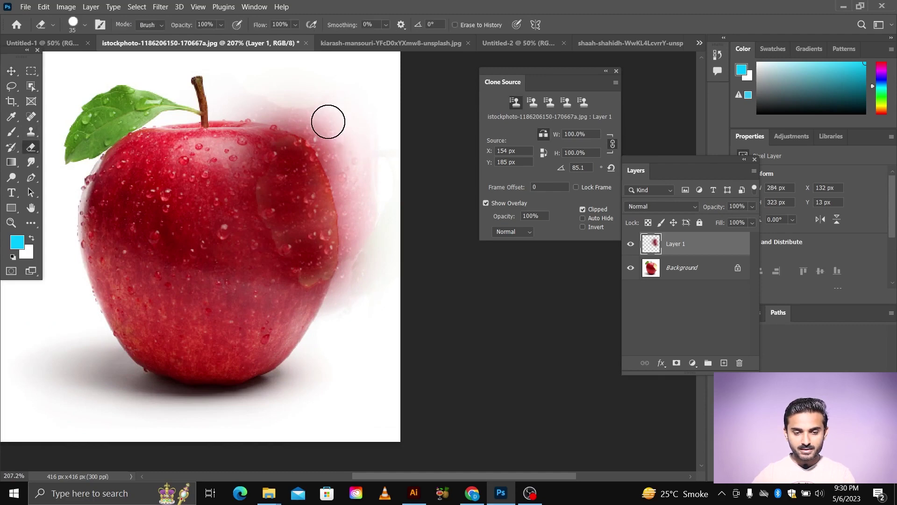
alt+scroll(329, 121, up, 2)
mouse_move(254, 87)
mouse_down()
mouse_move(352, 197)
mouse_move(371, 344)
mouse_up()
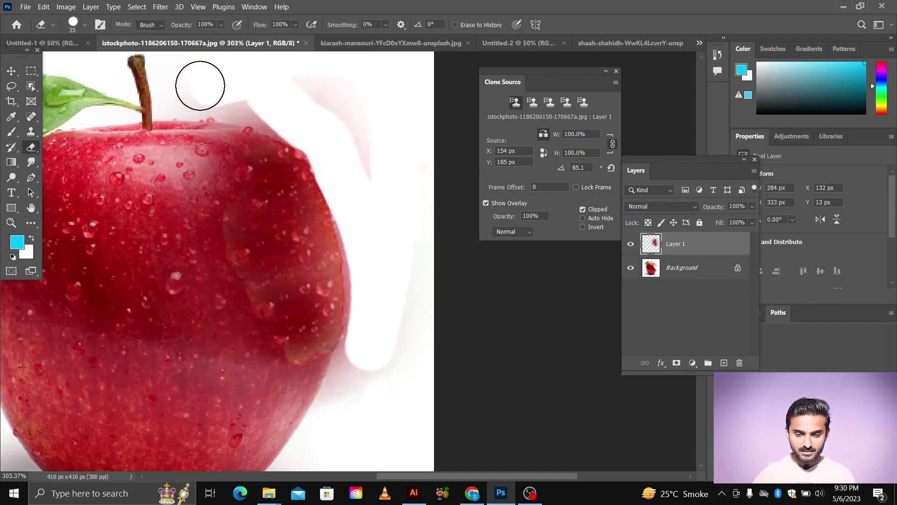
drag(201, 85, 408, 309)
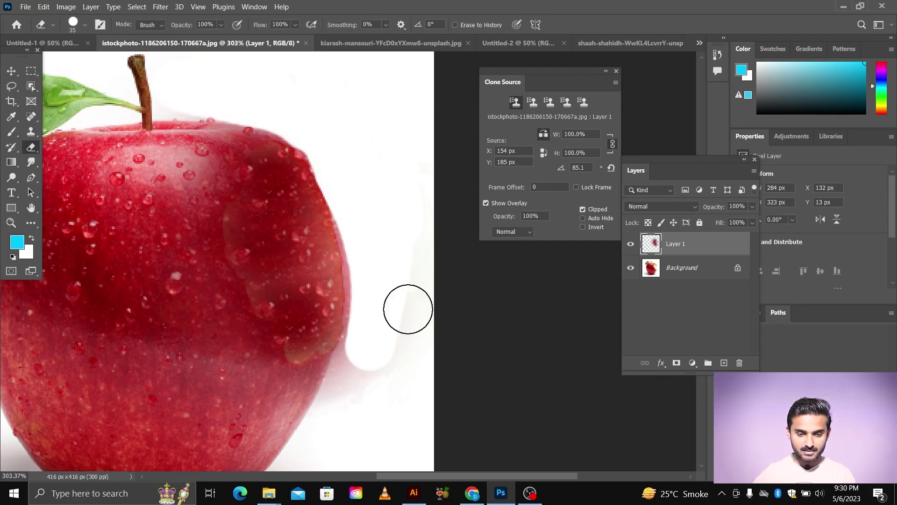
scroll(379, 298, down, 2)
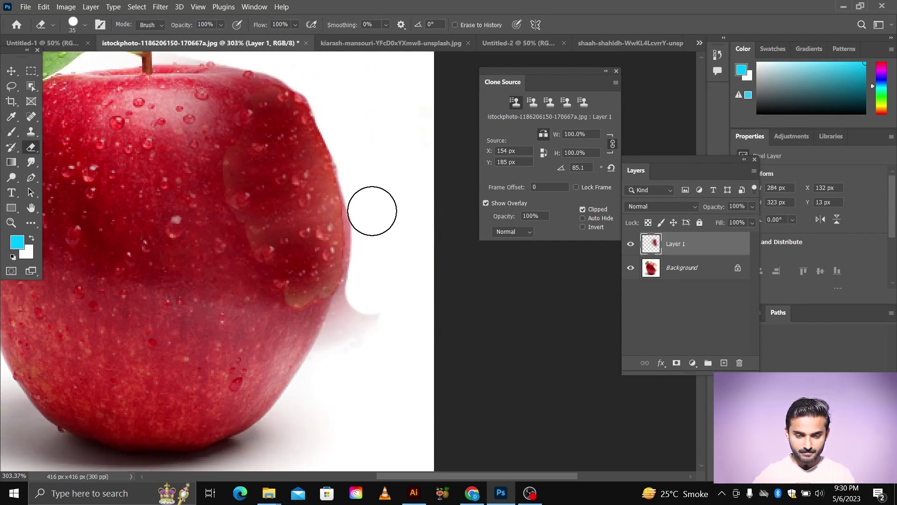
mouse_move(375, 276)
mouse_down()
mouse_move(351, 367)
mouse_move(359, 310)
mouse_up()
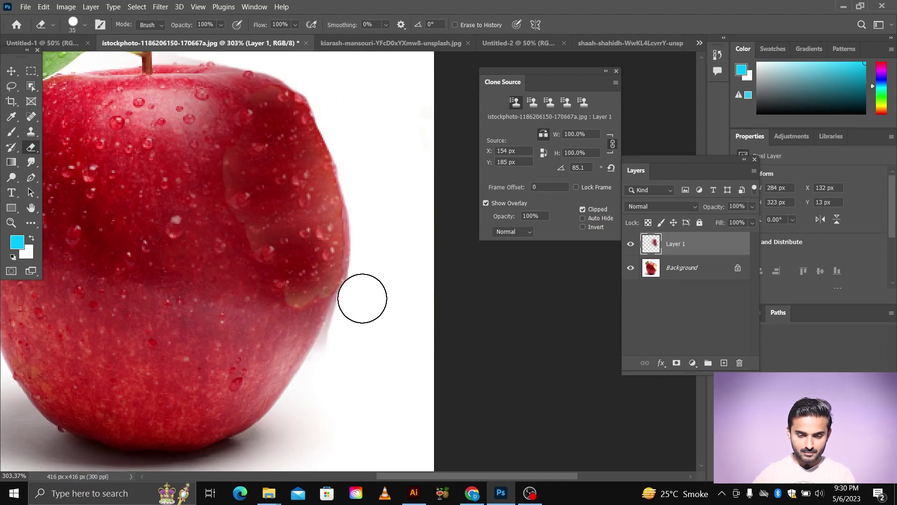
drag(330, 377, 345, 332)
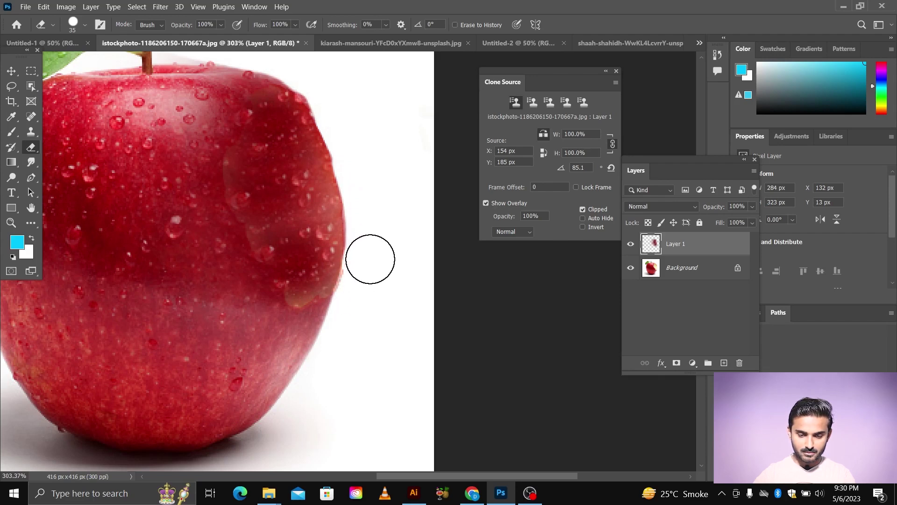
Step: Erase the remaining fringe on the lower-right edge and check the whole apple at fit view
scroll(362, 280, up, 2)
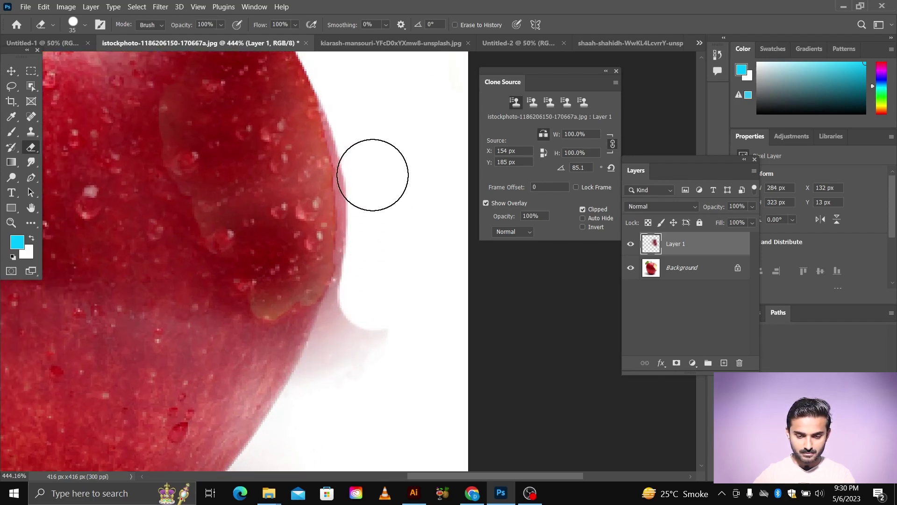
mouse_move(379, 249)
mouse_down()
mouse_move(360, 306)
mouse_move(376, 234)
mouse_move(362, 146)
mouse_up()
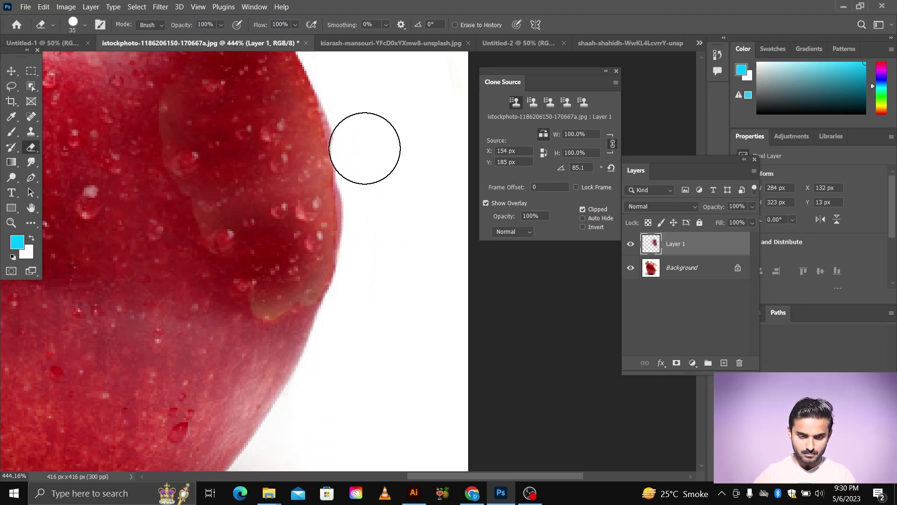
scroll(379, 166, down, 2)
scroll(377, 164, down, 2)
scroll(376, 163, up, 2)
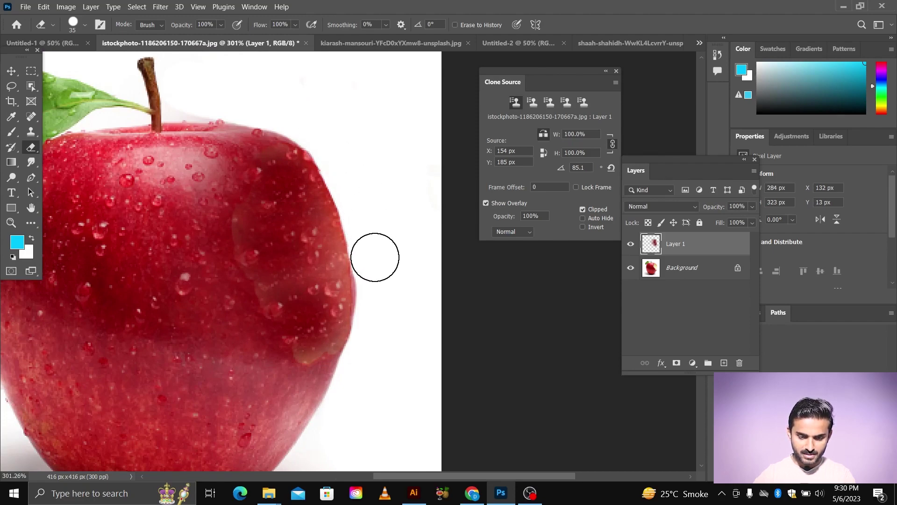
scroll(403, 282, down, 2)
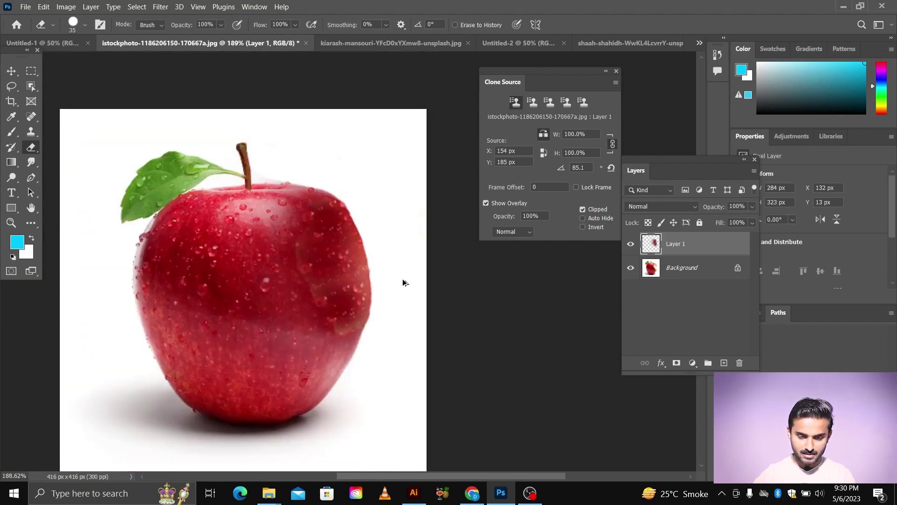
scroll(373, 210, up, 1)
scroll(357, 184, up, 2)
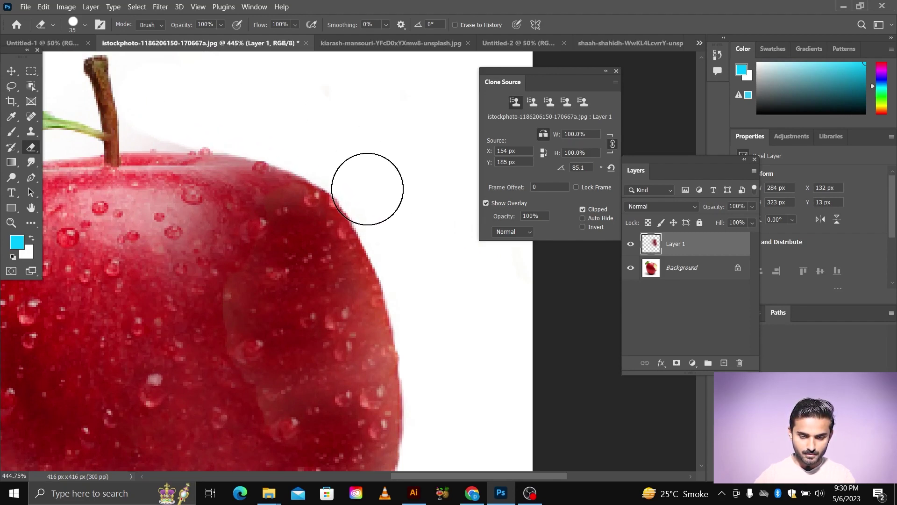
key(ctrl+0)
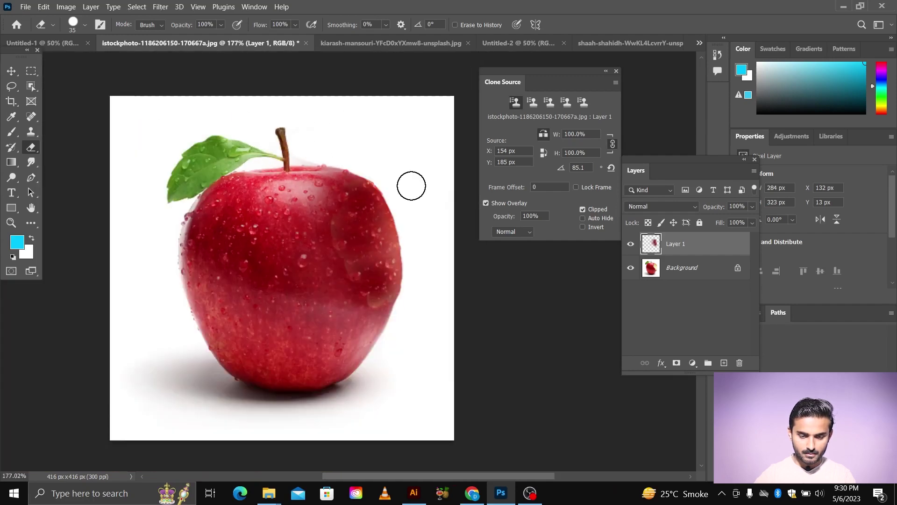
scroll(439, 242, up, 4)
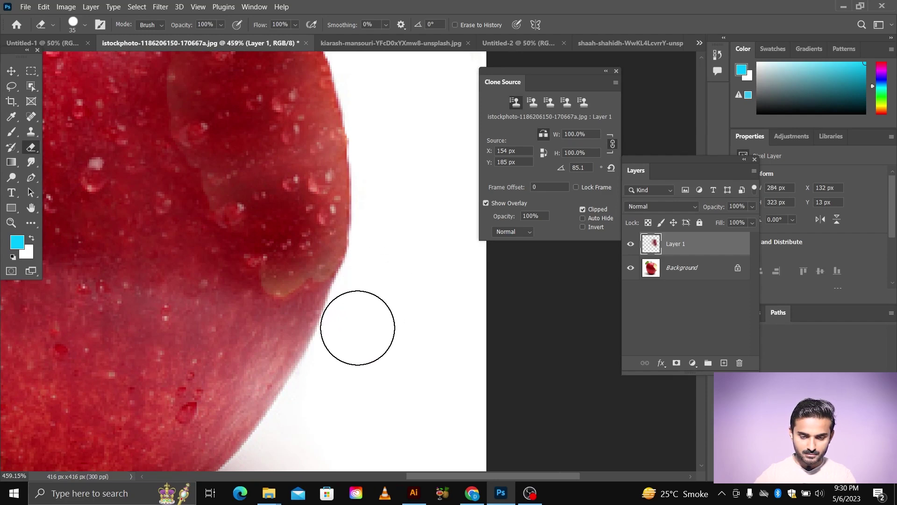
scroll(400, 298, down, 6)
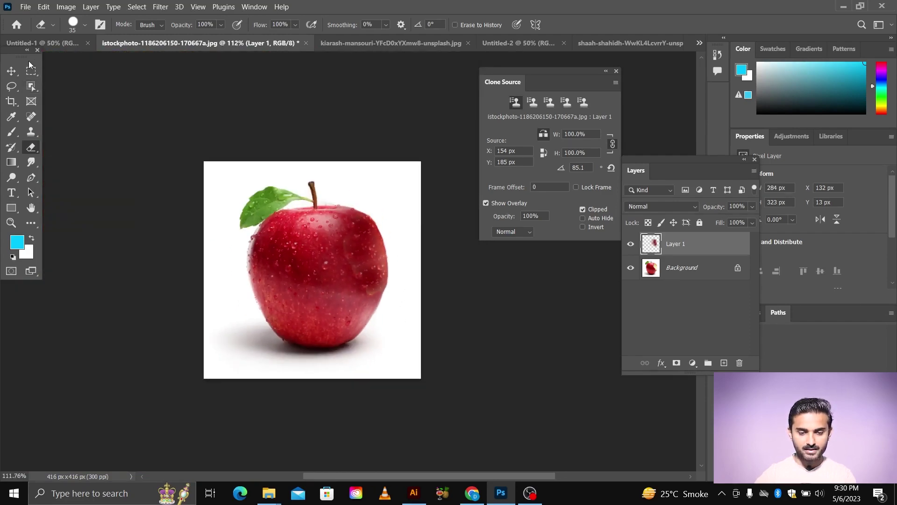
key(v)
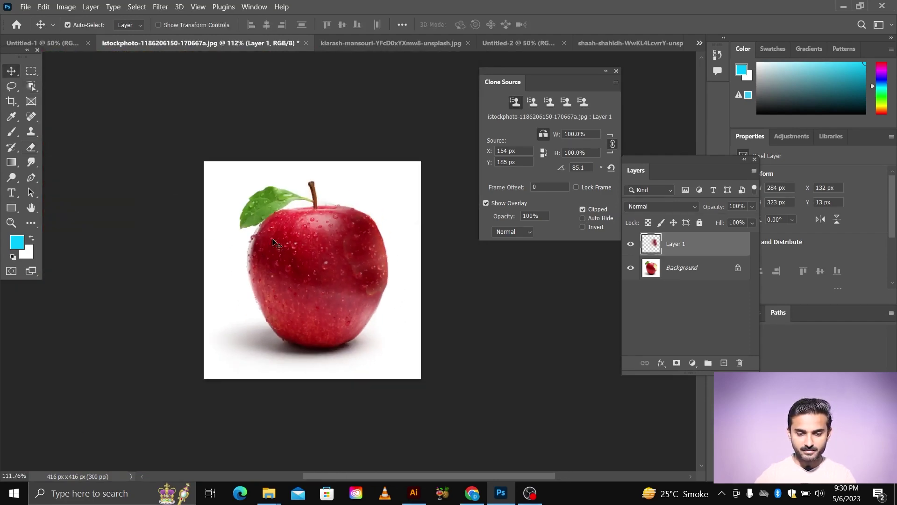
scroll(366, 277, down, 2)
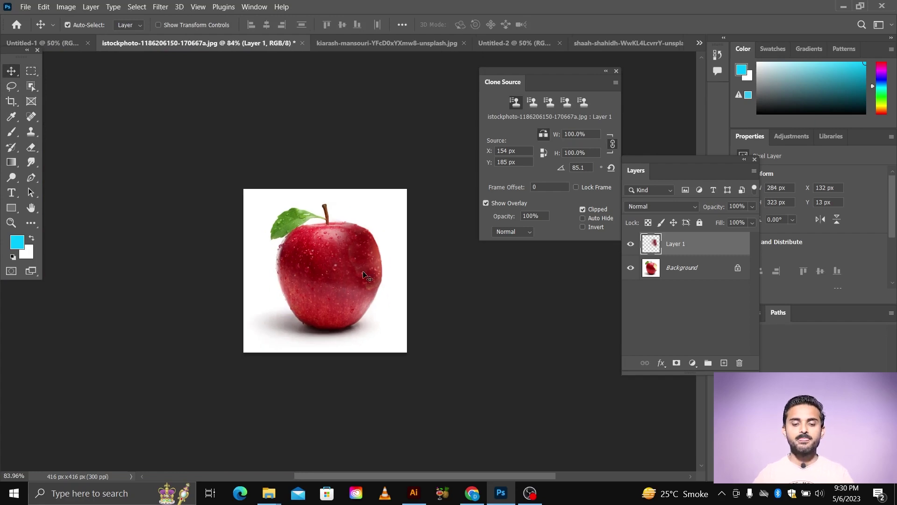